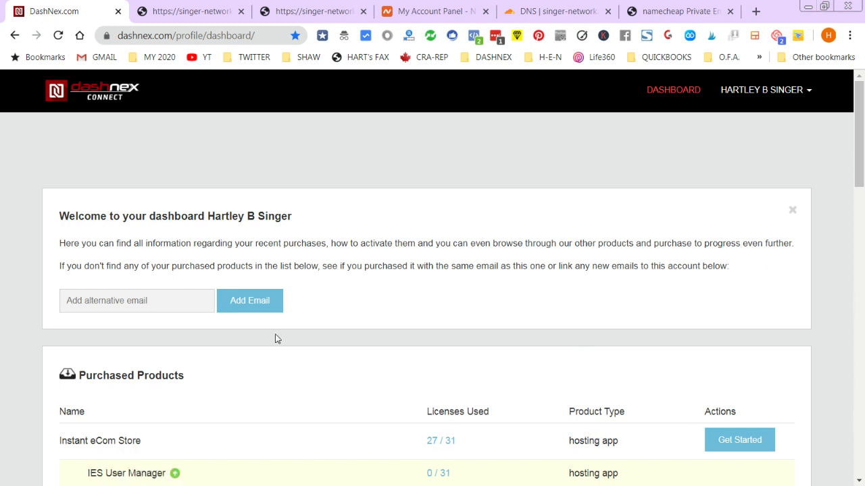
# - Switch to the singer-network tab showing its empty Create Your Account page
pyautogui.click(210, 13)
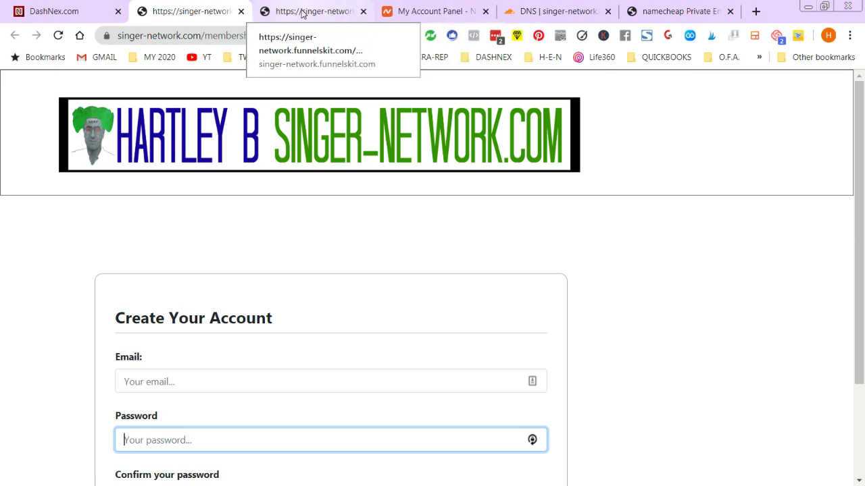
# - Close the duplicate FunnelsKit Create Your Account tab
pyautogui.click(303, 13)
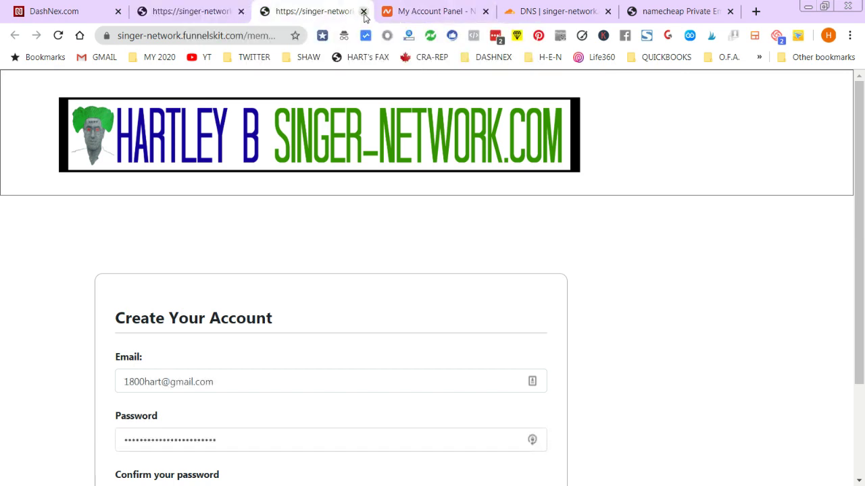
pyautogui.click(364, 11)
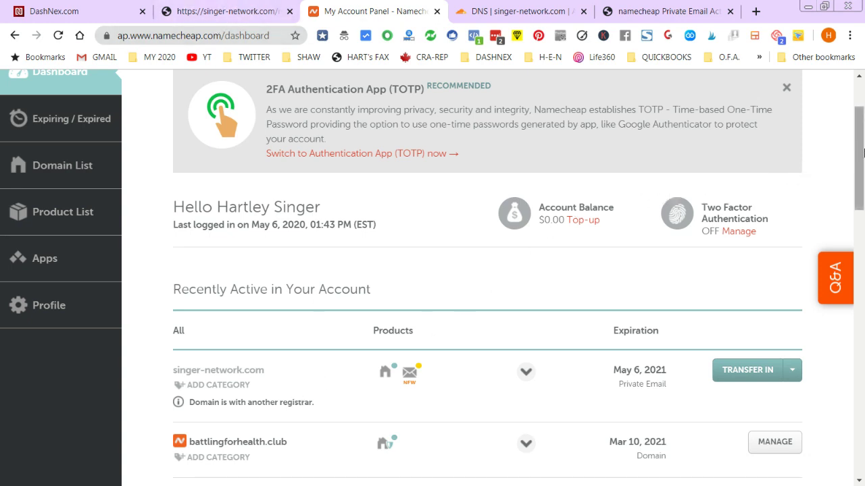
# - Open the Private Email Hosting information page and select the PEBDAY30 promo code
pyautogui.moveTo(859, 154); pyautogui.dragTo(859, 128)
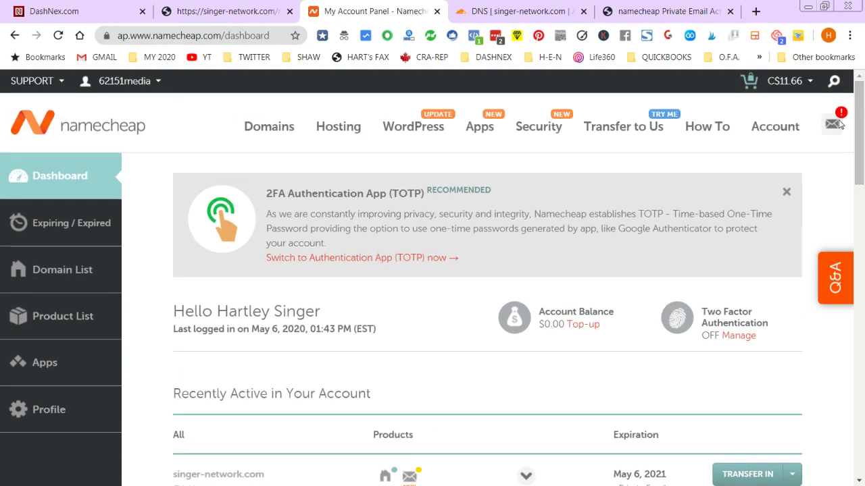
pyautogui.moveTo(338, 128)
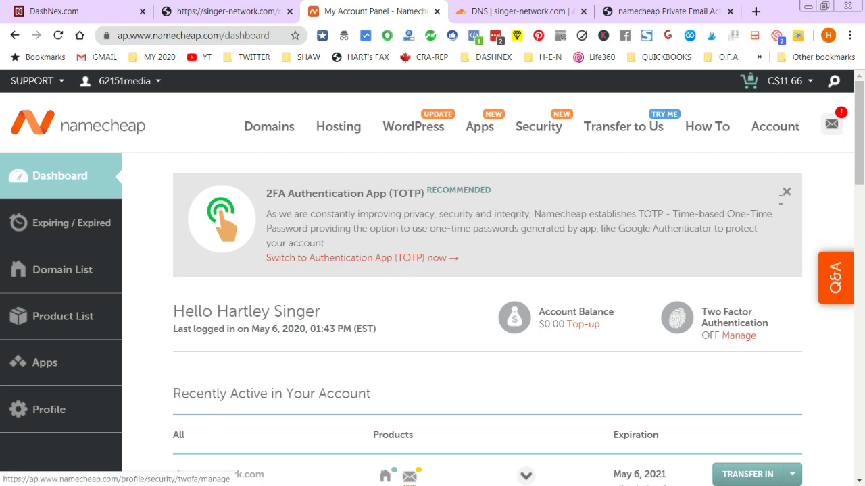
pyautogui.moveTo(858, 152); pyautogui.dragTo(855, 153)
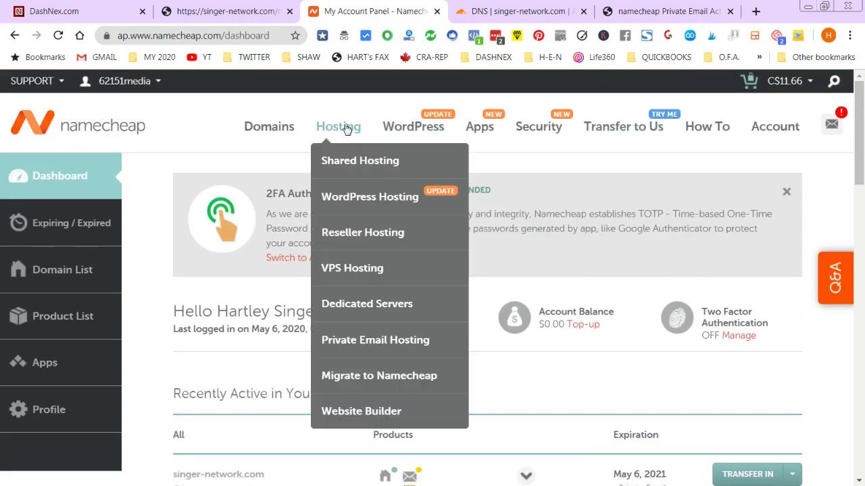
pyautogui.click(351, 342)
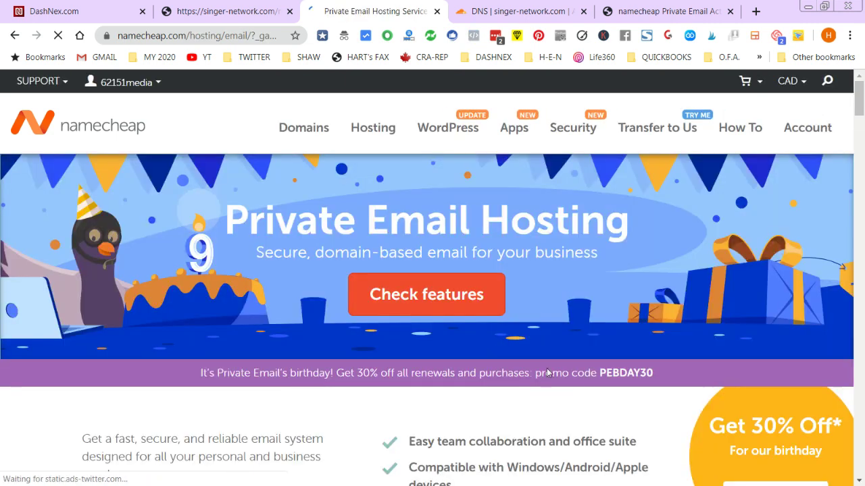
pyautogui.moveTo(600, 376); pyautogui.dragTo(652, 367)
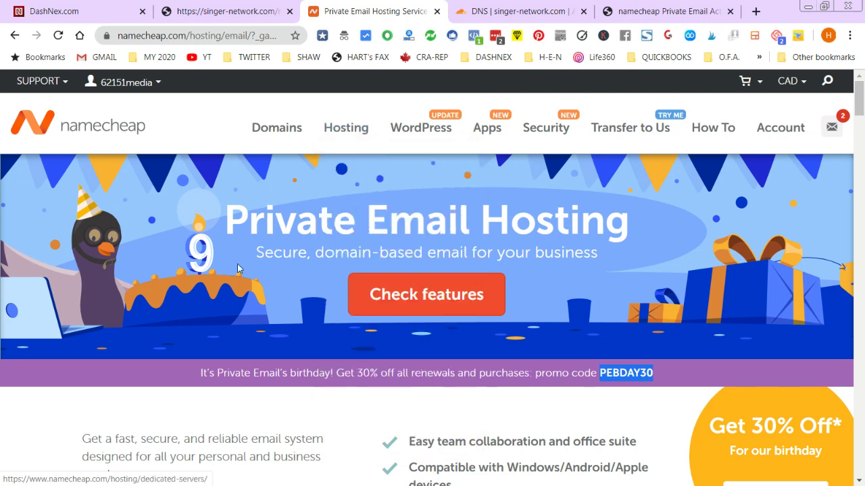
# - Return to the account dashboard and show singer-network.com's Starter Email details under Recently Active
pyautogui.moveTo(126, 84)
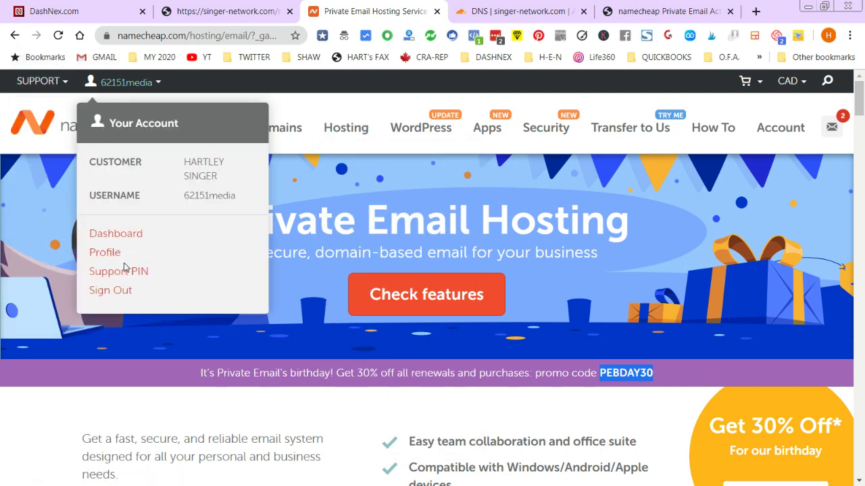
pyautogui.click(115, 233)
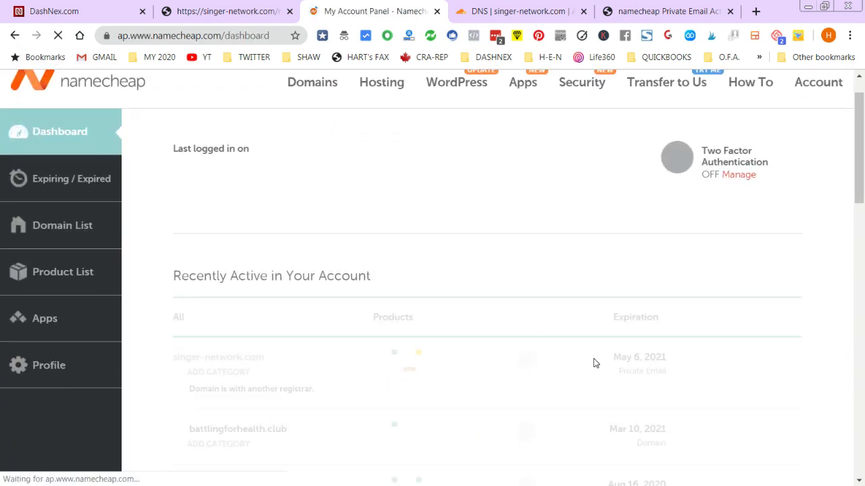
pyautogui.scroll(-4, 262, 293)
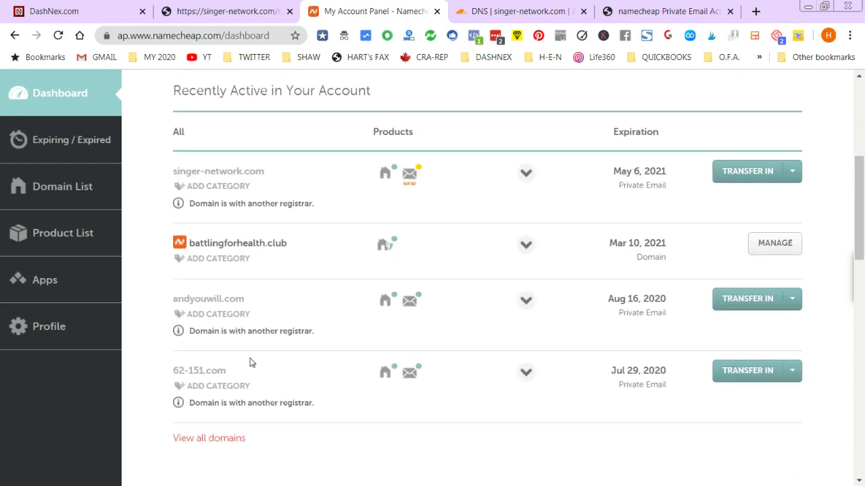
pyautogui.moveTo(175, 171); pyautogui.dragTo(268, 172)
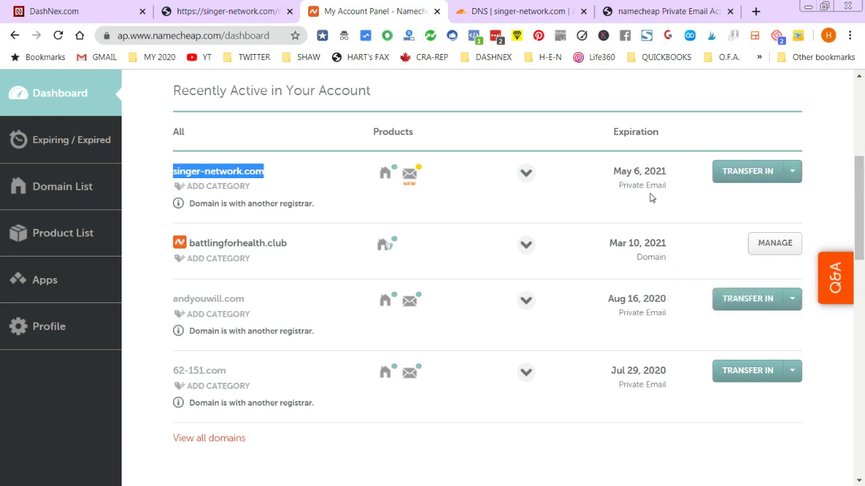
pyautogui.scroll(4, 136, 134)
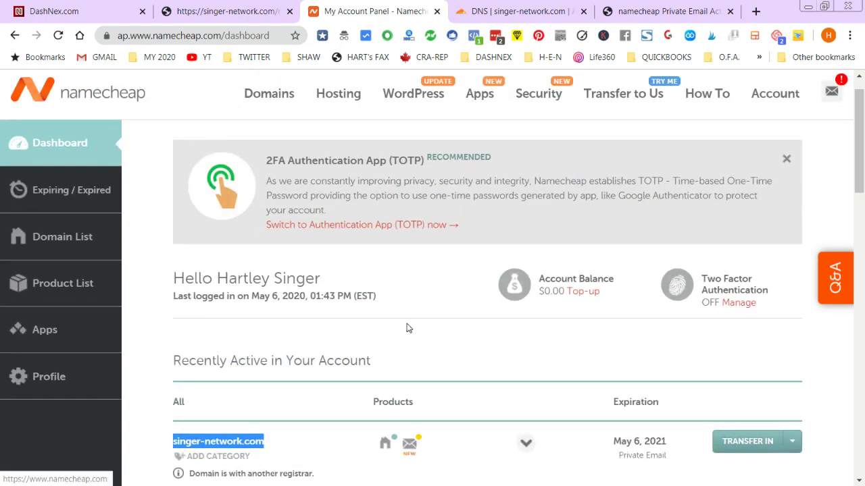
pyautogui.scroll(-2, 405, 318)
pyautogui.moveTo(409, 308)
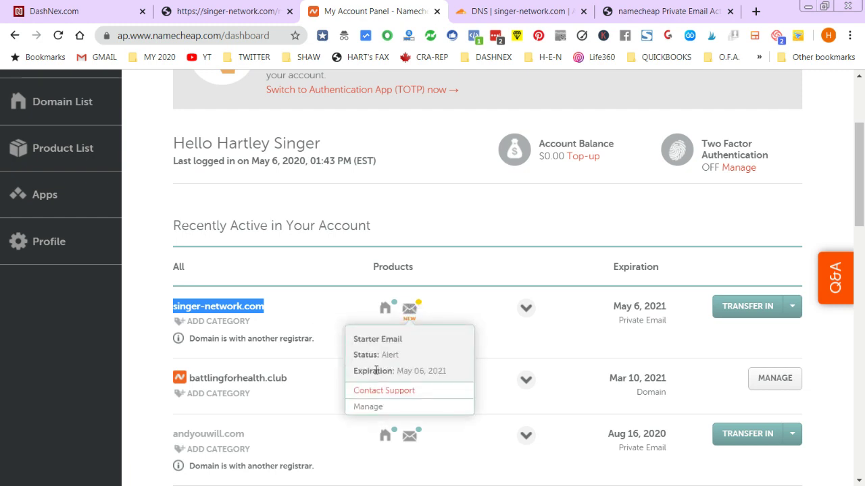
# - Manage singer-network.com's Starter Email and review its DNS records and 0-of-1 mailbox usage
pyautogui.click(365, 406)
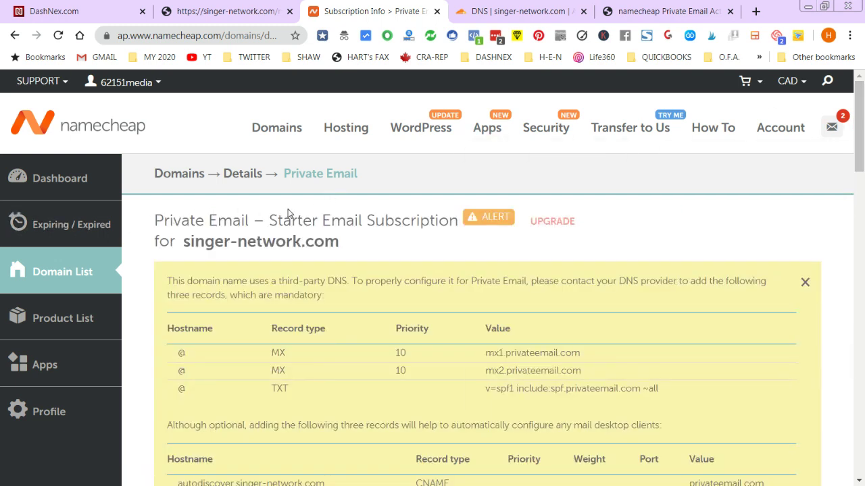
pyautogui.moveTo(858, 166); pyautogui.dragTo(856, 213)
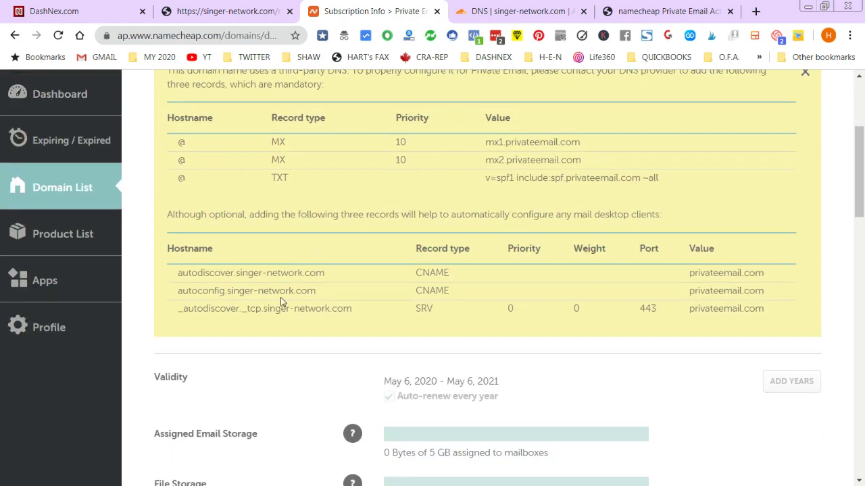
pyautogui.moveTo(851, 164); pyautogui.dragTo(853, 232)
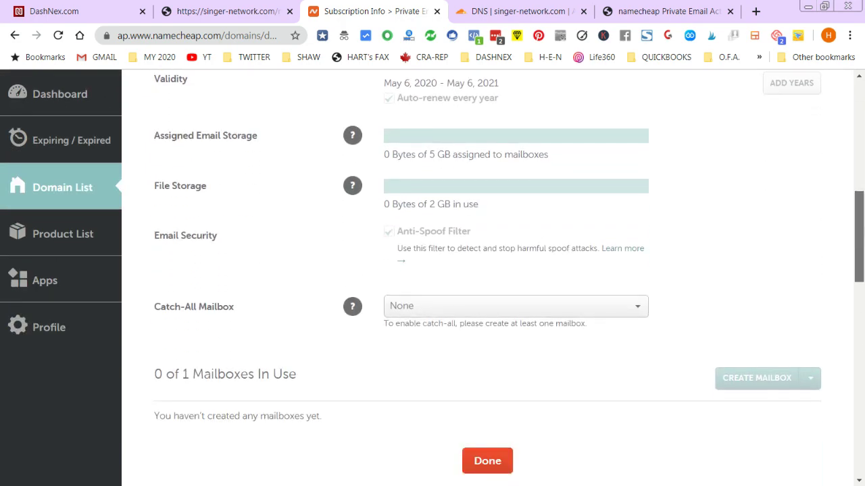
pyautogui.scroll(-3, 675, 283)
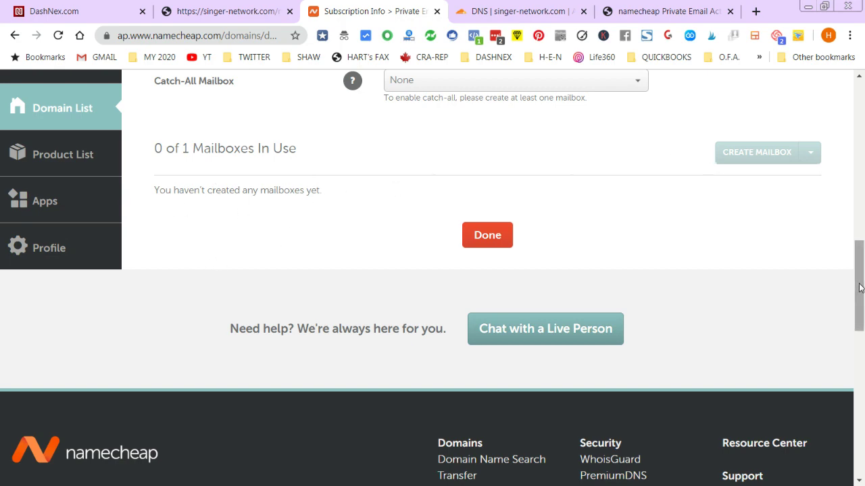
pyautogui.scroll(10, 859, 287)
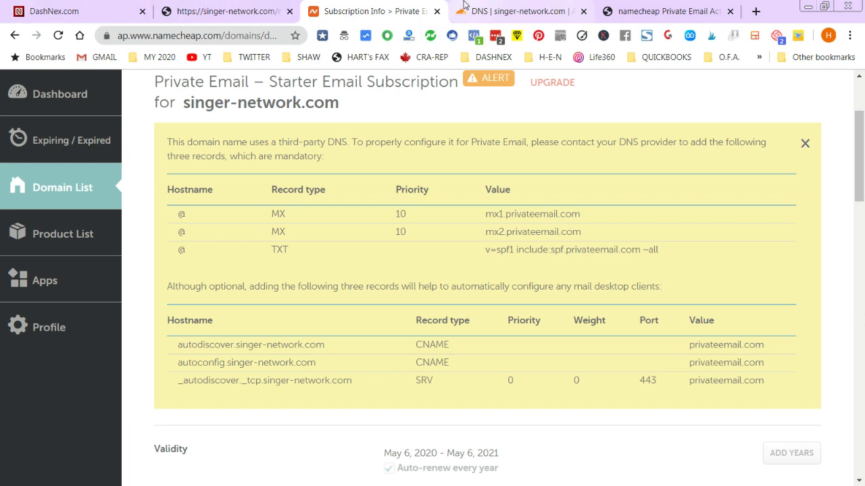
# - Review the DNS records listed in the Private Email activation instructions PDF
pyautogui.click(642, 10)
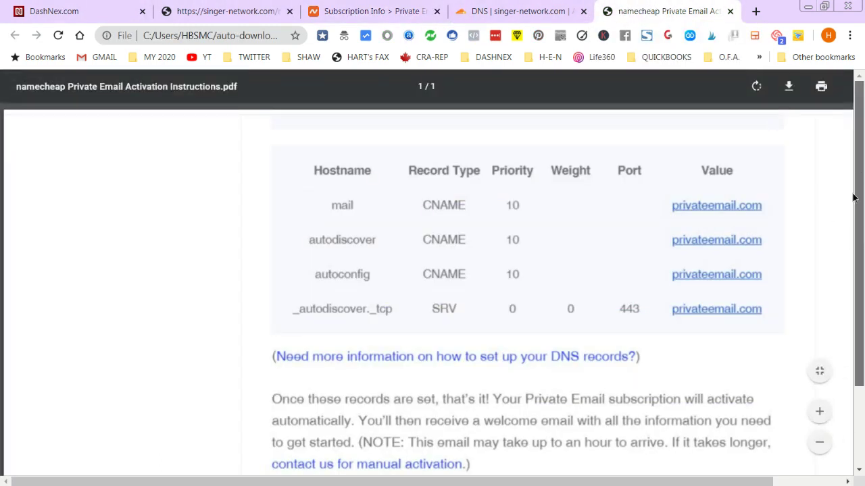
pyautogui.moveTo(855, 195); pyautogui.dragTo(844, 415)
pyautogui.scroll(2, 844, 416)
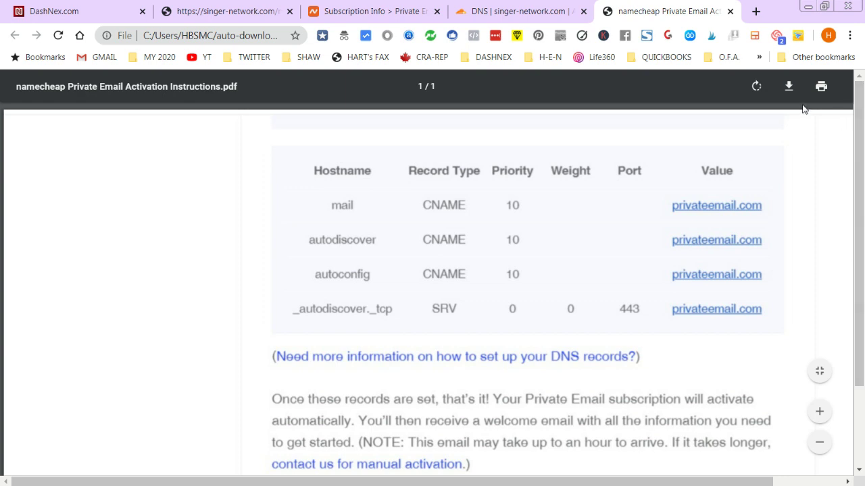
pyautogui.scroll(-2, 849, 242)
pyautogui.scroll(2, 849, 242)
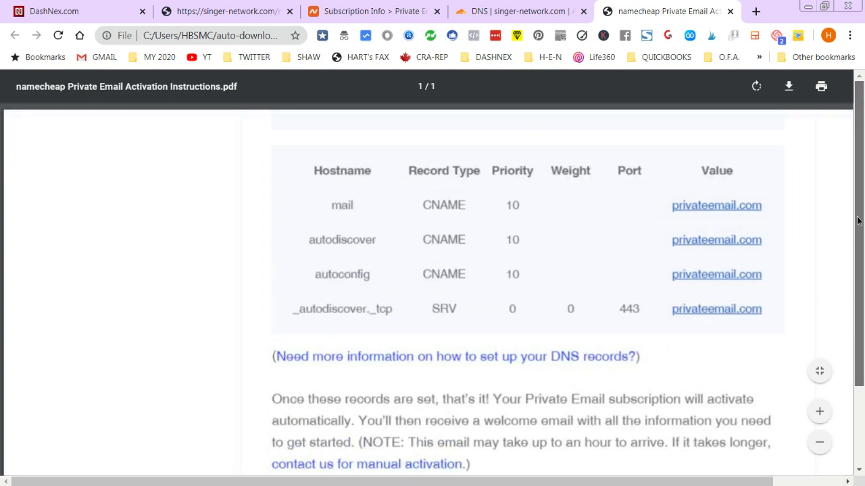
pyautogui.moveTo(745, 478); pyautogui.dragTo(819, 478)
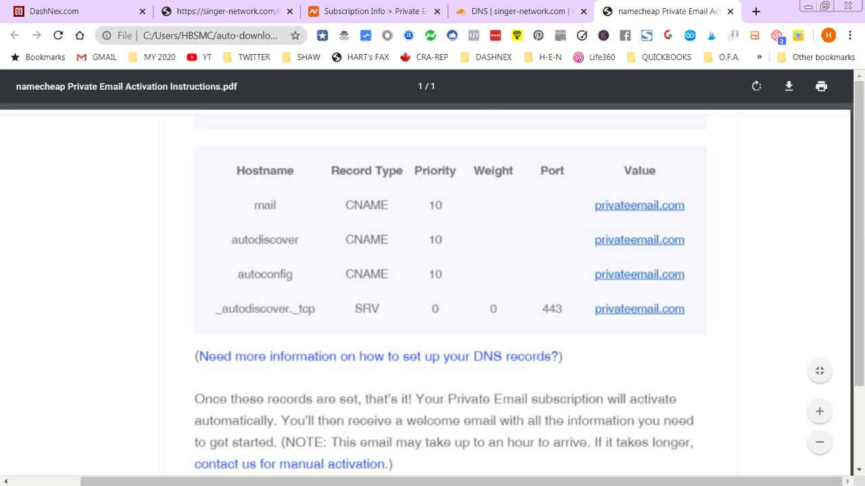
# - Compare Cloudflare's and Namecheap's DNS records, then bring up the Gmail activation email
pyautogui.click(508, 6)
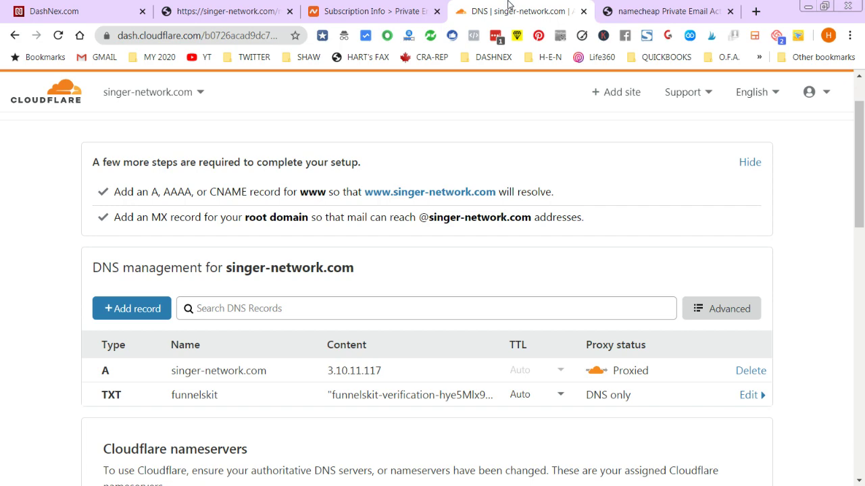
pyautogui.click(358, 9)
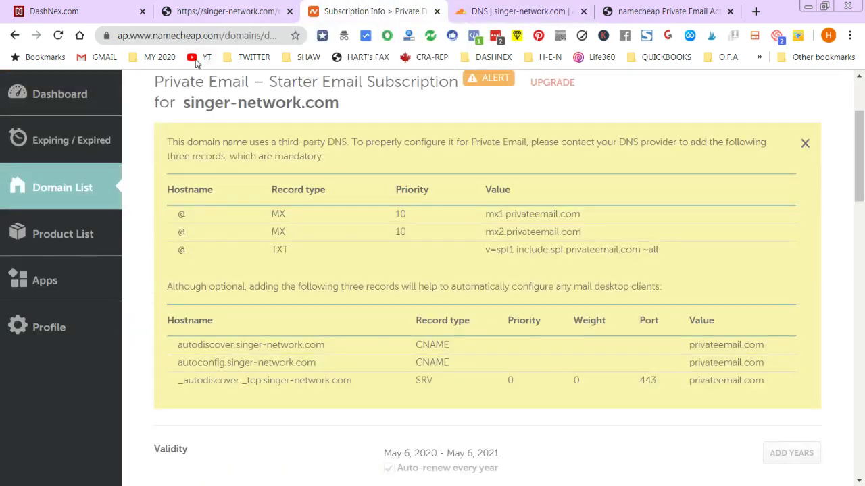
pyautogui.scroll(1, 336, 181)
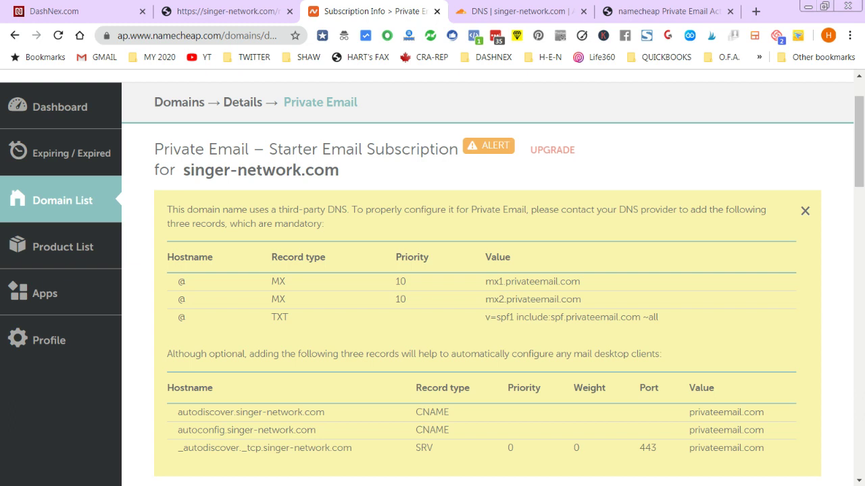
pyautogui.moveTo(0, 135); pyautogui.dragTo(335, 24)
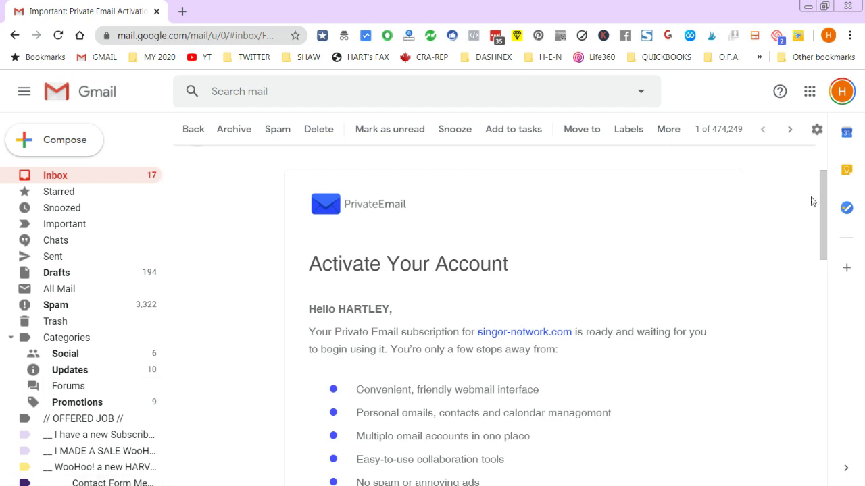
# - Scroll the PrivateEmail activation email down to its 'Records to set on your DNS' tables
pyautogui.scroll(3, 810, 199)
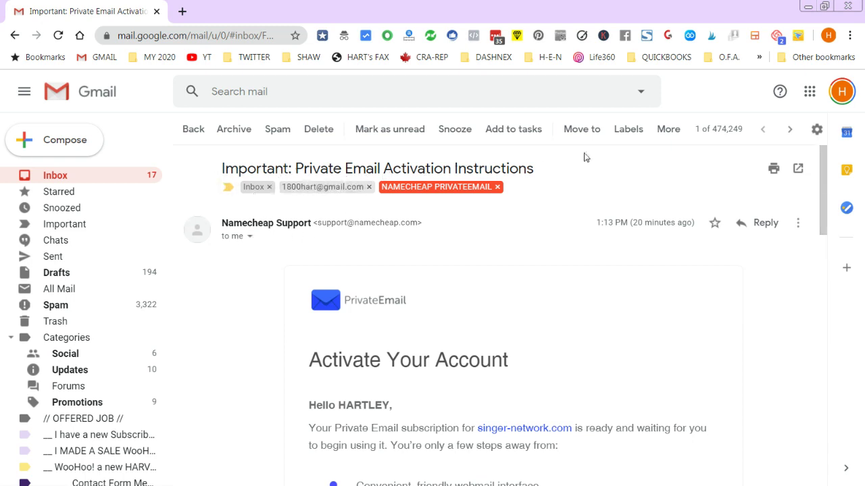
pyautogui.scroll(-2, 824, 206)
pyautogui.scroll(-2, 824, 206)
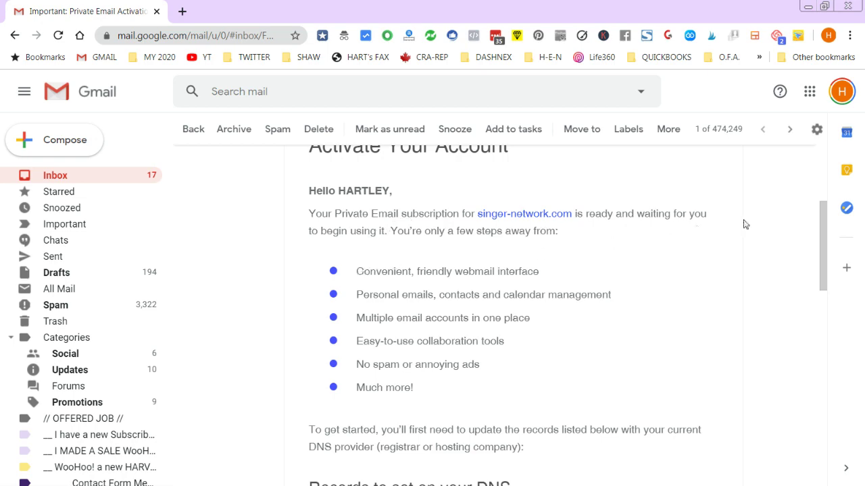
pyautogui.moveTo(826, 234); pyautogui.dragTo(816, 317)
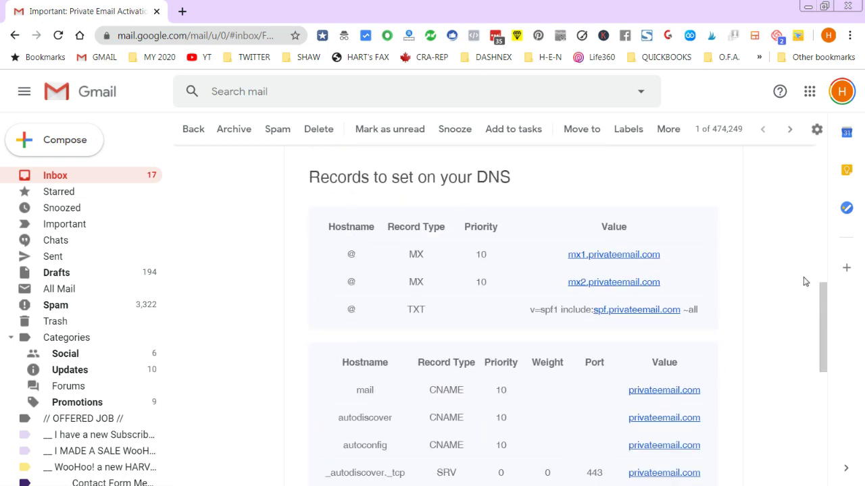
pyautogui.moveTo(818, 317); pyautogui.dragTo(818, 377)
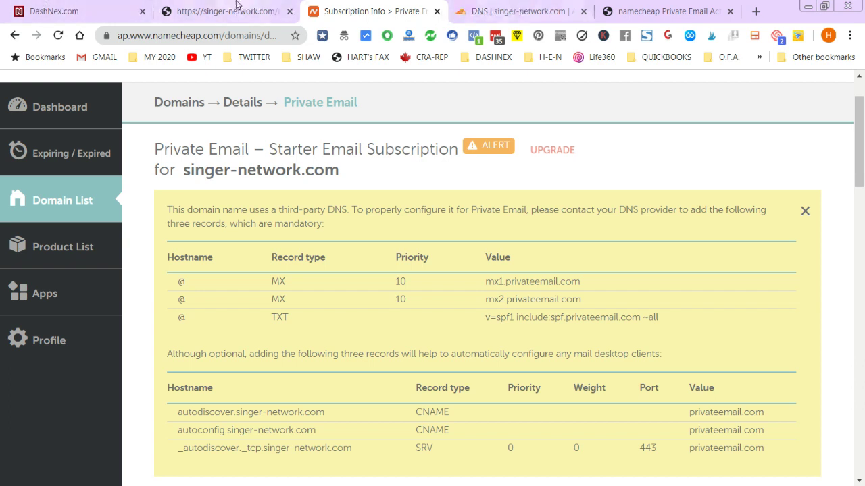
# - Check Cloudflare's A and TXT records and nameservers, then Namecheap's optional CNAME/SRV records
pyautogui.click(519, 6)
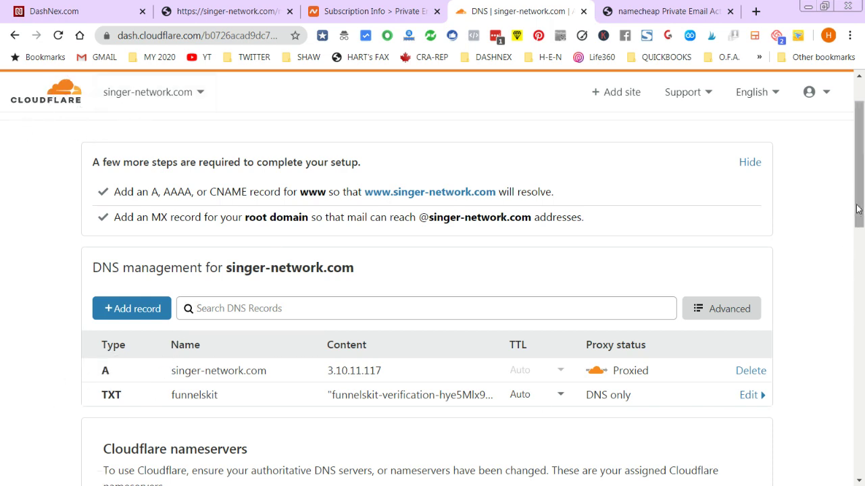
pyautogui.moveTo(857, 209); pyautogui.dragTo(856, 209)
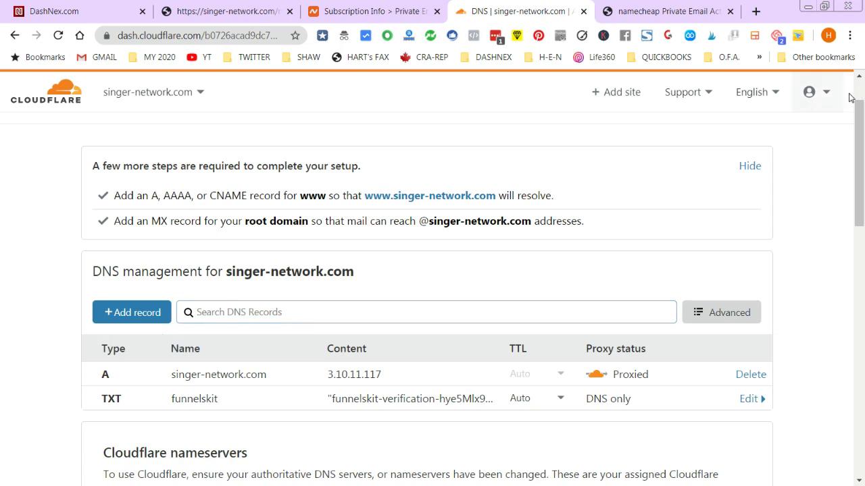
pyautogui.moveTo(857, 114); pyautogui.dragTo(853, 179)
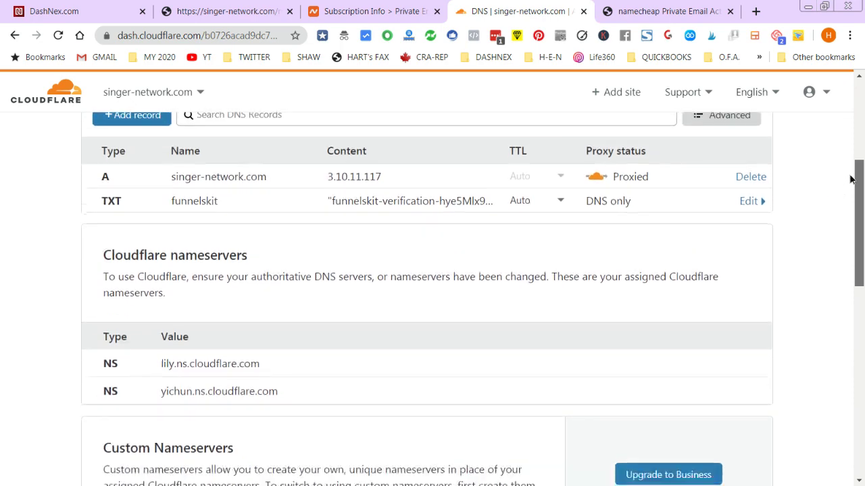
pyautogui.click(348, 11)
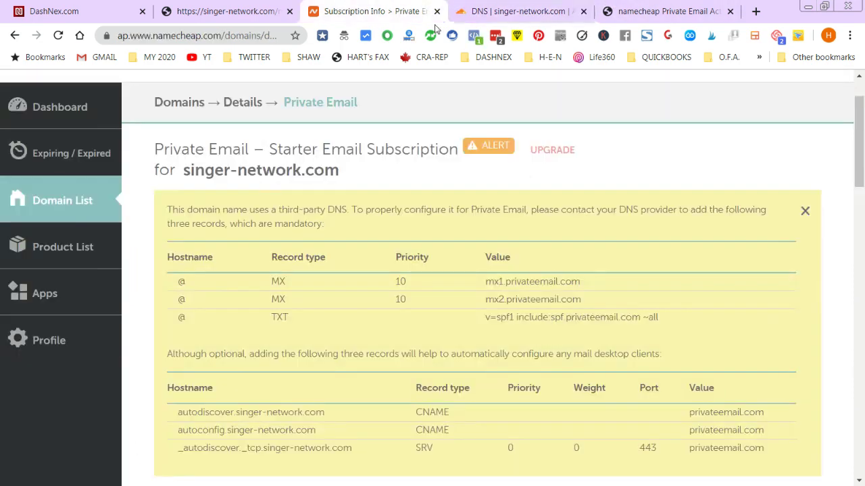
pyautogui.scroll(-2, 855, 199)
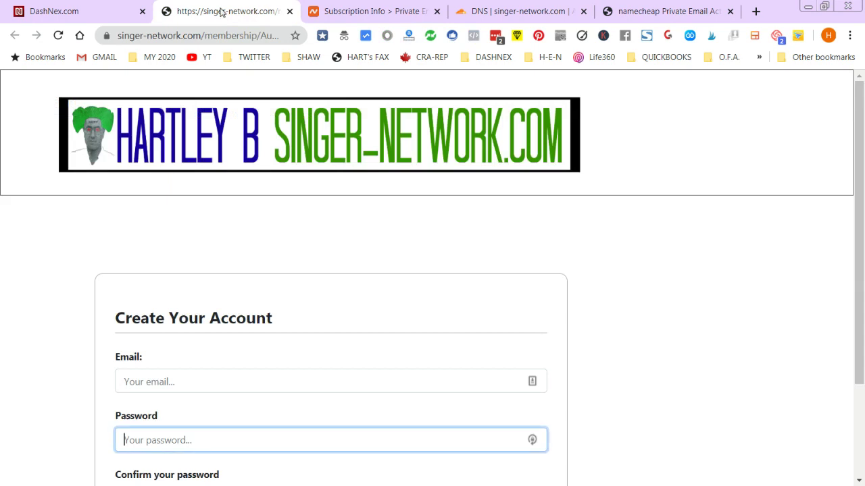
# - Close the site, DashNex and extra Namecheap tabs, leaving Cloudflare DNS showing
pyautogui.click(223, 12)
pyautogui.click(289, 11)
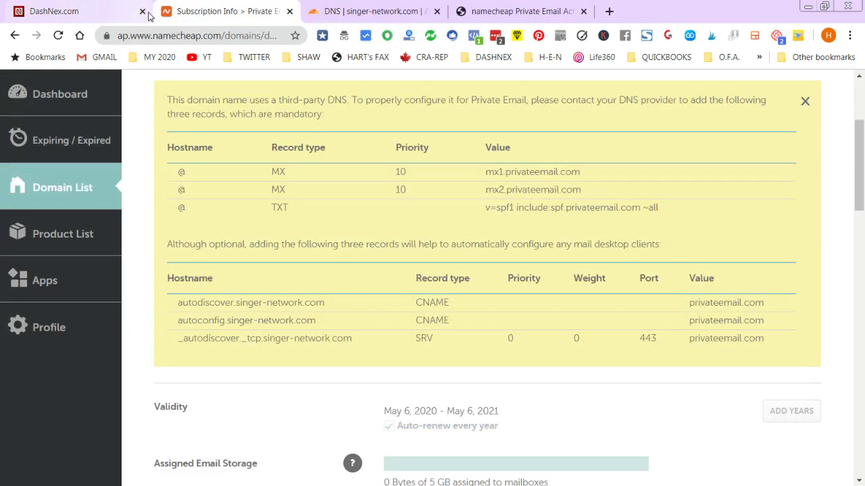
pyautogui.click(142, 12)
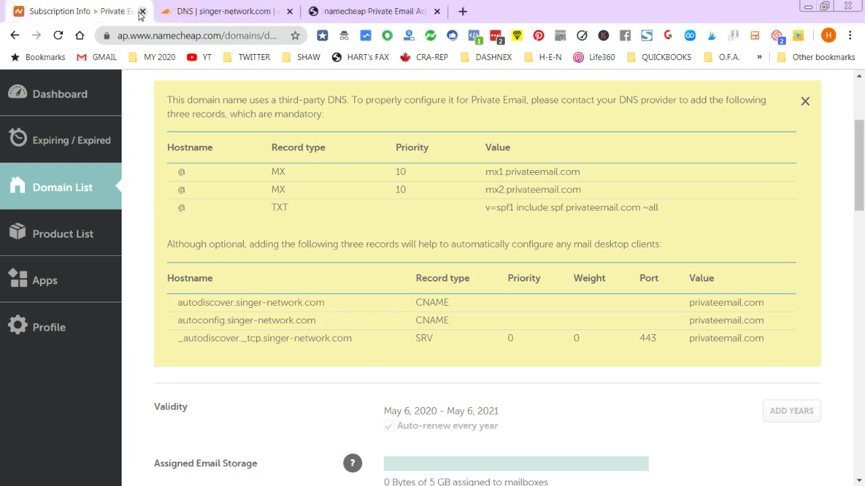
pyautogui.click(243, 12)
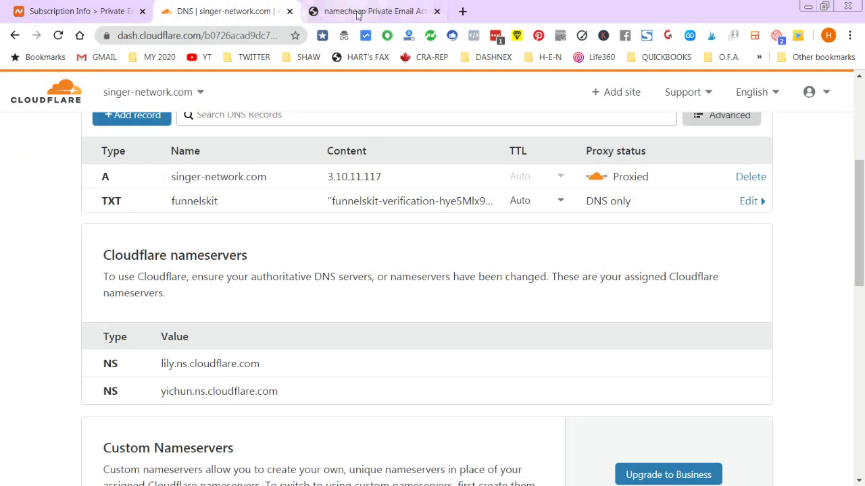
pyautogui.click(368, 12)
pyautogui.click(437, 12)
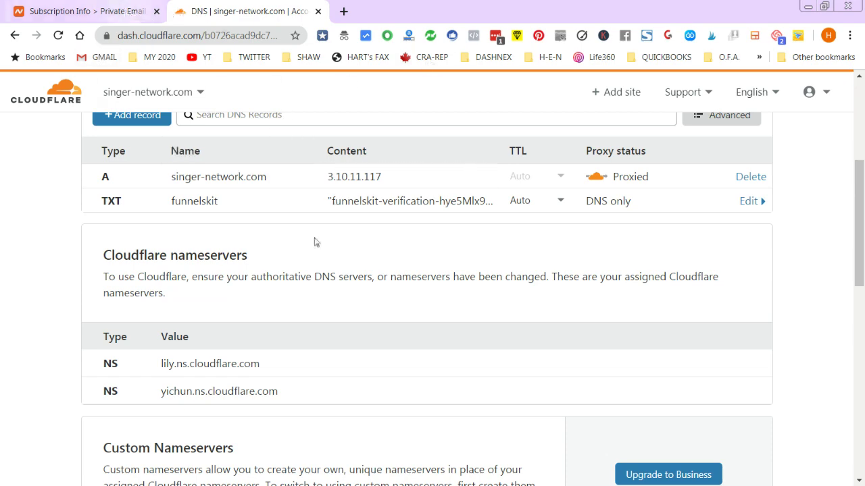
pyautogui.moveTo(858, 255); pyautogui.dragTo(858, 174)
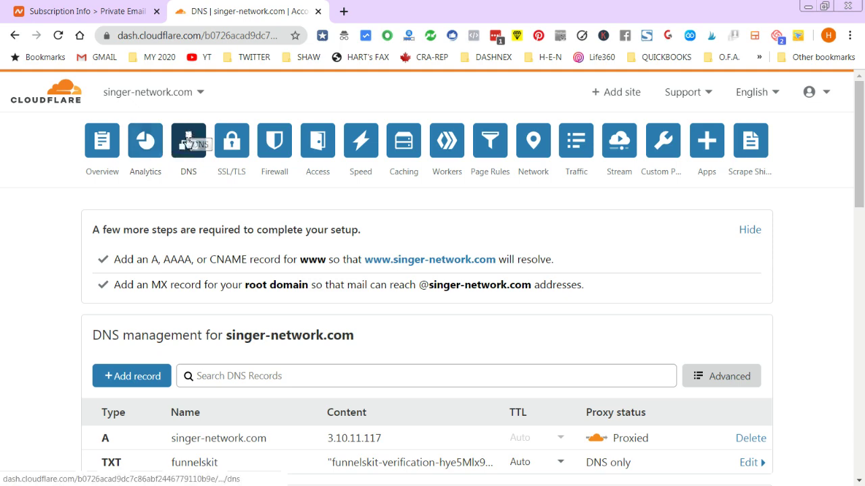
pyautogui.moveTo(863, 150); pyautogui.dragTo(855, 201)
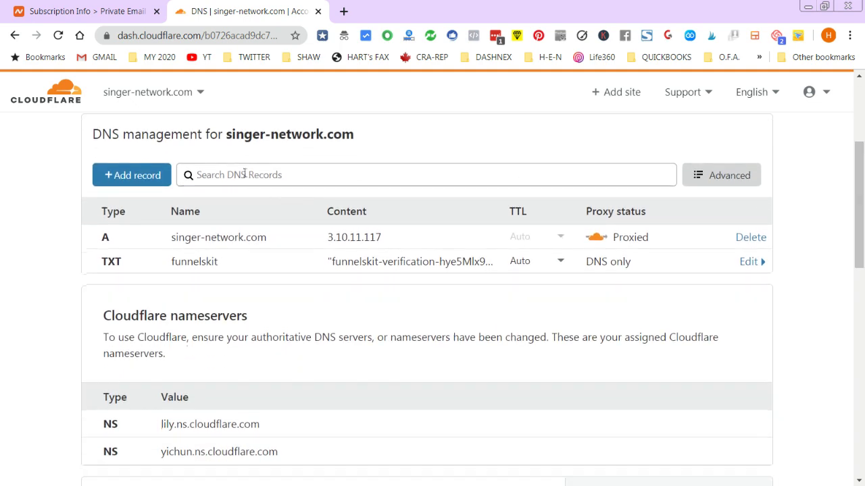
# - Start a new Cloudflare DNS record of type MX
pyautogui.click(125, 177)
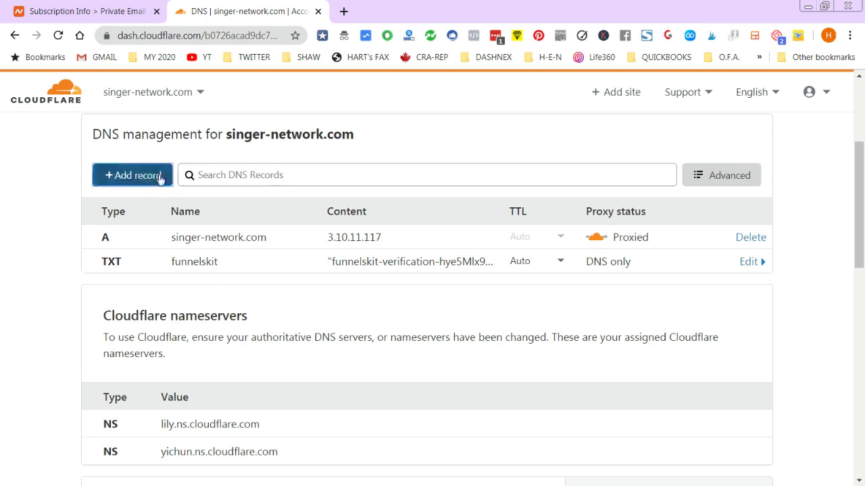
pyautogui.click(80, 15)
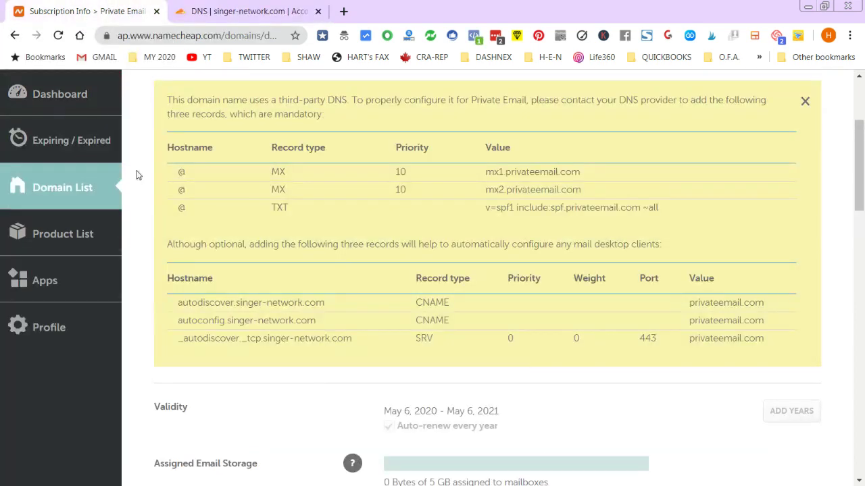
pyautogui.moveTo(272, 173); pyautogui.dragTo(281, 175)
pyautogui.click(253, 12)
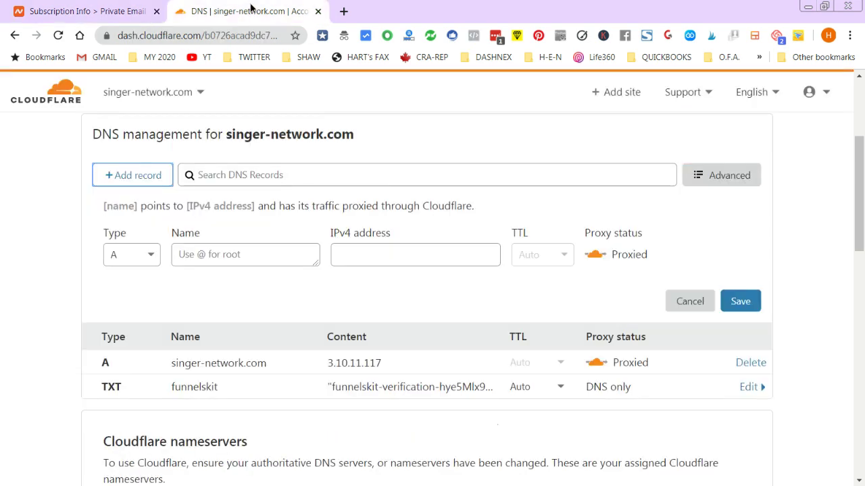
pyautogui.click(158, 255)
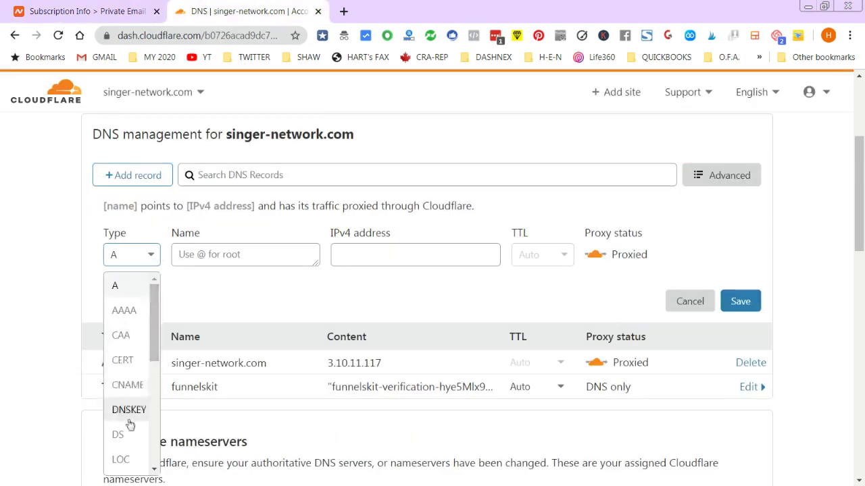
pyautogui.moveTo(164, 325); pyautogui.dragTo(139, 376)
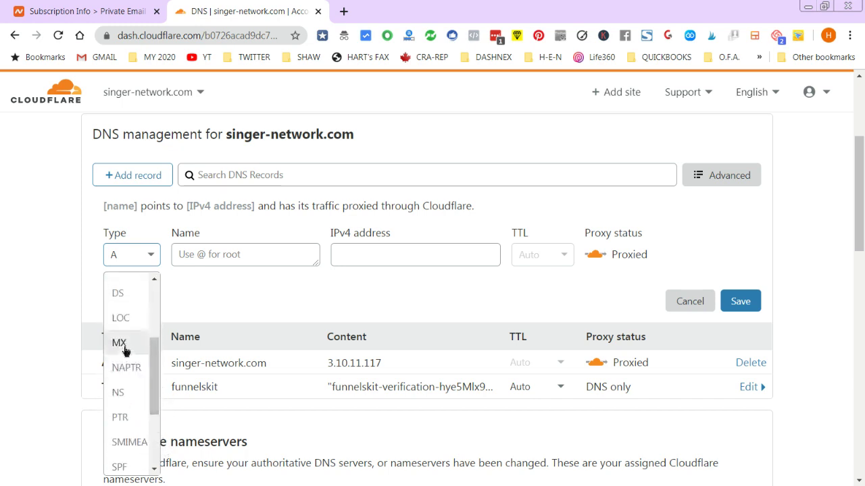
pyautogui.click(126, 344)
# - Set the MX record's Name to @, copied from Namecheap's required records
pyautogui.click(108, 11)
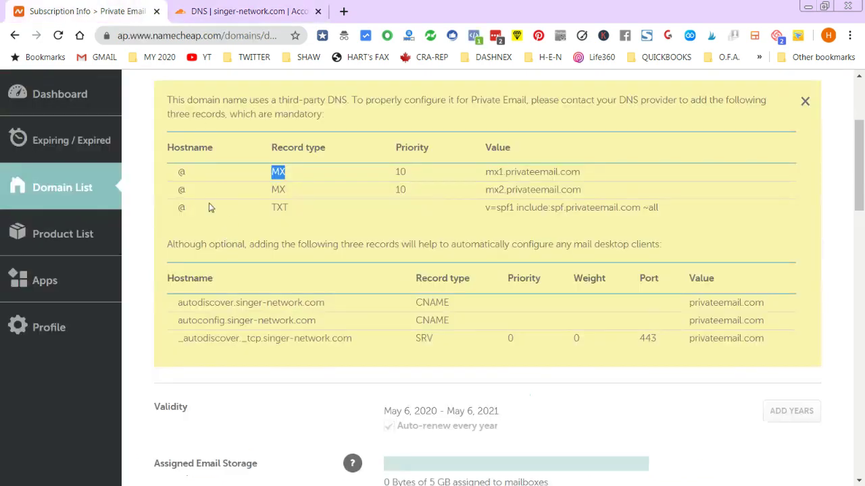
pyautogui.doubleClick(181, 171)
pyautogui.hotkey('ctrl', 'c')
pyautogui.click(215, 8)
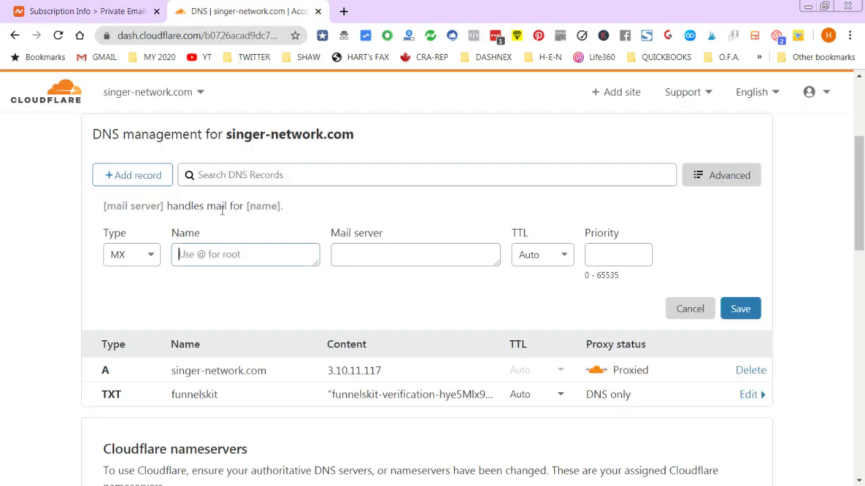
pyautogui.click(201, 255)
pyautogui.hotkey('ctrl', 'v')
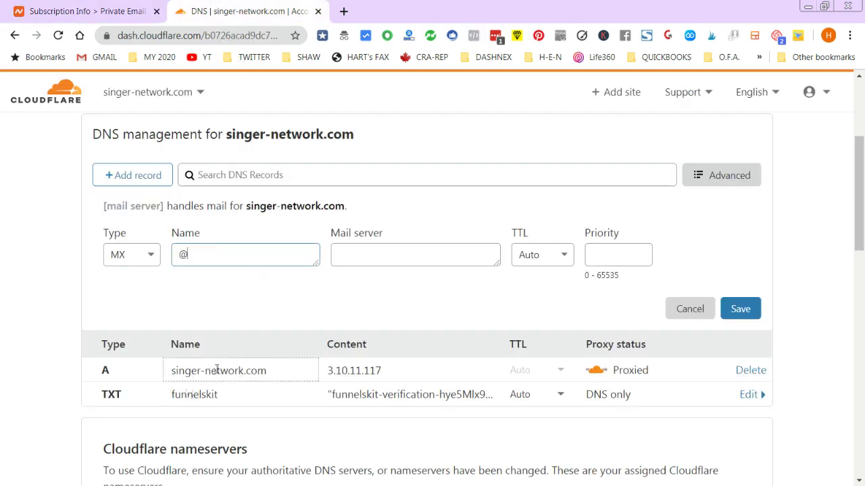
# - Paste mx1.privateemail.com from Namecheap into the Mail server field
pyautogui.click(346, 255)
pyautogui.click(91, 11)
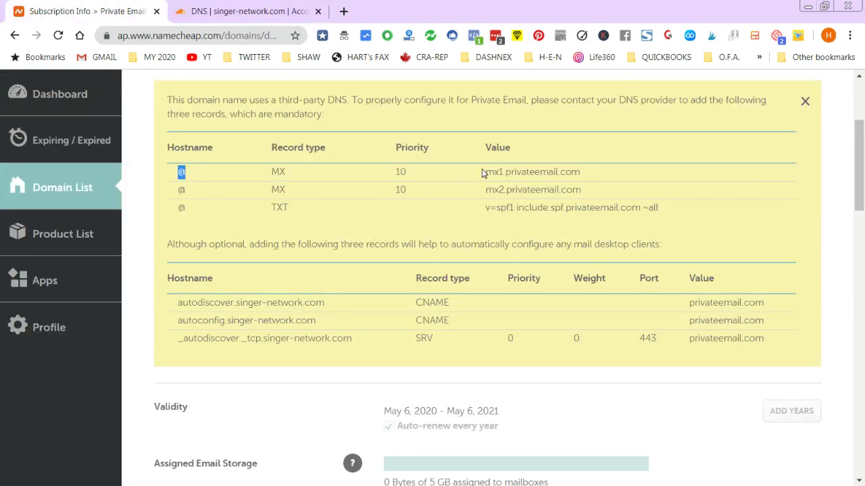
pyautogui.moveTo(486, 172); pyautogui.dragTo(581, 171)
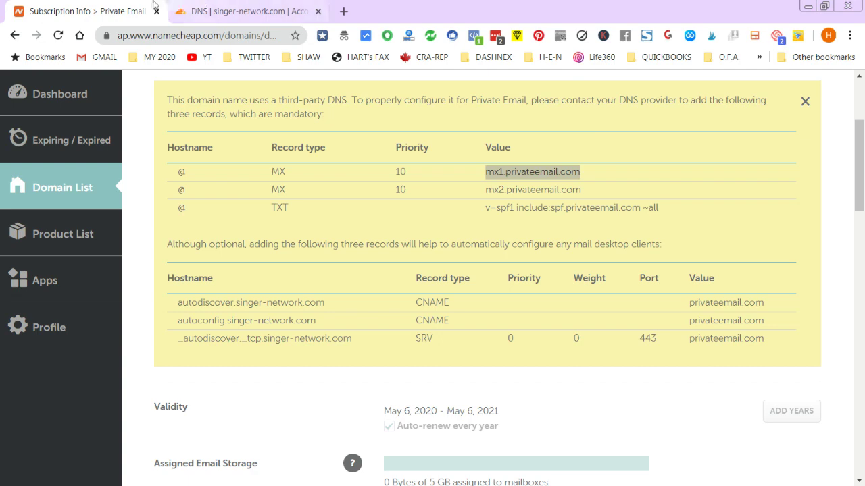
pyautogui.click(243, 11)
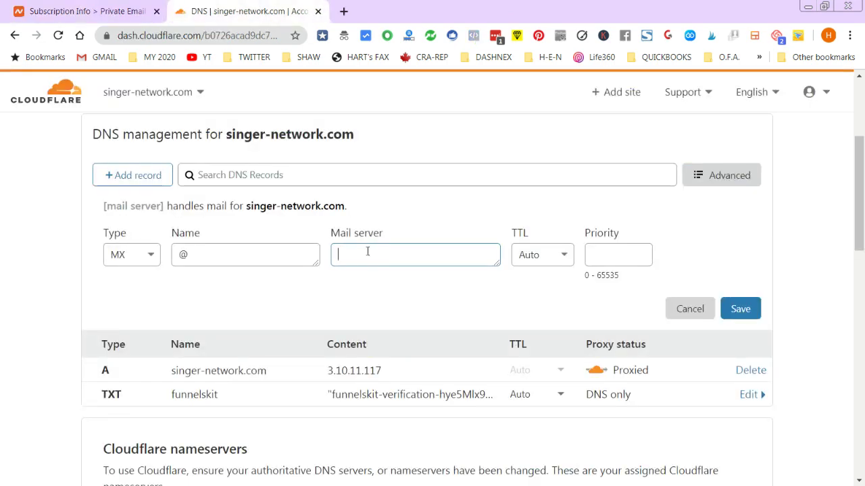
pyautogui.write('@')
pyautogui.doubleClick(370, 255)
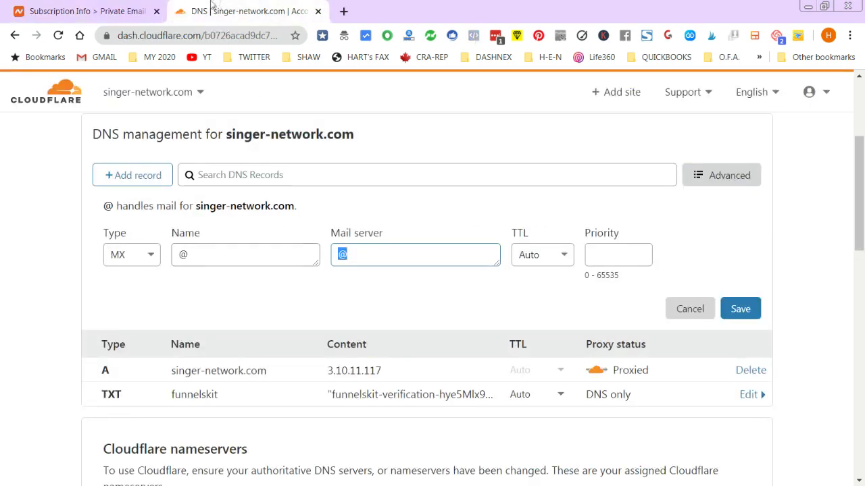
pyautogui.click(122, 11)
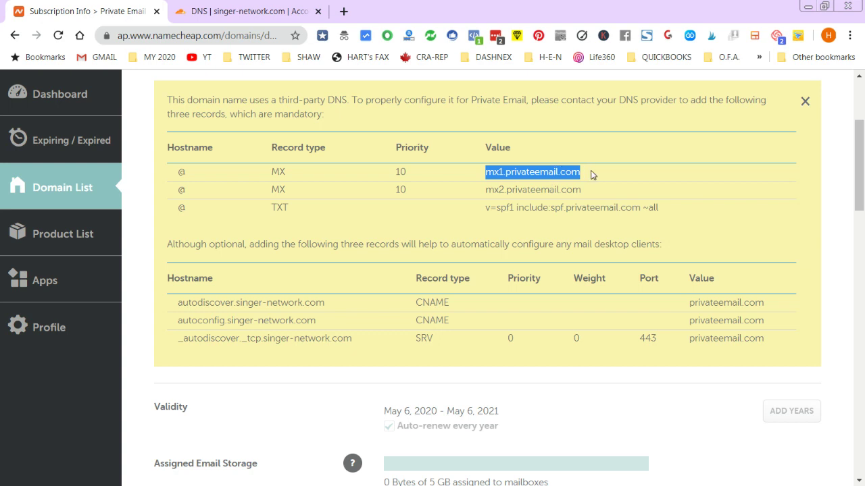
pyautogui.click(490, 167)
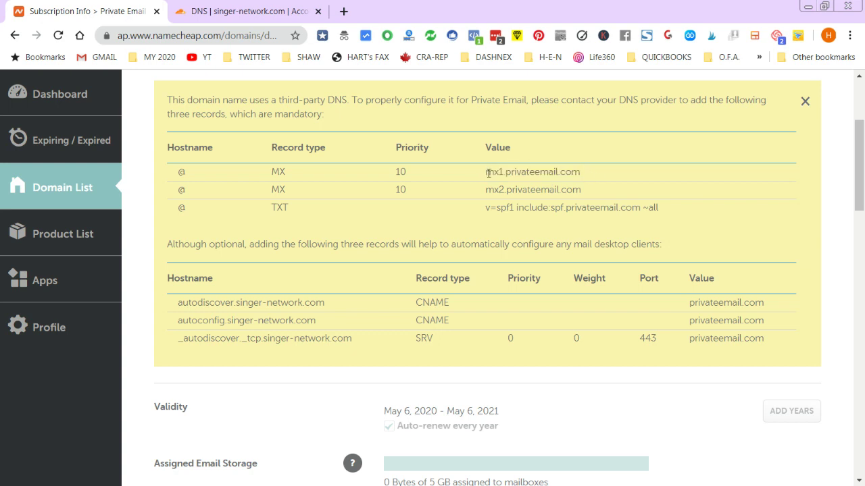
pyautogui.moveTo(486, 173); pyautogui.dragTo(579, 173)
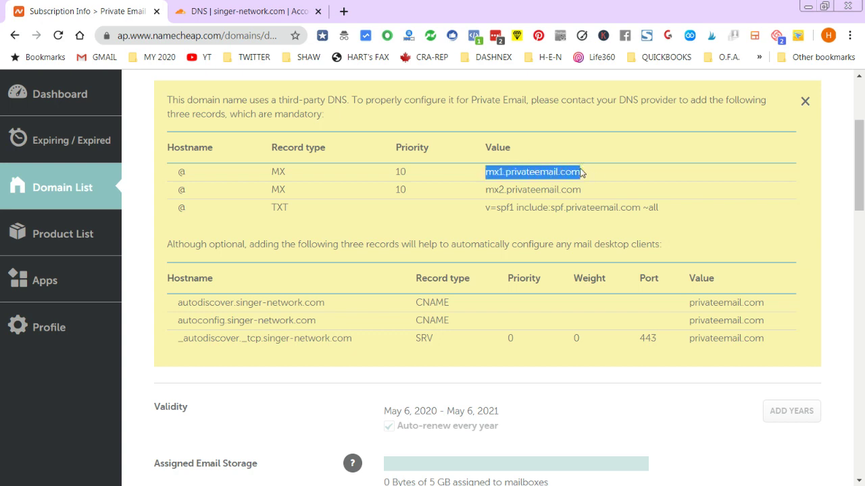
pyautogui.hotkey('ctrl', 'c')
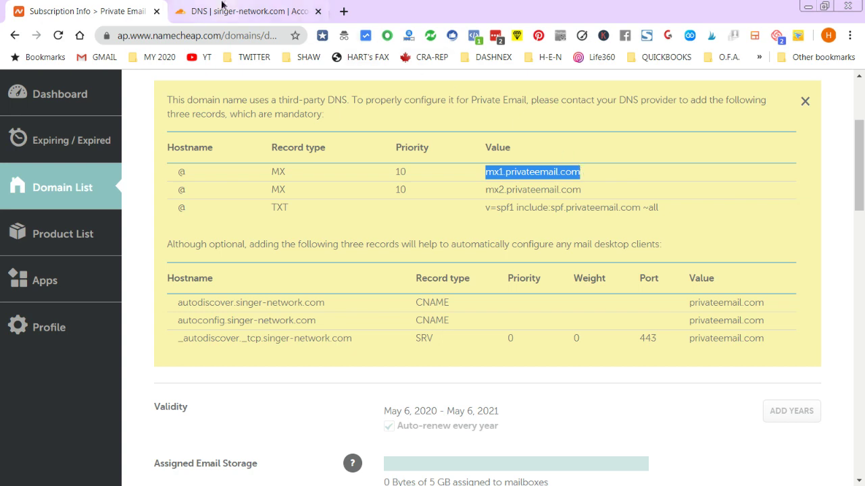
pyautogui.click(230, 11)
pyautogui.hotkey('ctrl', 'v')
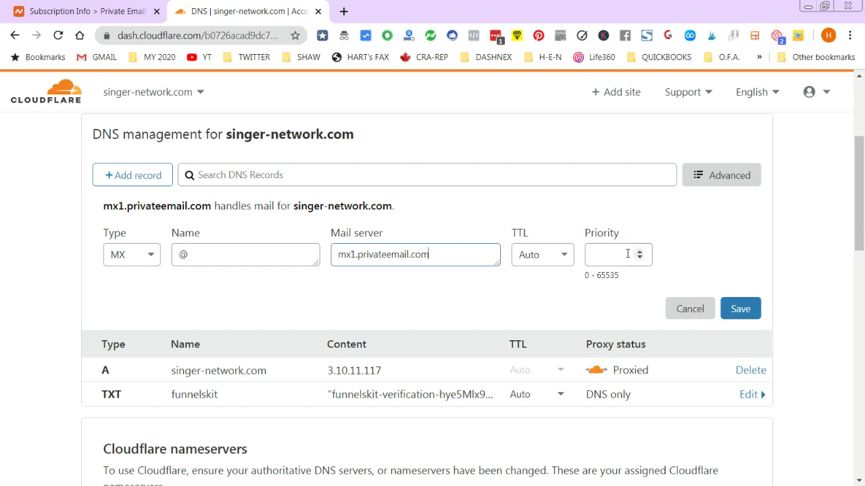
# - Set the MX priority to 10 and save the record
pyautogui.click(78, 12)
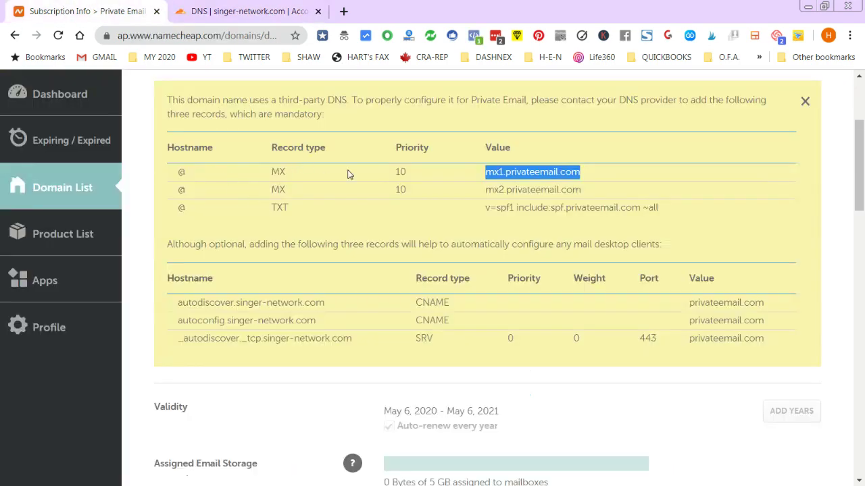
pyautogui.click(230, 11)
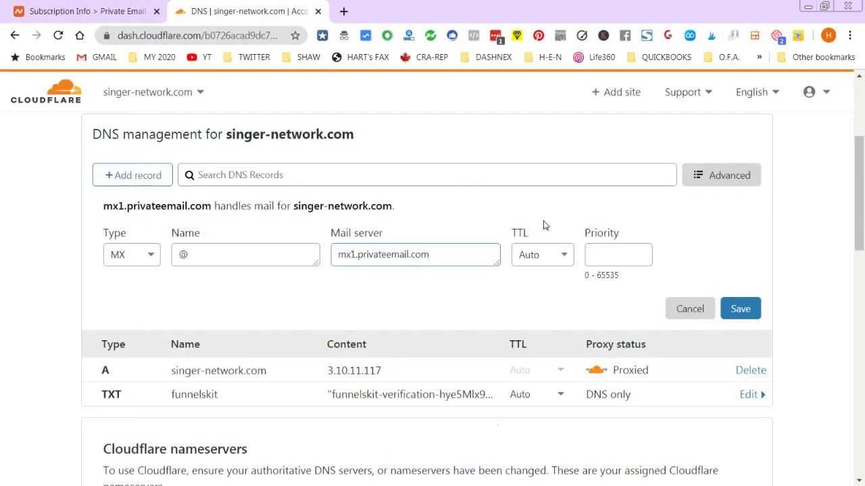
pyautogui.click(604, 253)
pyautogui.write('10')
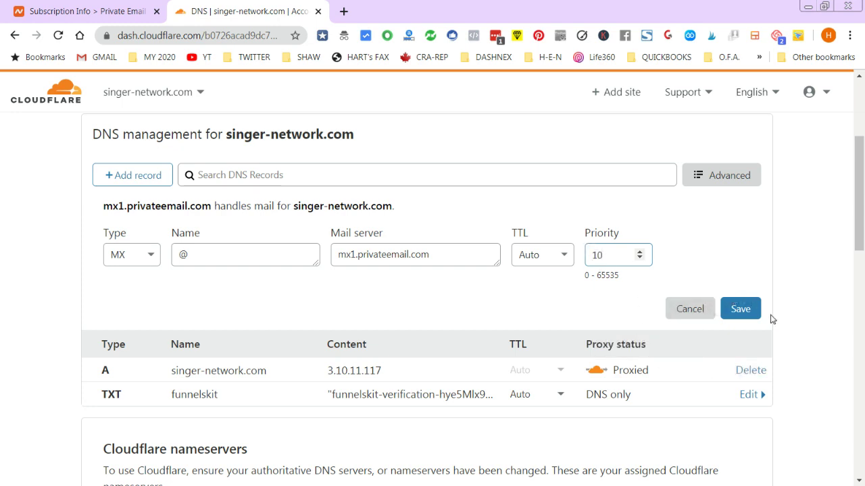
pyautogui.click(747, 311)
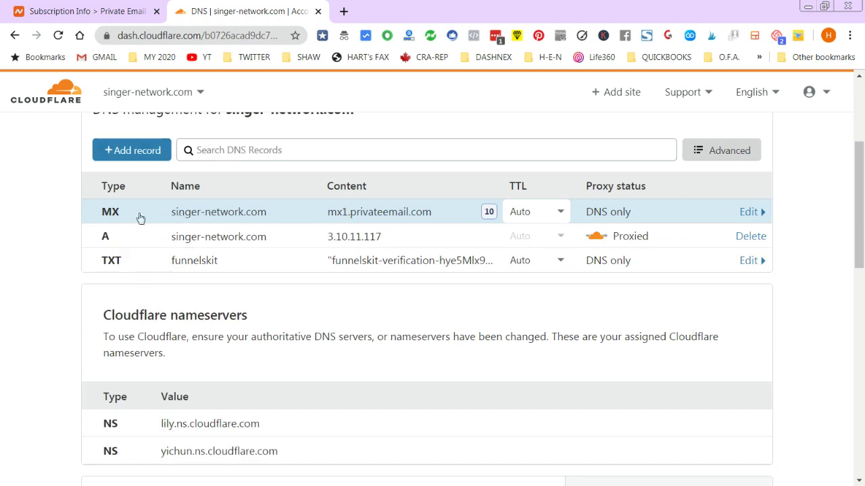
# - Start another Cloudflare DNS record of type MX
pyautogui.click(119, 8)
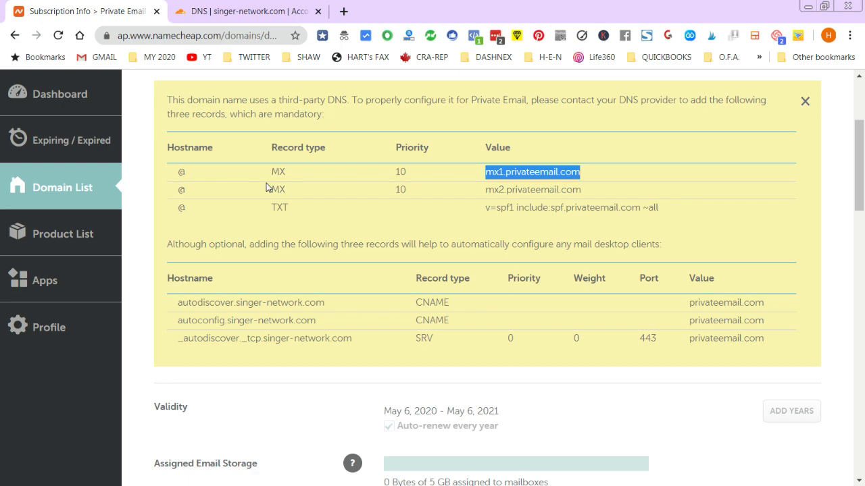
pyautogui.click(208, 11)
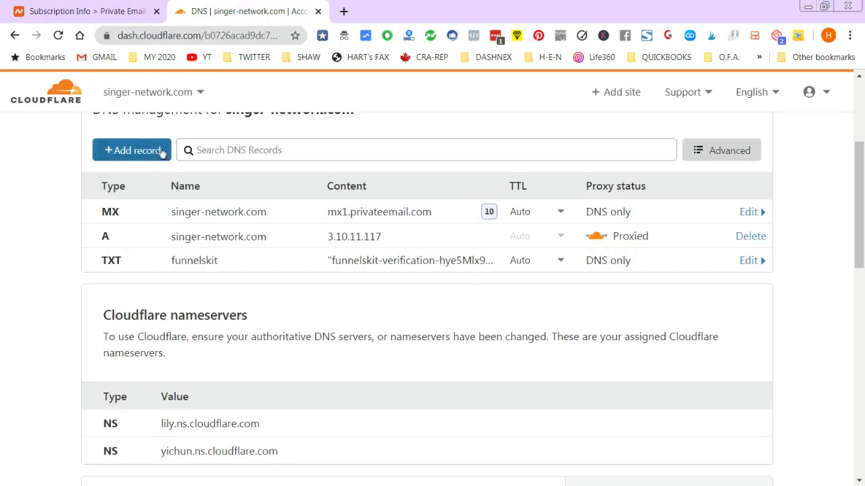
pyautogui.click(156, 161)
pyautogui.click(153, 231)
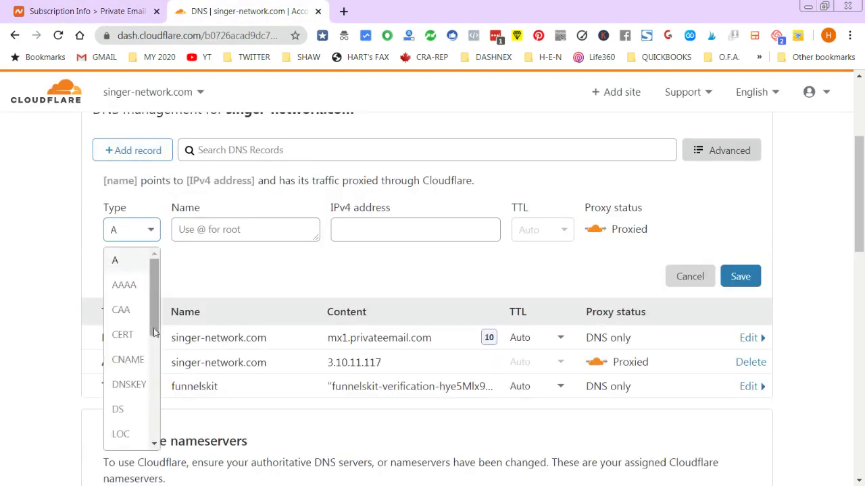
pyautogui.scroll(-3, 137, 379)
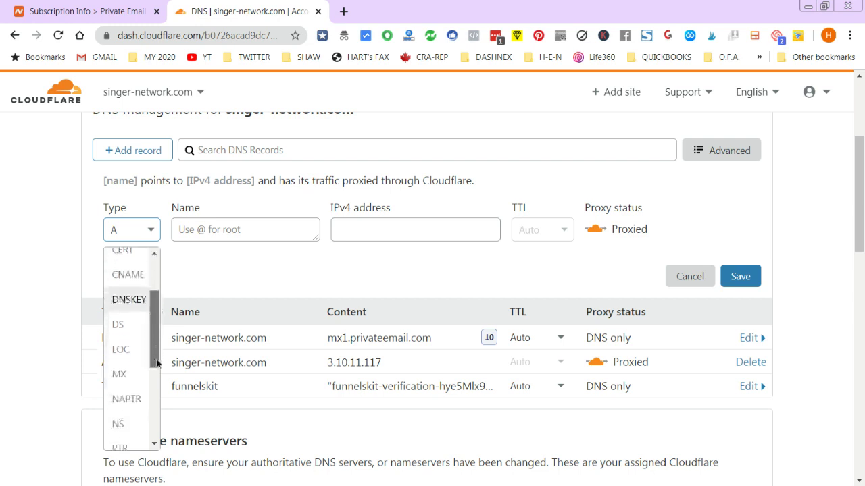
pyautogui.click(120, 342)
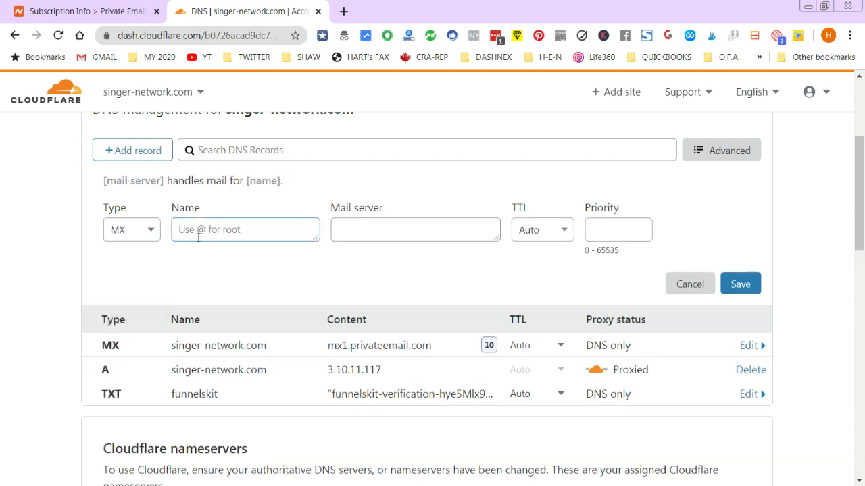
# - Set Name @ and paste mx2.privateemail.com as the mail server
pyautogui.write('@')
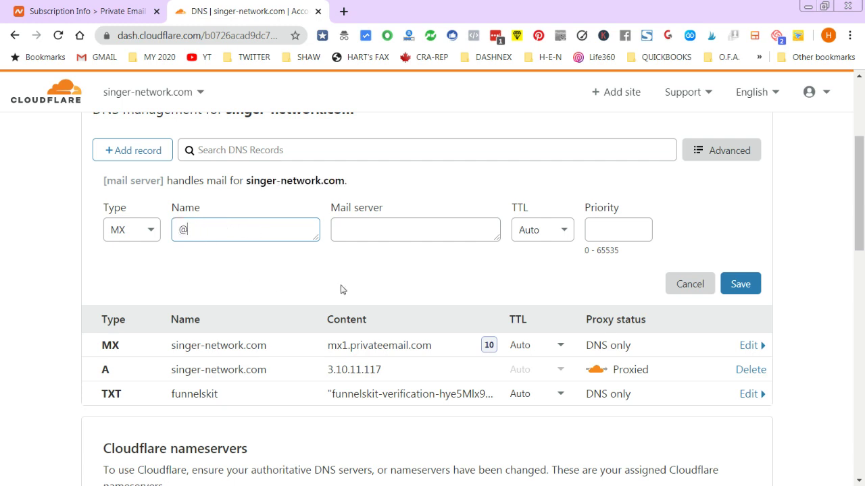
pyautogui.click(378, 221)
pyautogui.click(116, 6)
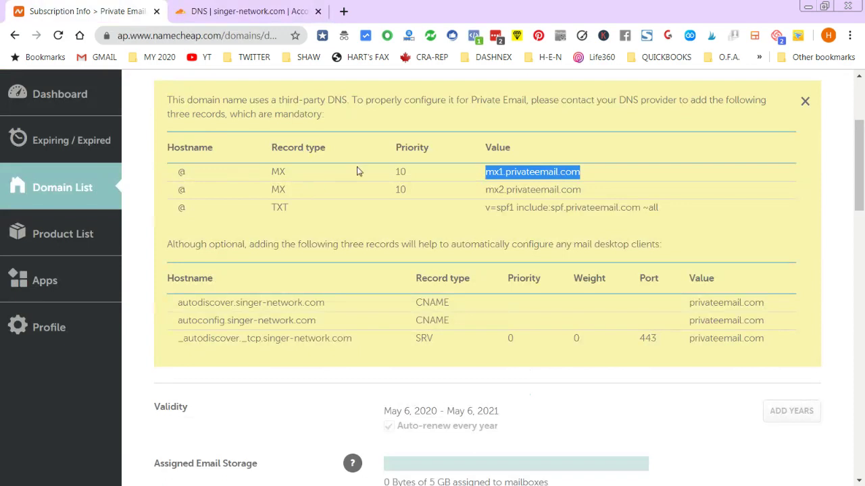
pyautogui.moveTo(487, 189); pyautogui.dragTo(582, 191)
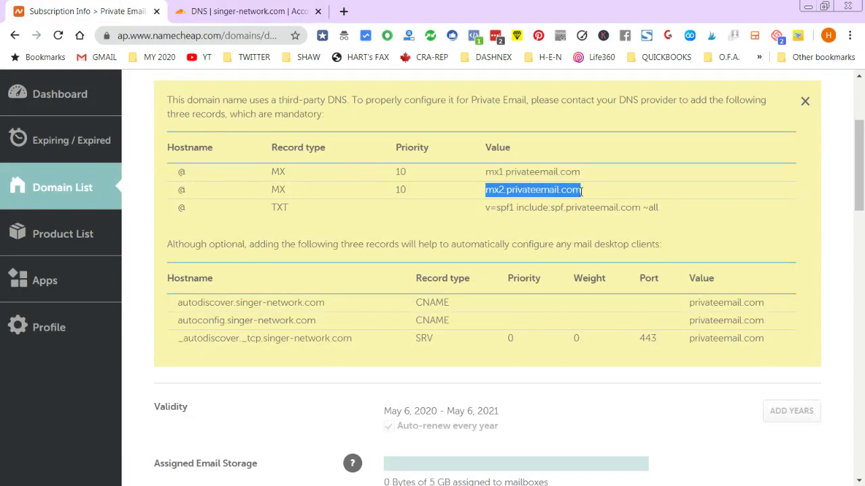
pyautogui.click(256, 9)
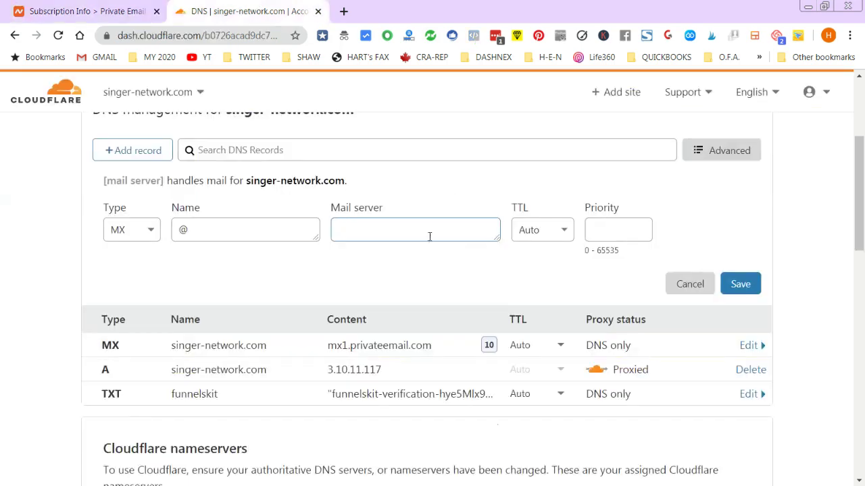
pyautogui.hotkey('ctrl', 'v')
# - Set the second MX record's priority to 10, matching Namecheap
pyautogui.click(639, 230)
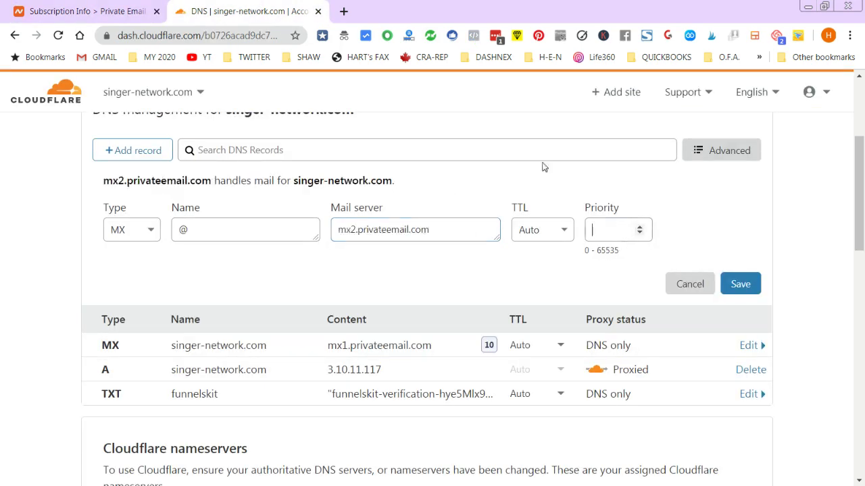
pyautogui.click(99, 9)
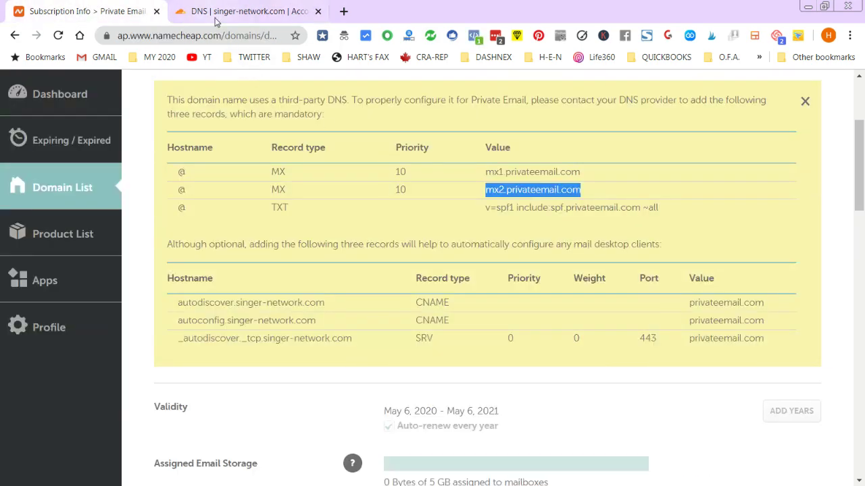
pyautogui.click(219, 11)
pyautogui.write('10')
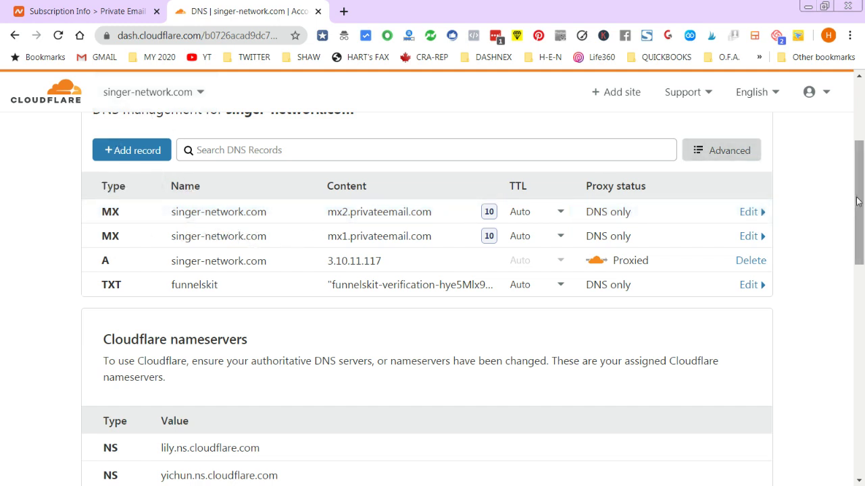
pyautogui.scroll(2, 851, 203)
# - Start a new Cloudflare DNS record of type TXT
pyautogui.hotkey('ctrl', 'pageup')
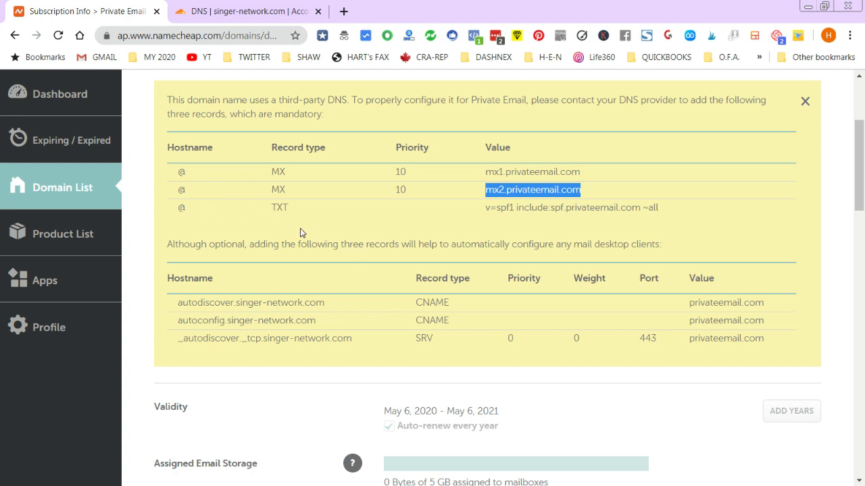
pyautogui.click(203, 11)
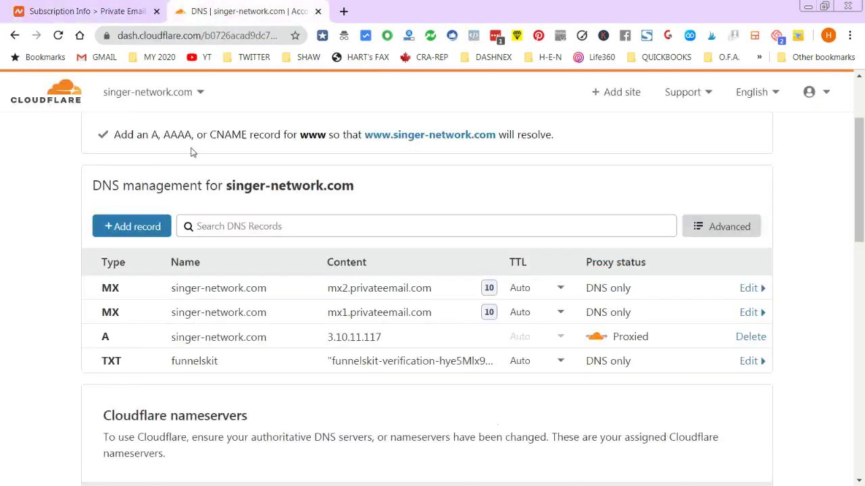
pyautogui.click(136, 227)
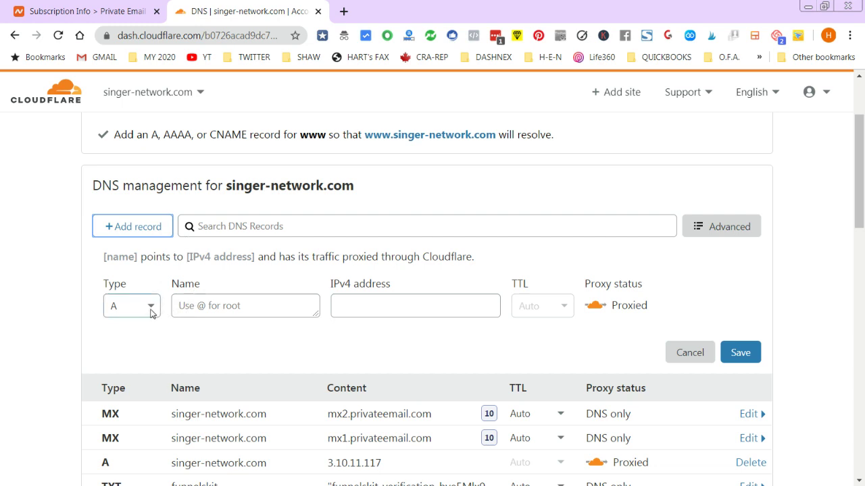
pyautogui.click(154, 308)
pyautogui.moveTo(152, 314); pyautogui.dragTo(143, 425)
pyautogui.click(119, 444)
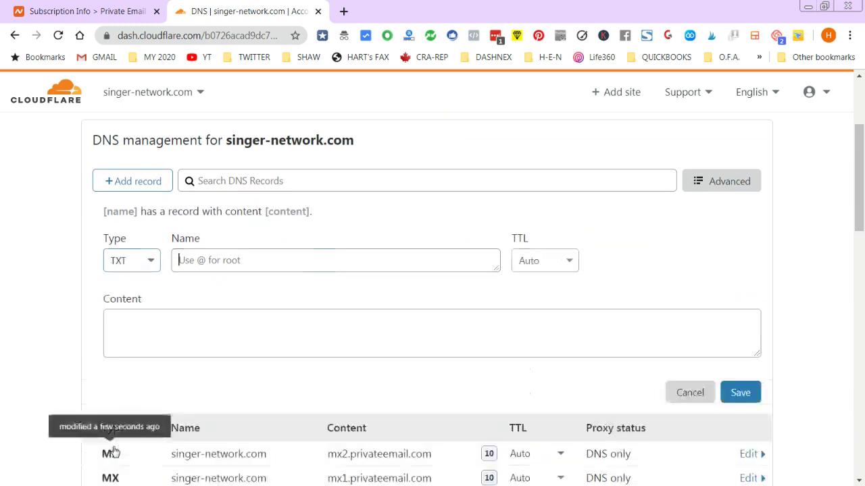
# - Set the TXT record's Name to @ as Namecheap requires
pyautogui.click(233, 265)
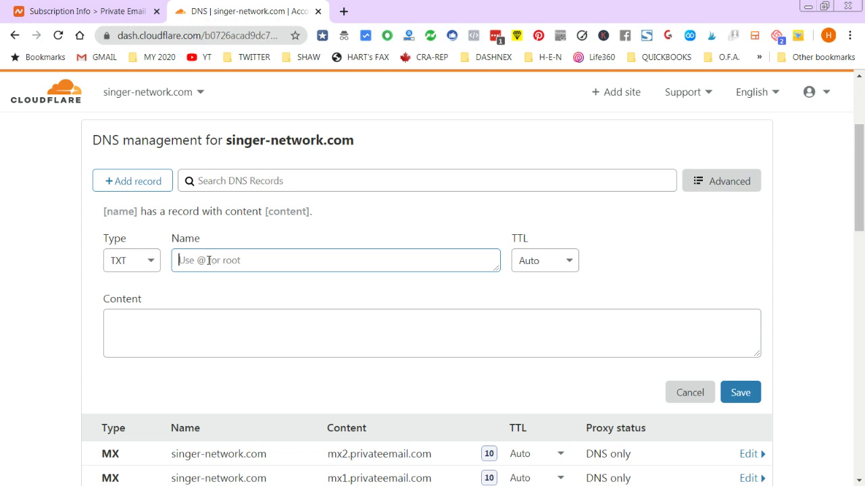
pyautogui.click(92, 10)
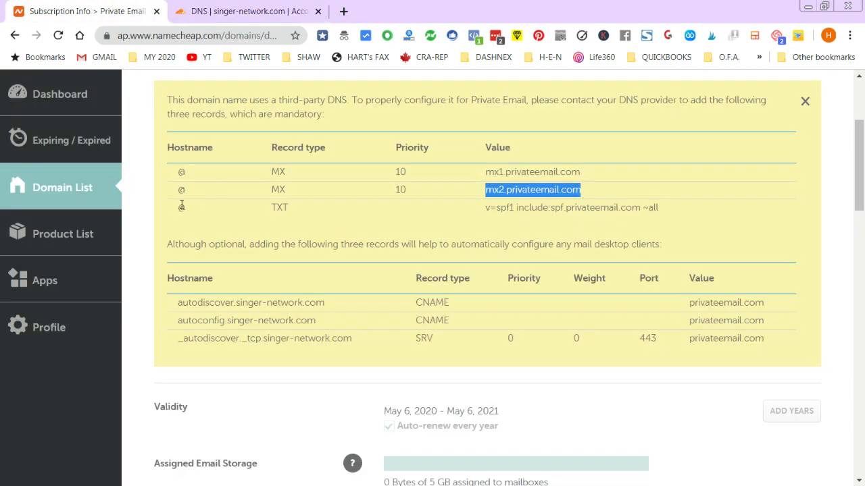
pyautogui.click(206, 11)
pyautogui.write('@')
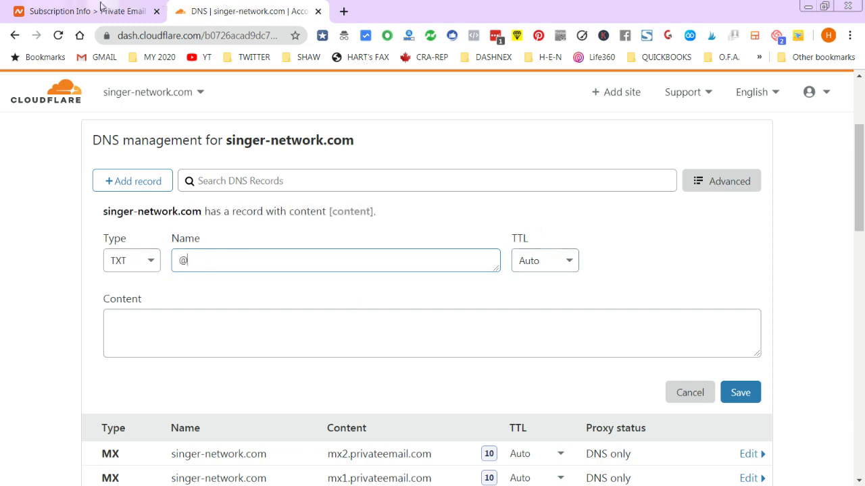
# - Paste 'v=spf1 include:spf.privateemail.com ~all' as the content and save the TXT record
pyautogui.click(101, 8)
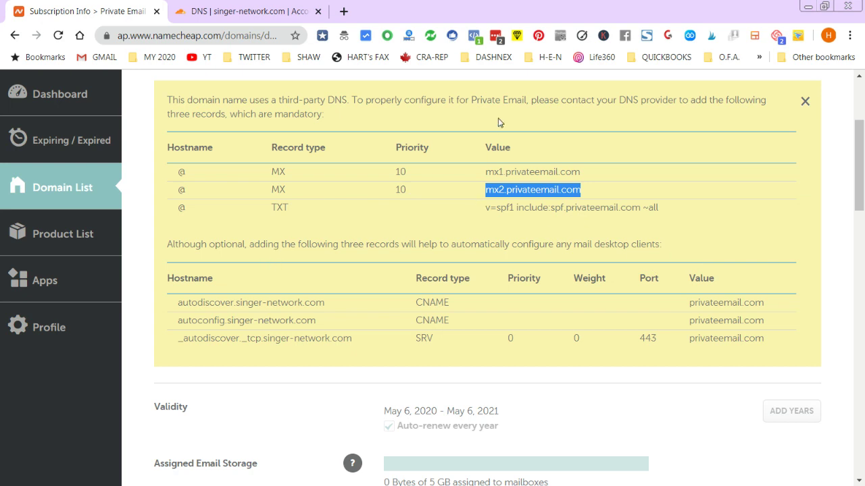
pyautogui.moveTo(486, 208); pyautogui.dragTo(658, 213)
pyautogui.hotkey('ctrl', 'c')
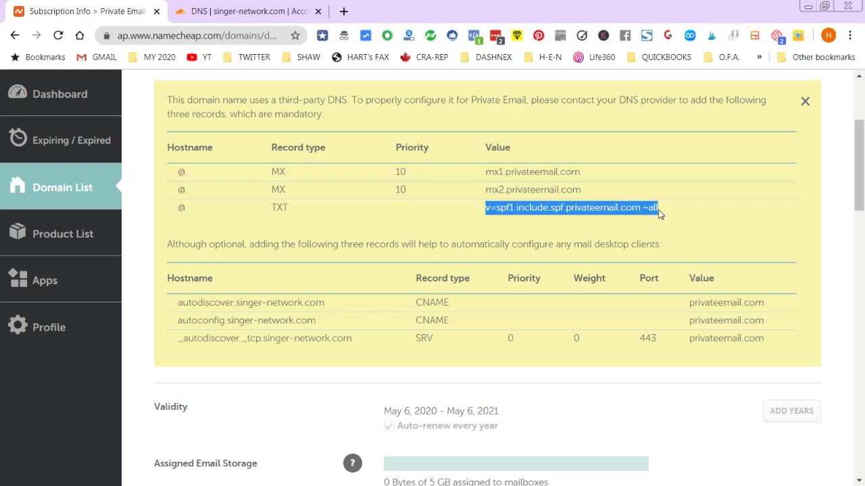
pyautogui.click(246, 11)
pyautogui.click(158, 327)
pyautogui.click(152, 343)
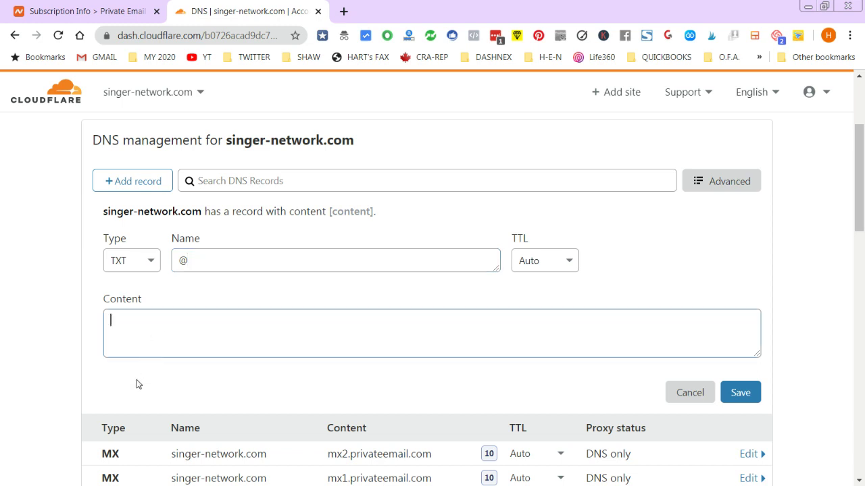
pyautogui.hotkey('ctrl', 'v')
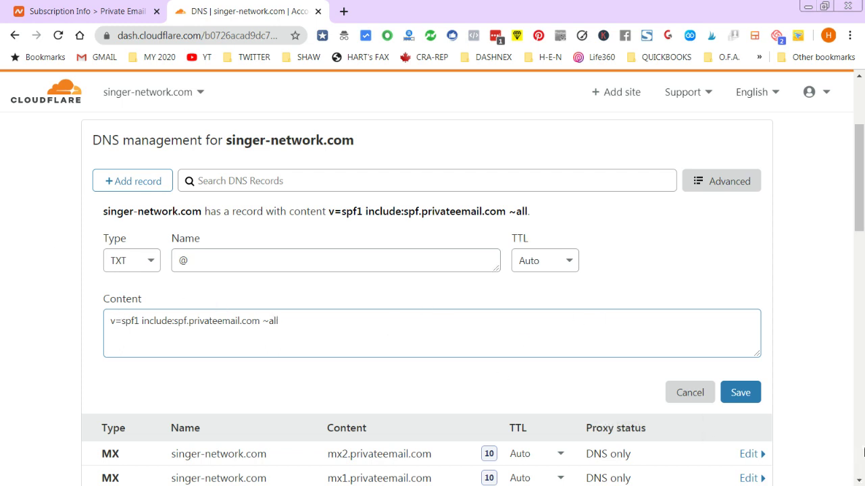
pyautogui.click(737, 396)
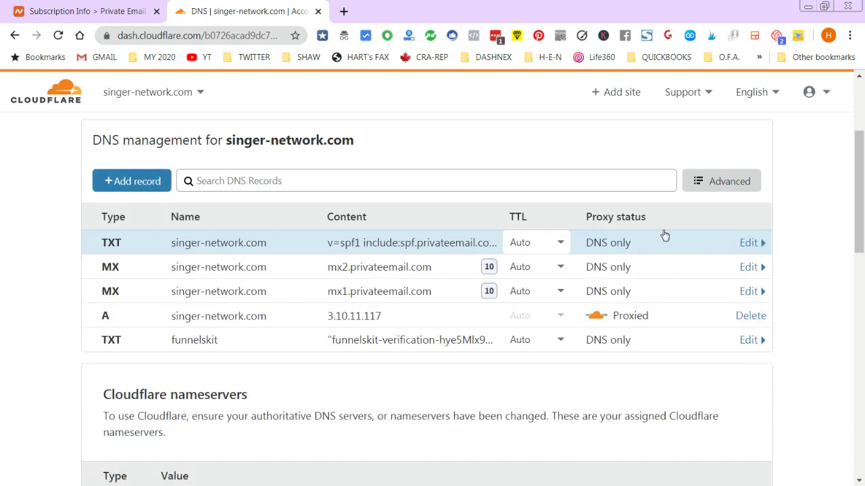
# - Review Namecheap's remaining mail records
pyautogui.click(134, 11)
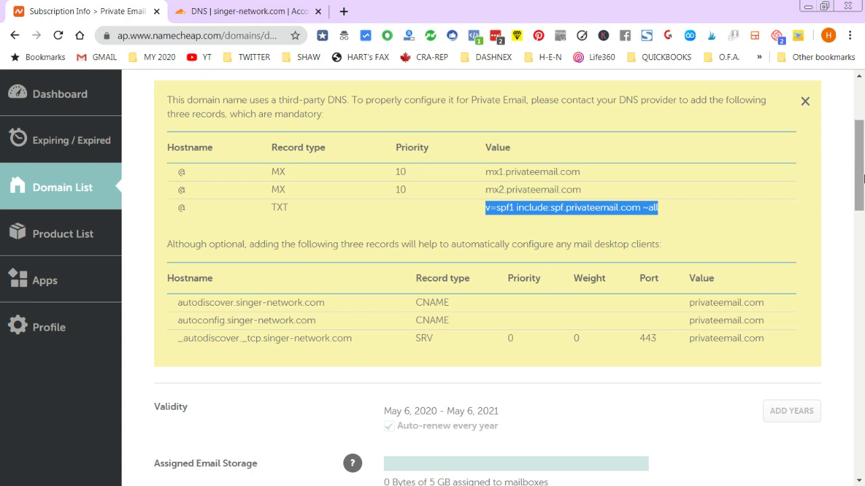
pyautogui.scroll(-2, 856, 184)
pyautogui.scroll(1, 857, 183)
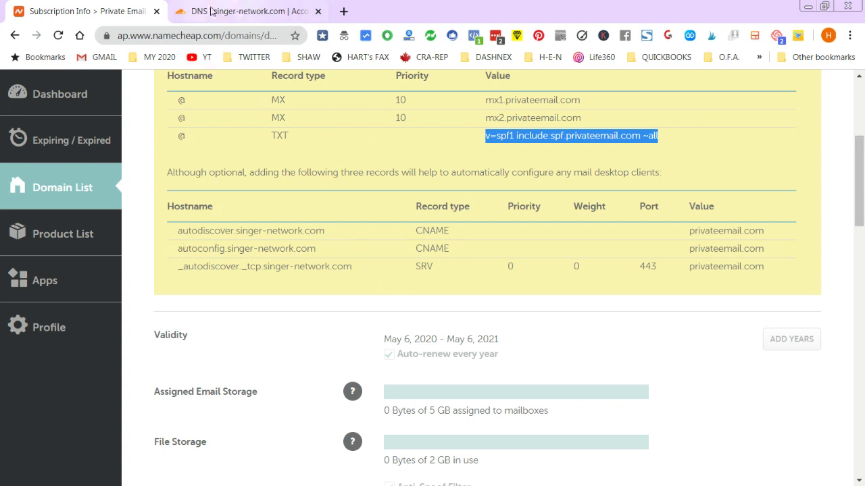
# - Start a new CNAME record in Cloudflare, checking Namecheap's hostnames and entering the name mail
pyautogui.click(243, 11)
pyautogui.click(151, 184)
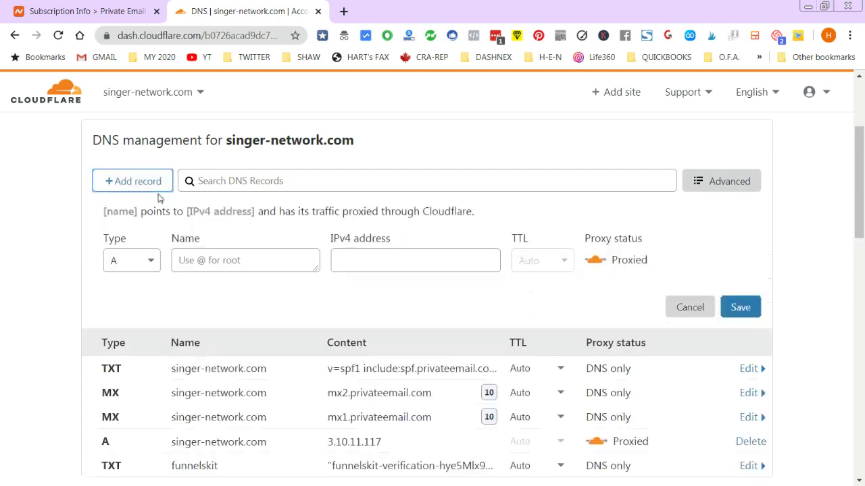
pyautogui.click(150, 260)
pyautogui.scroll(-2, 154, 340)
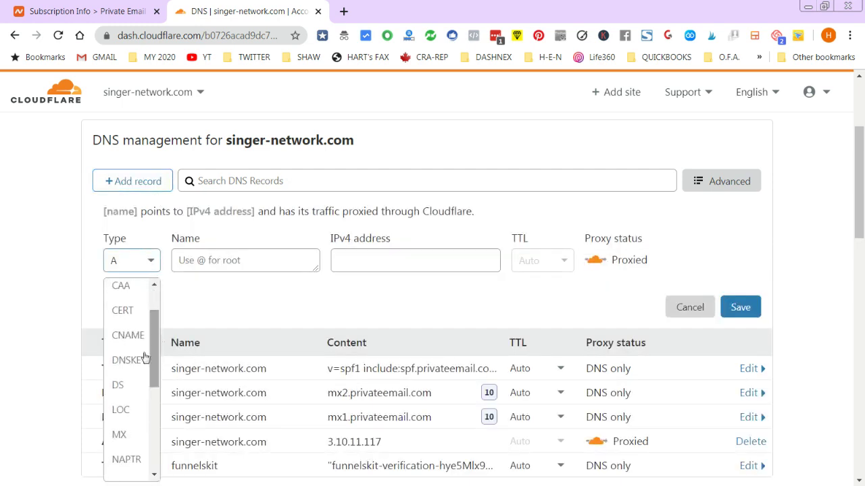
pyautogui.click(128, 332)
pyautogui.click(95, 9)
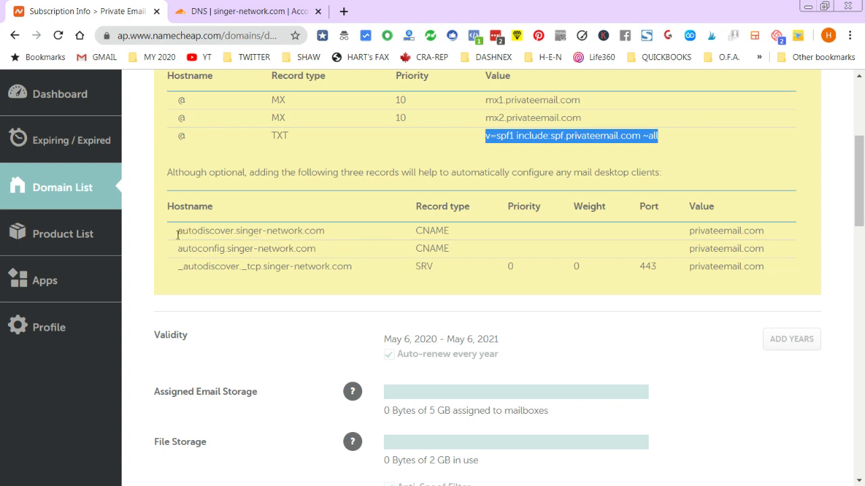
pyautogui.doubleClick(255, 233)
pyautogui.click(350, 240)
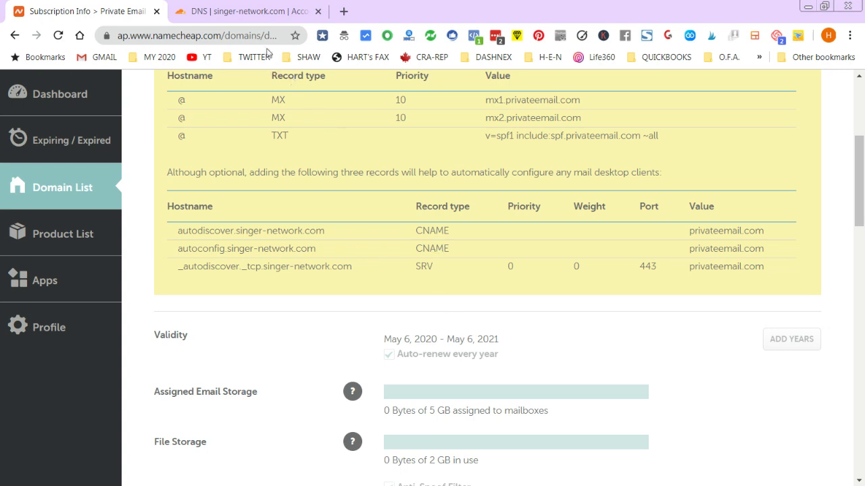
pyautogui.click(239, 11)
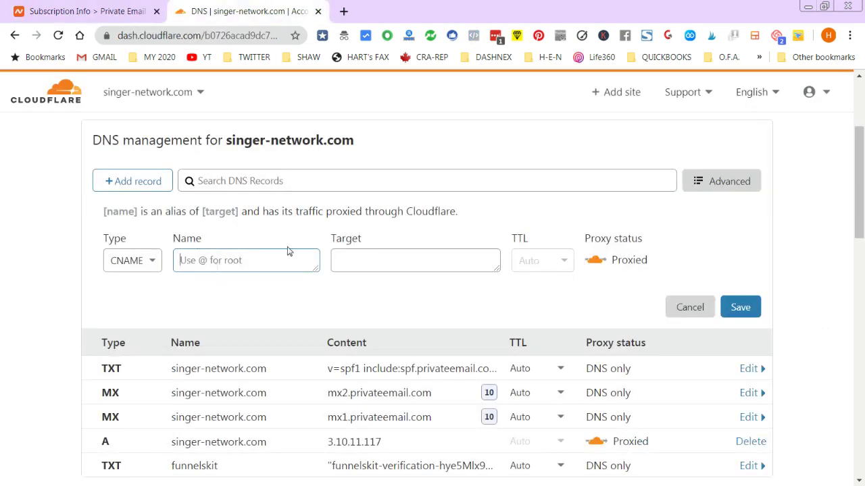
pyautogui.write('mail')
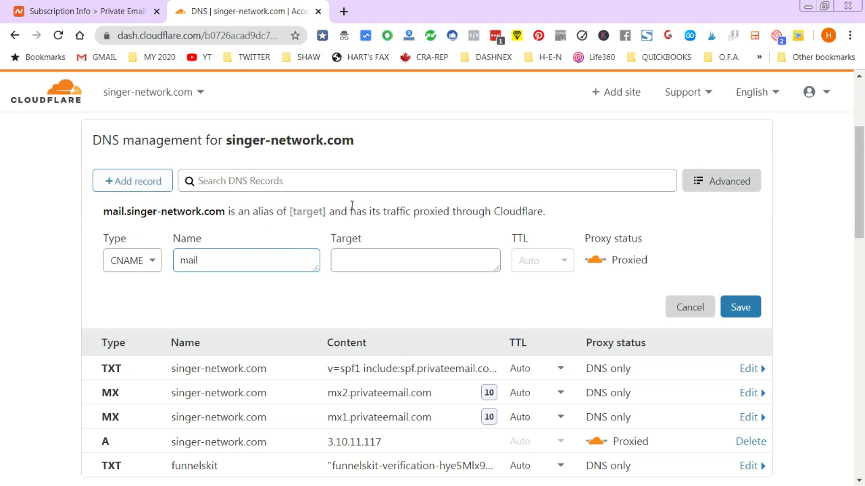
# - Copy privateemail.com from Namecheap as the target, replace the name with autodiscover, and save
pyautogui.click(128, 10)
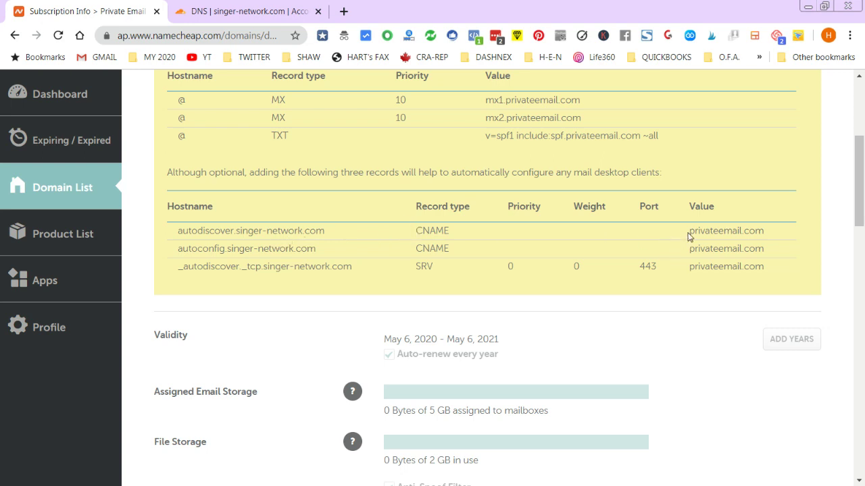
pyautogui.moveTo(691, 231); pyautogui.dragTo(764, 231)
pyautogui.hotkey('ctrl', 'c')
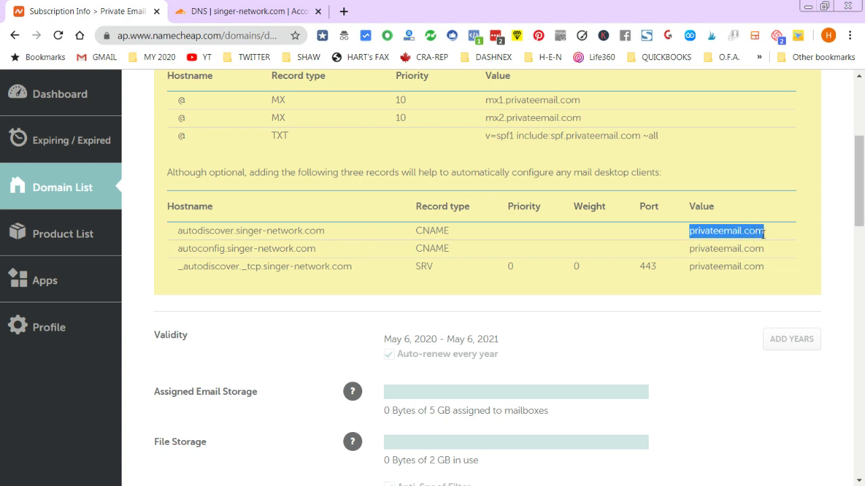
pyautogui.click(272, 10)
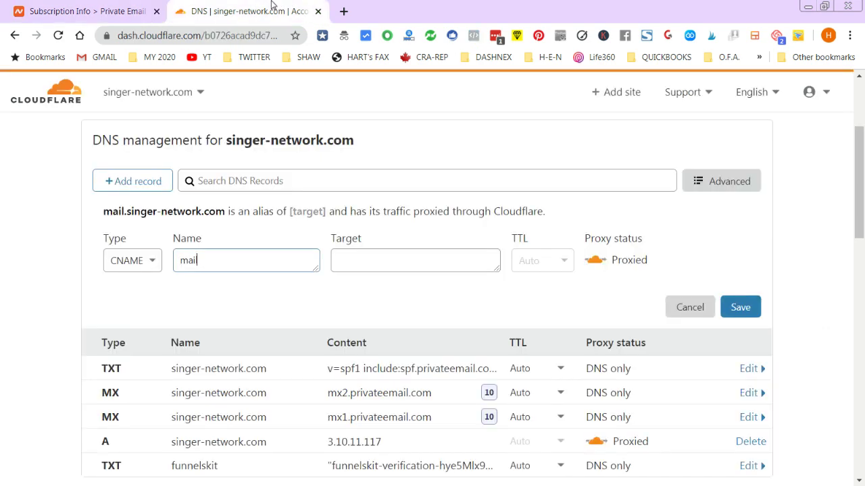
pyautogui.click(375, 261)
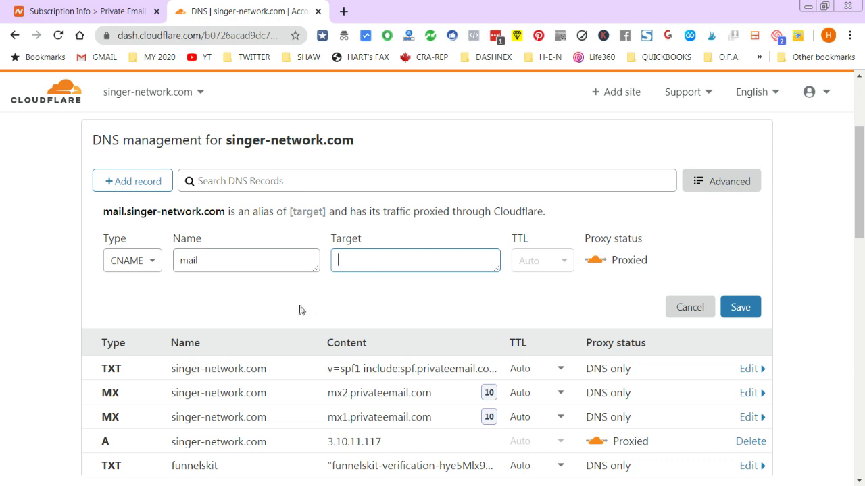
pyautogui.hotkey('ctrl', 'v')
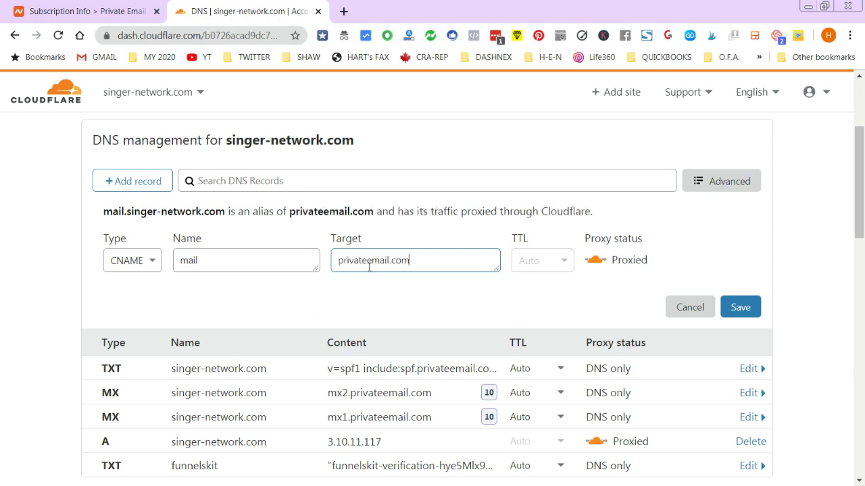
pyautogui.doubleClick(218, 262)
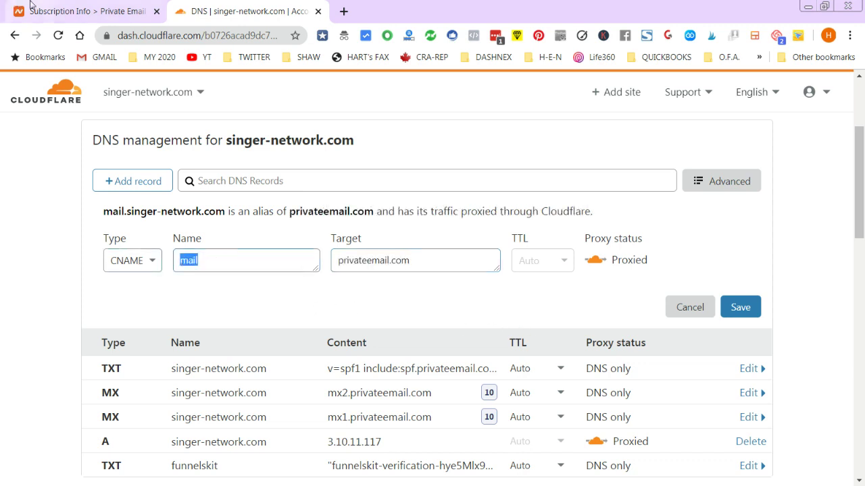
pyautogui.click(61, 10)
pyautogui.moveTo(178, 231); pyautogui.dragTo(230, 231)
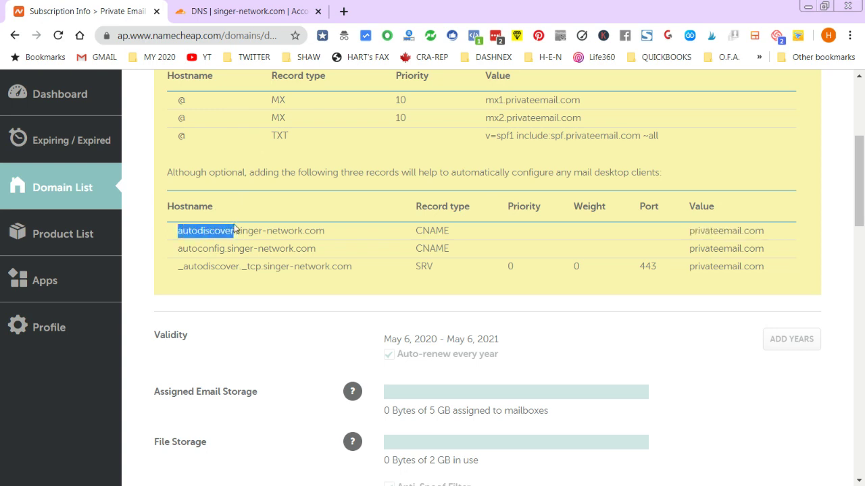
pyautogui.hotkey('ctrl', 'c')
pyautogui.click(198, 19)
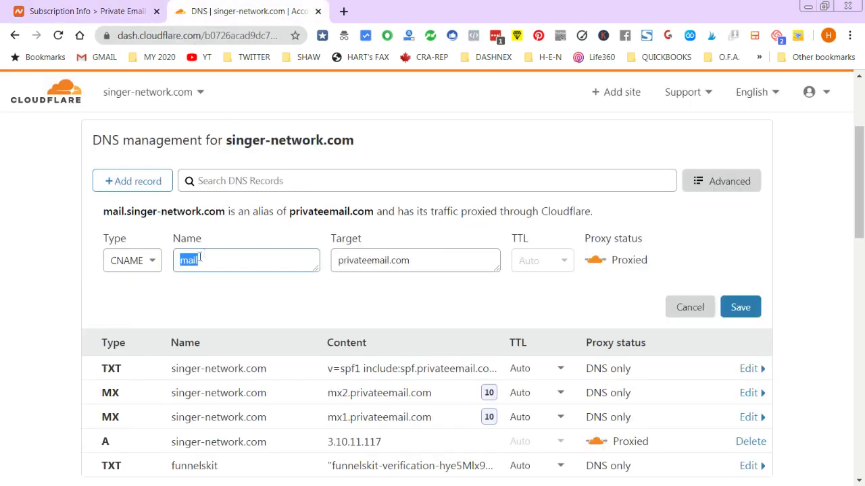
pyautogui.hotkey('ctrl', 'v')
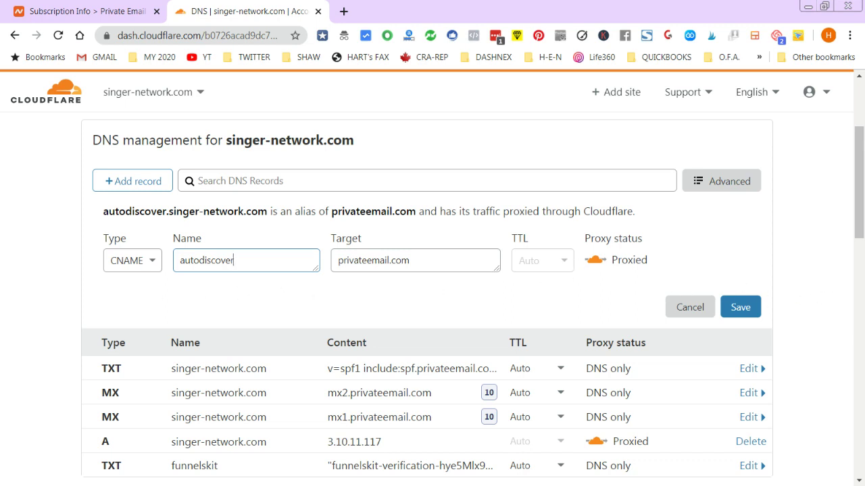
pyautogui.click(733, 302)
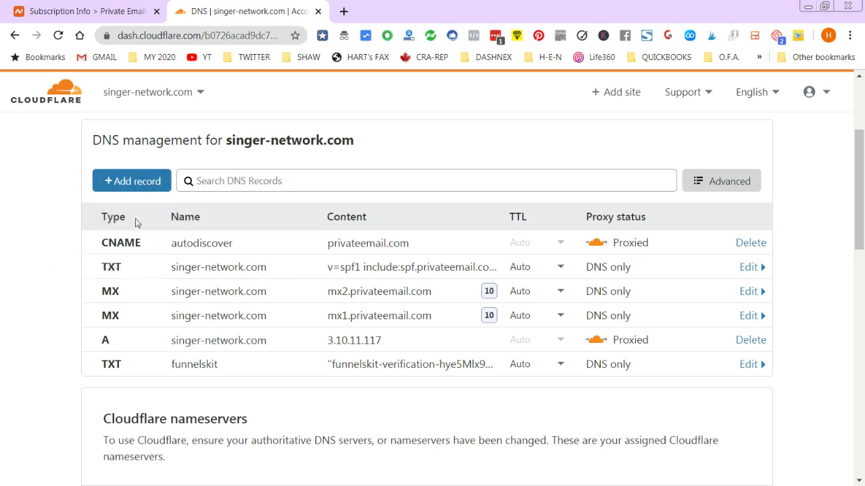
# - Add a CNAME named autoconfig.singer-network.com targeting privateemail.com, copying values from Namecheap, and save it
pyautogui.click(133, 181)
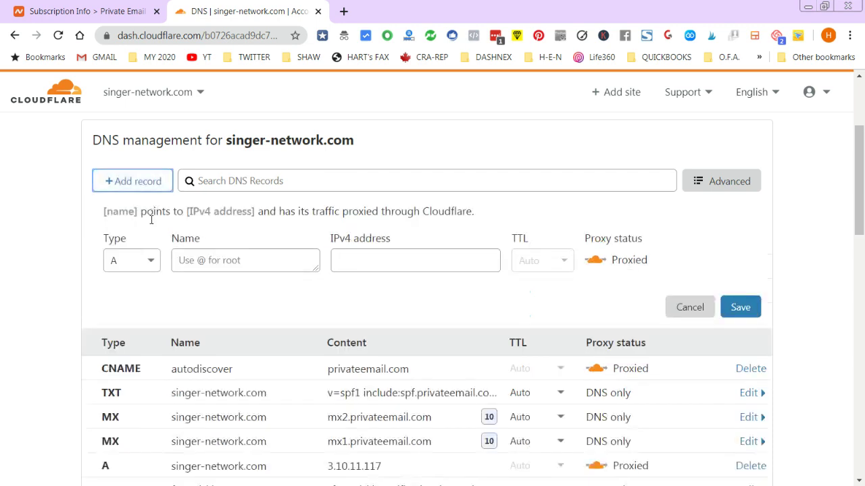
pyautogui.click(150, 264)
pyautogui.click(129, 392)
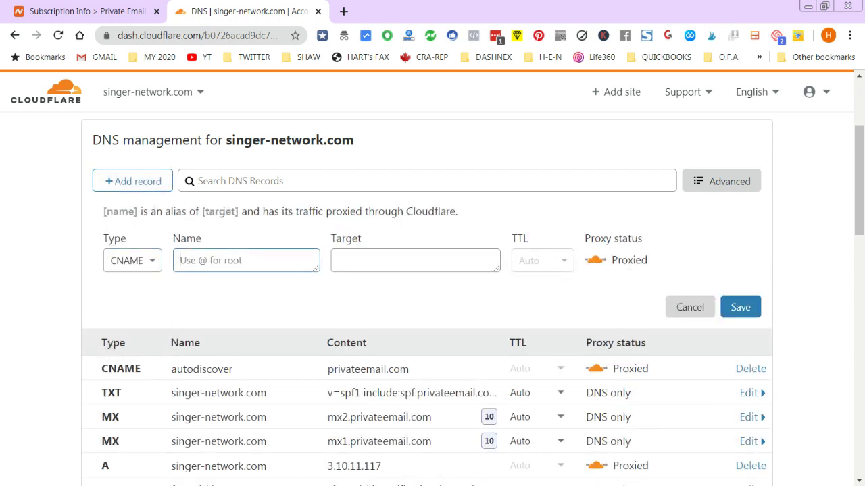
pyautogui.click(115, 11)
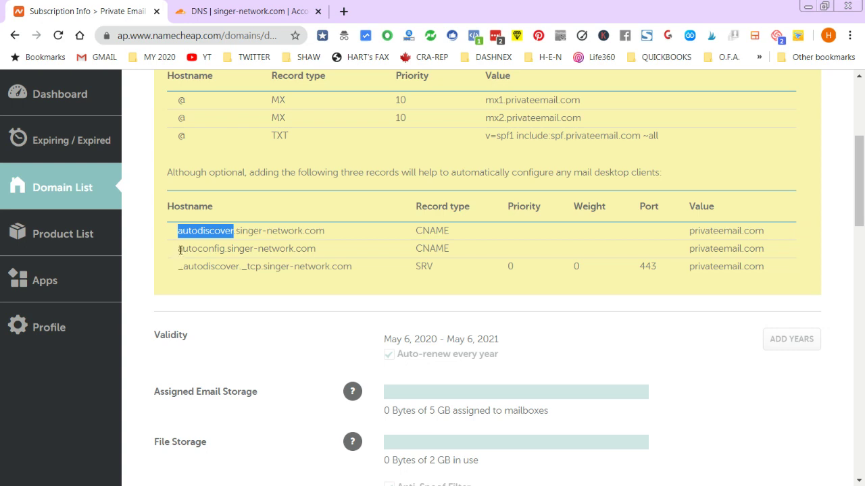
pyautogui.moveTo(178, 249); pyautogui.dragTo(315, 247)
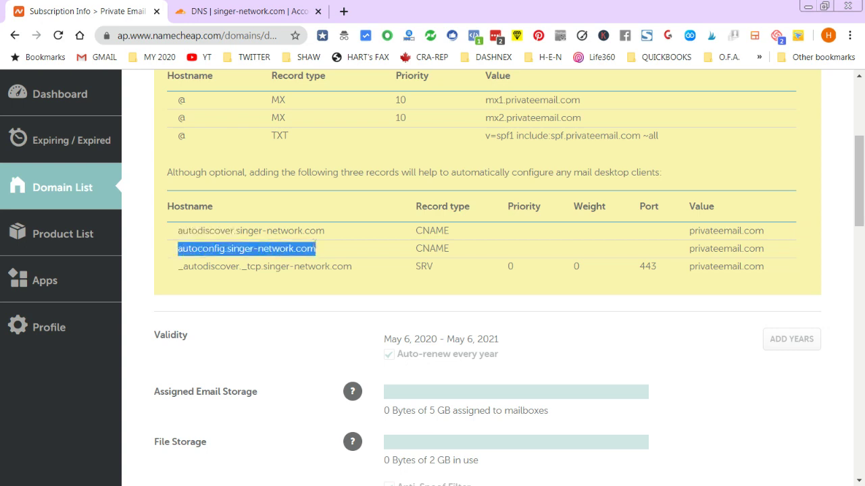
pyautogui.click(213, 12)
pyautogui.click(191, 260)
pyautogui.hotkey('ctrl', 'v')
pyautogui.click(378, 265)
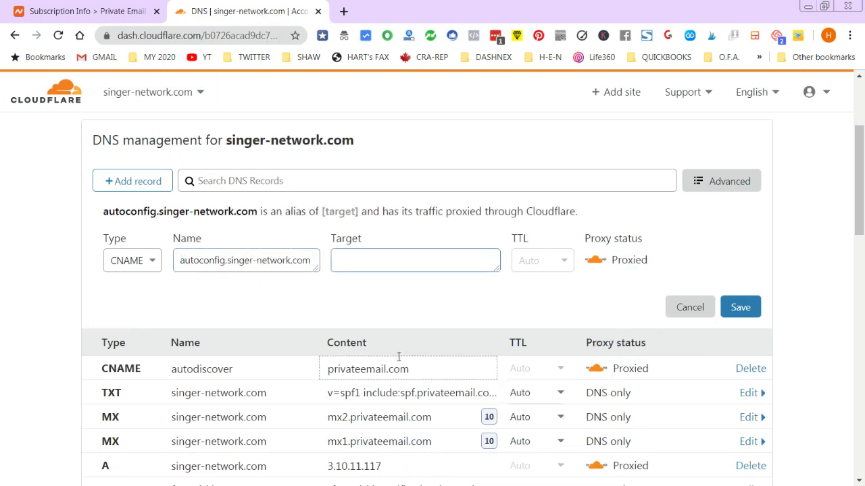
pyautogui.moveTo(329, 369); pyautogui.dragTo(412, 369)
pyautogui.hotkey('ctrl', 'c')
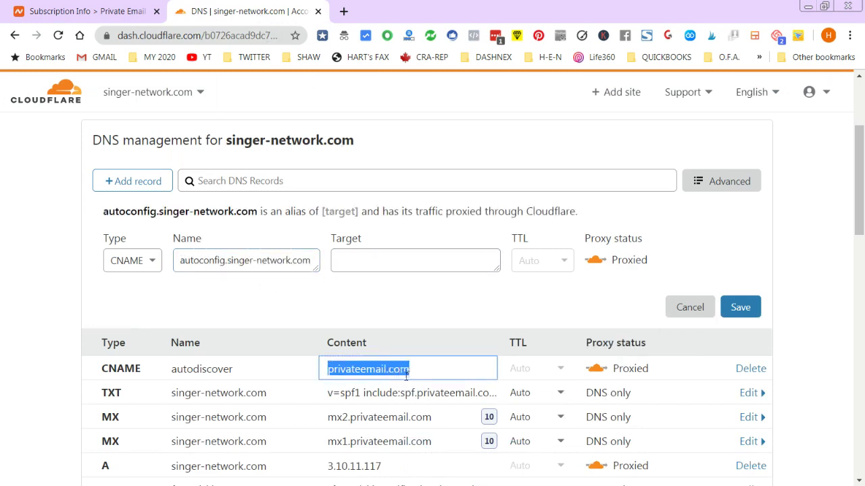
pyautogui.click(379, 260)
pyautogui.hotkey('ctrl', 'v')
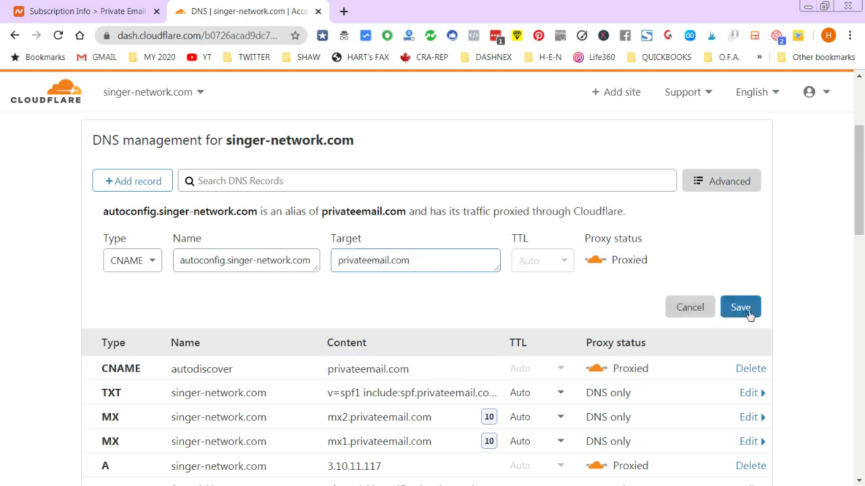
pyautogui.click(741, 308)
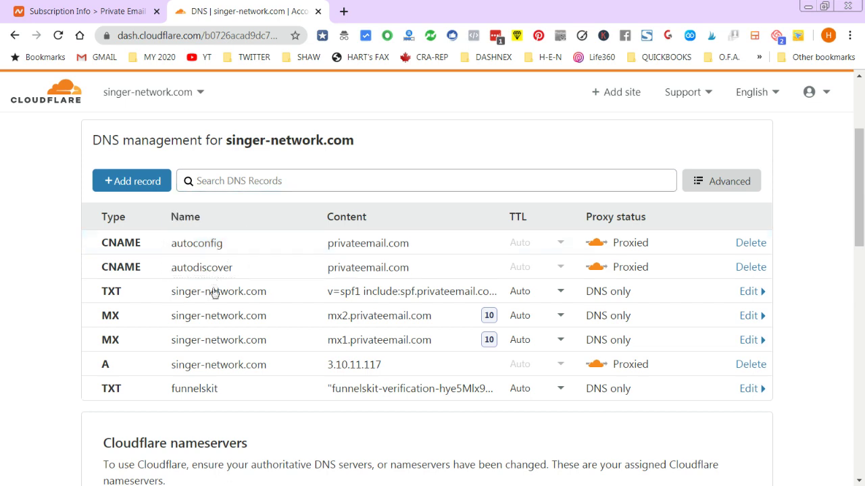
# - Scroll through the remaining required mail records on the Namecheap page
pyautogui.click(115, 7)
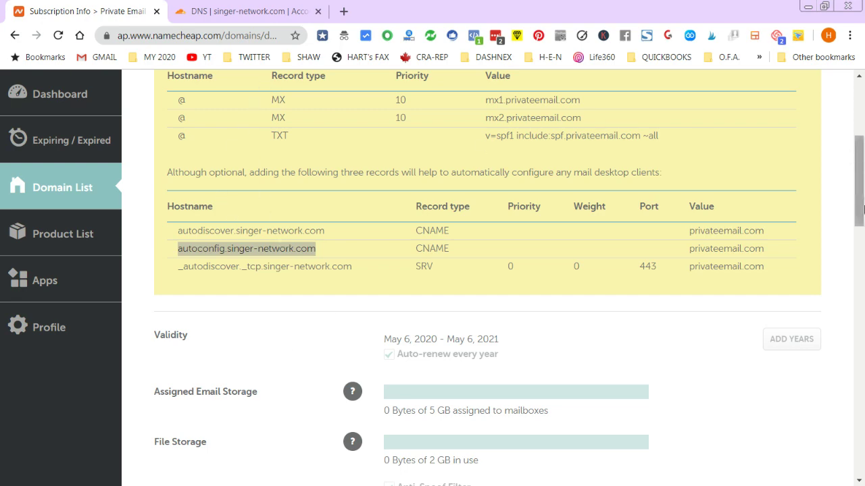
pyautogui.moveTo(861, 210); pyautogui.dragTo(861, 184)
pyautogui.moveTo(861, 194); pyautogui.dragTo(861, 197)
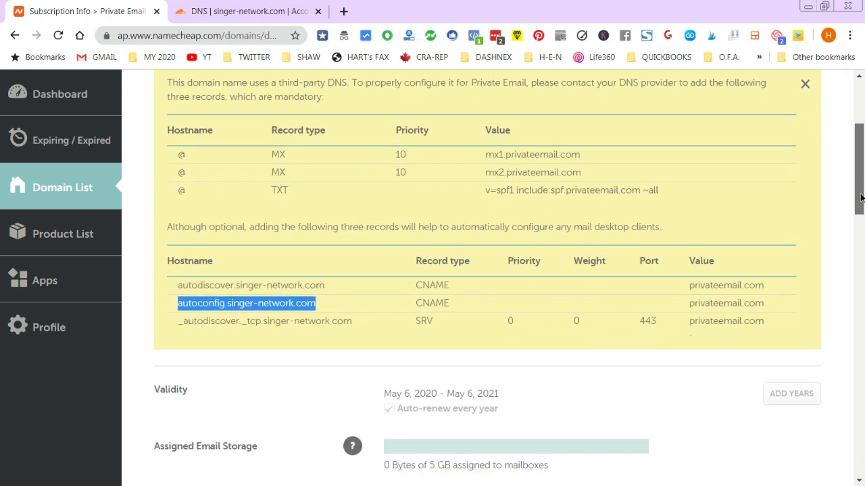
pyautogui.scroll(1, 860, 197)
pyautogui.click(230, 11)
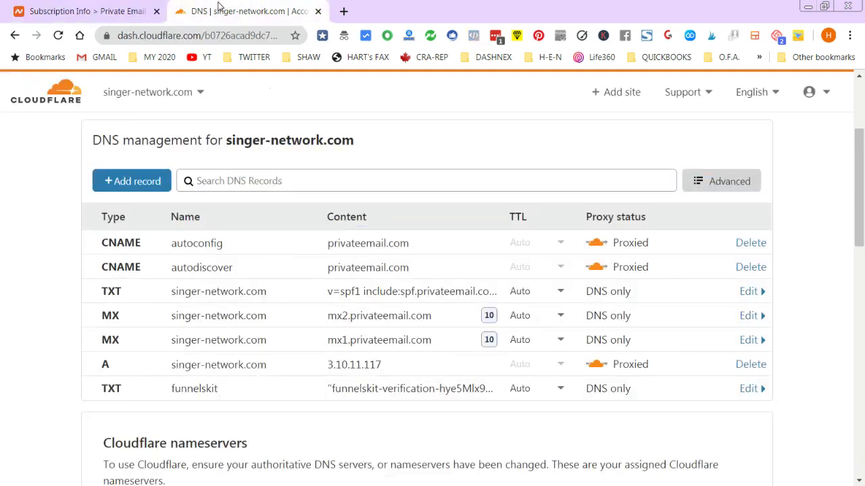
# - Add a CNAME record named mail with target privateemail.com and save it
pyautogui.click(137, 182)
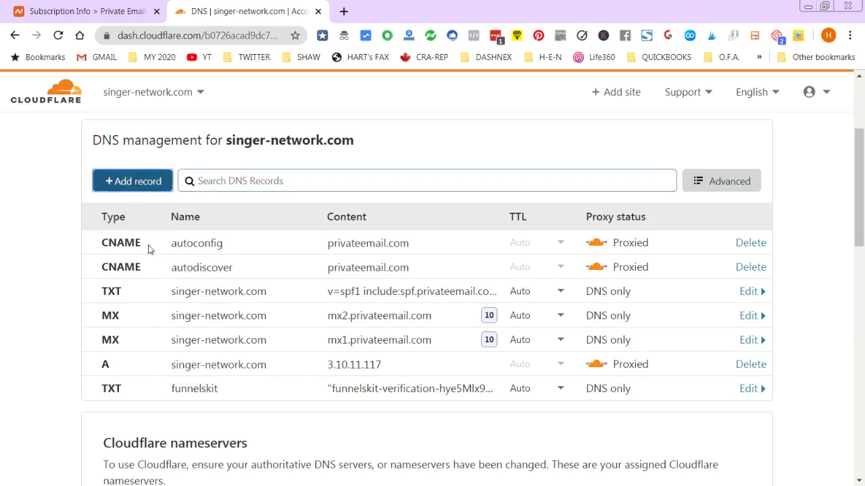
pyautogui.click(151, 260)
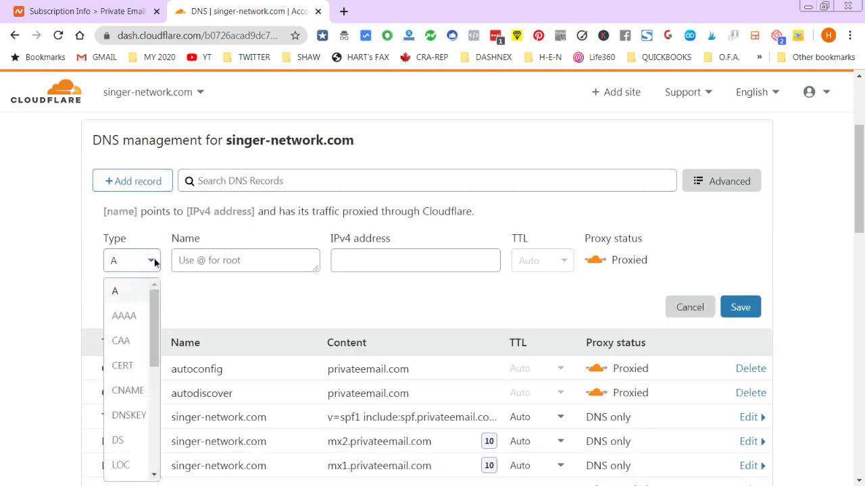
pyautogui.click(128, 390)
pyautogui.click(197, 260)
pyautogui.write('mail')
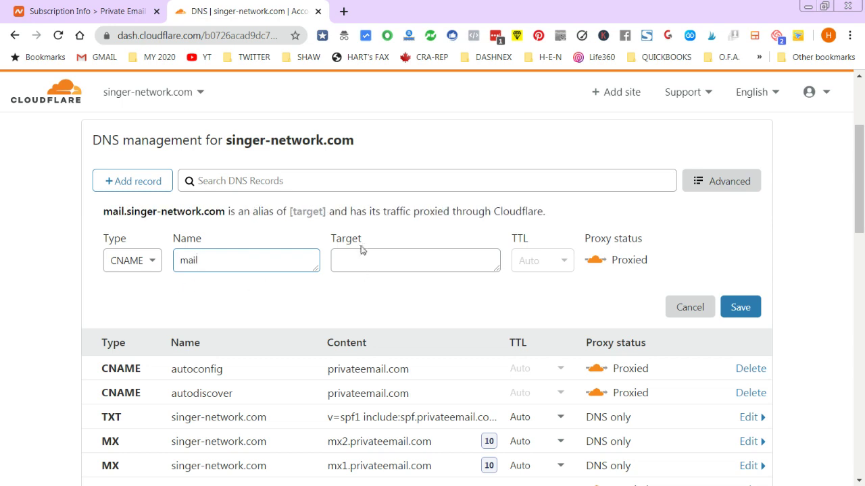
pyautogui.click(361, 254)
pyautogui.hotkey('ctrl', 'v')
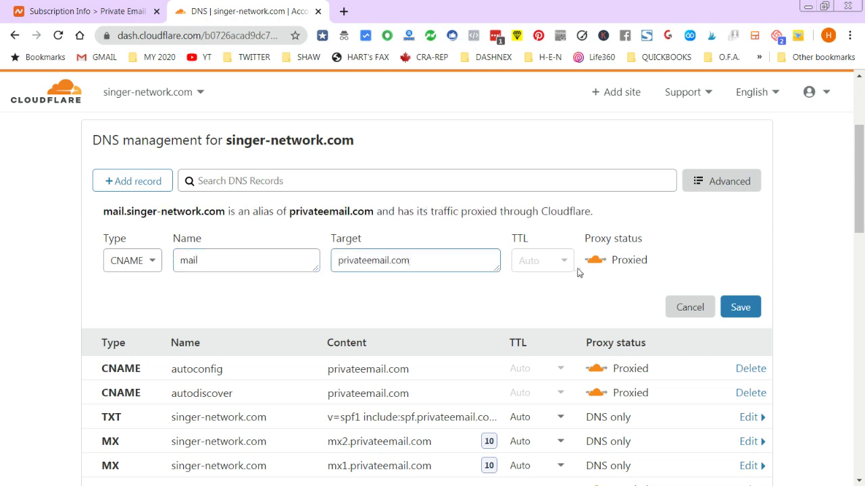
pyautogui.click(747, 308)
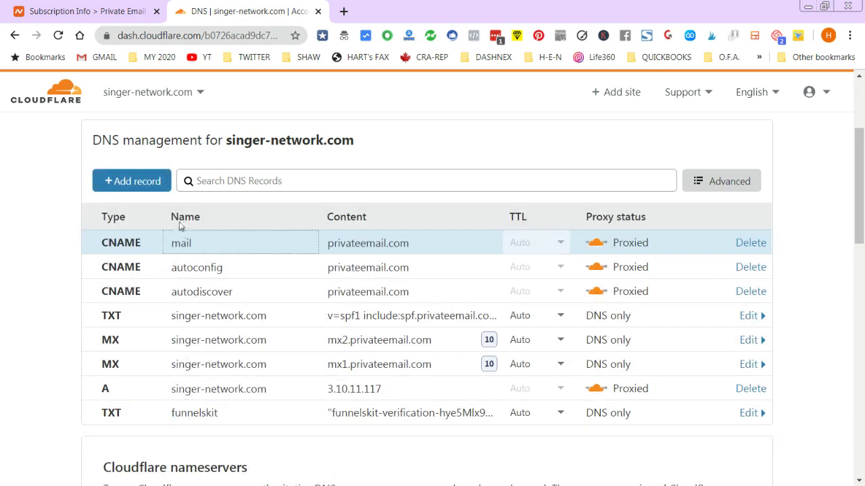
# - Start a new SRV record in Cloudflare after checking the required records on Namecheap
pyautogui.click(74, 9)
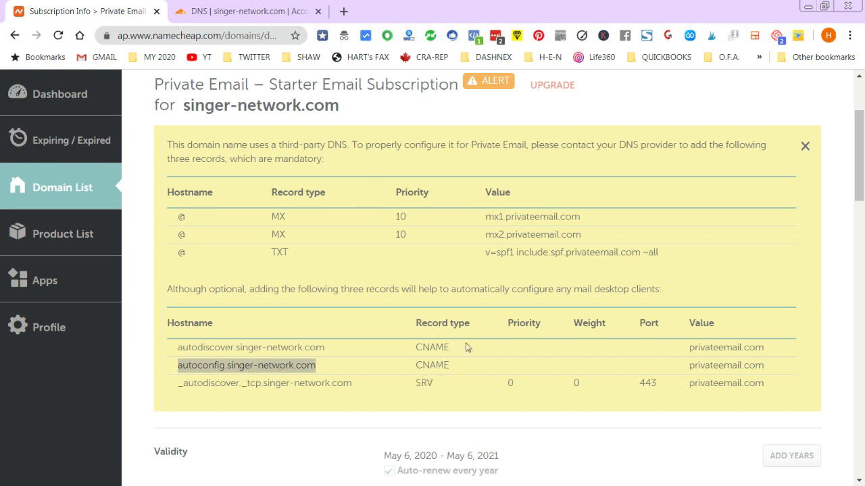
pyautogui.click(210, 19)
pyautogui.click(160, 188)
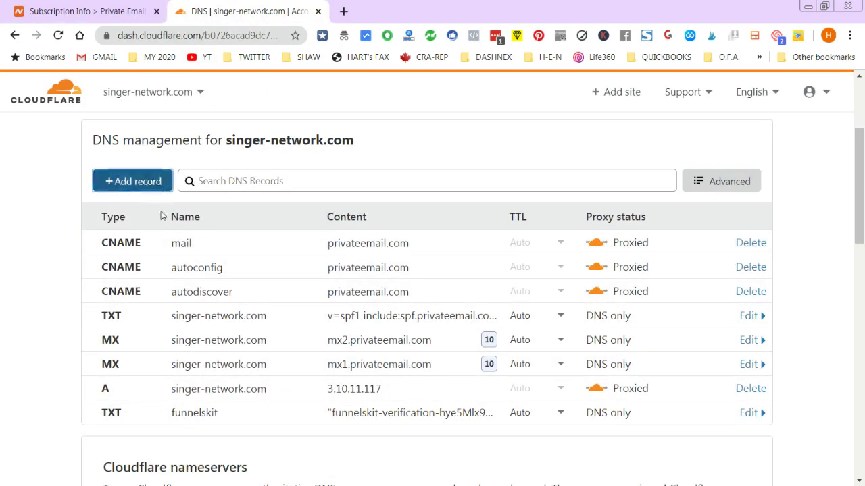
pyautogui.click(145, 260)
pyautogui.moveTo(156, 311); pyautogui.dragTo(156, 419)
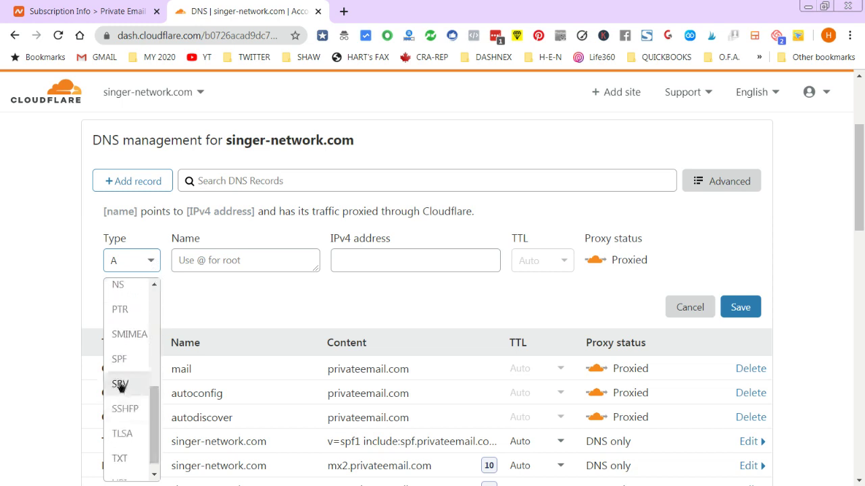
pyautogui.click(120, 385)
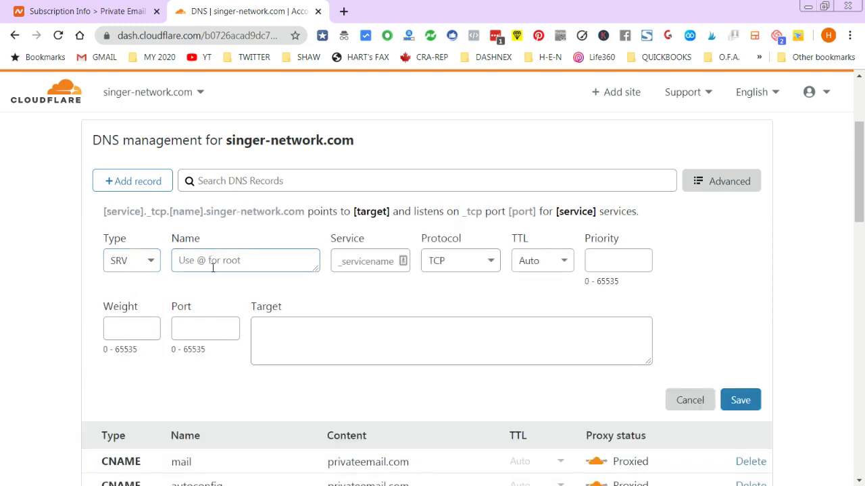
# - Set the SRV name to @, service to _autodiscover and protocol to TCP
pyautogui.click(128, 10)
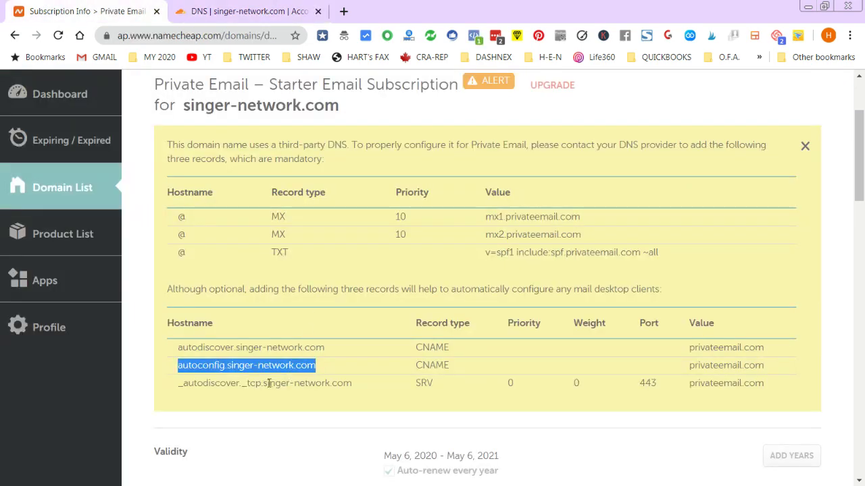
pyautogui.click(230, 9)
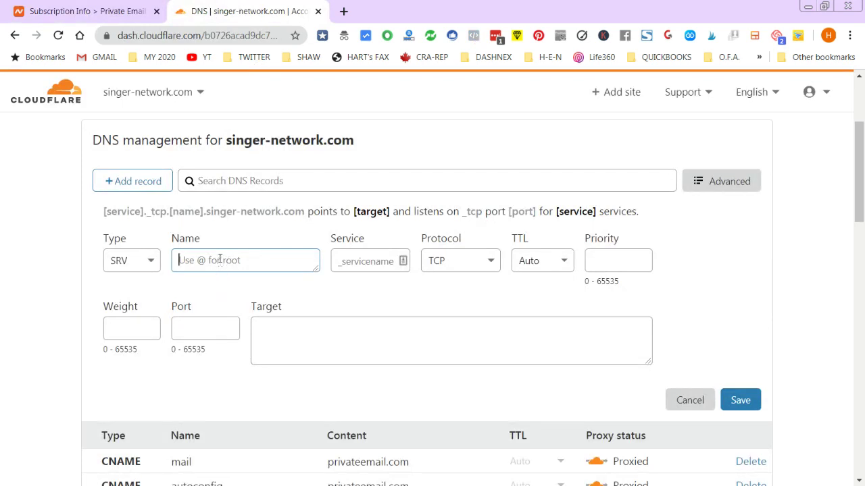
pyautogui.write('@')
pyautogui.click(373, 261)
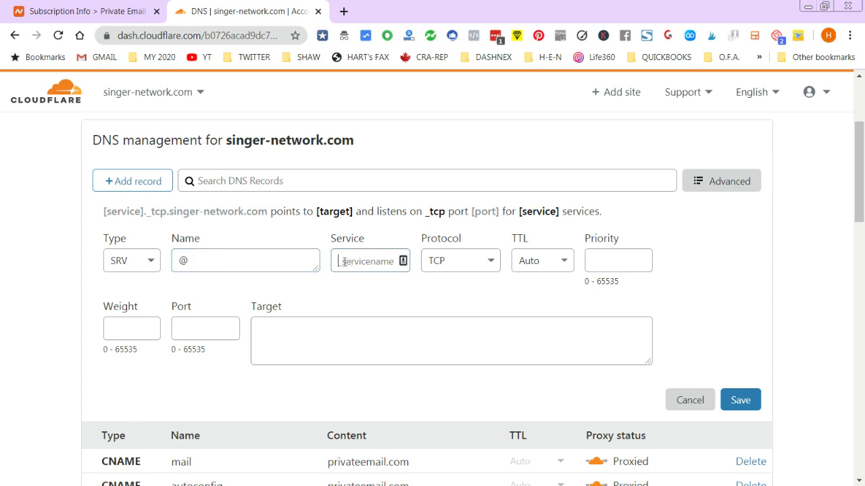
pyautogui.click(74, 11)
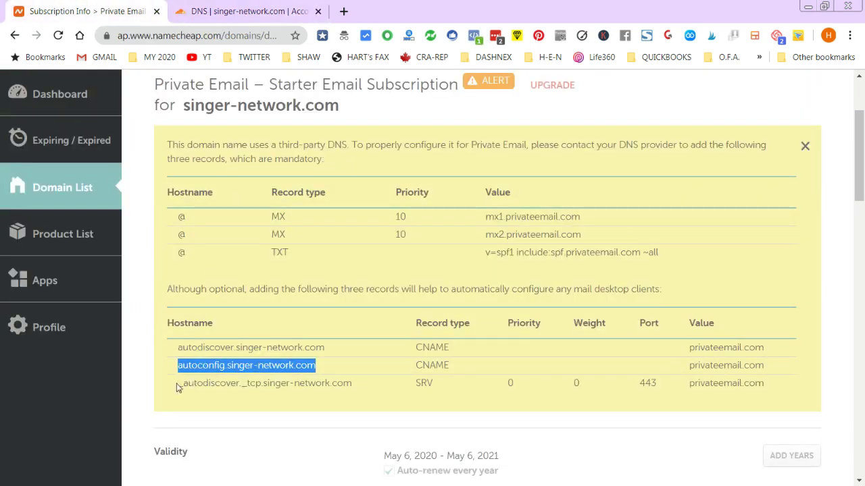
pyautogui.moveTo(180, 386); pyautogui.dragTo(239, 384)
pyautogui.hotkey('ctrl', 'c')
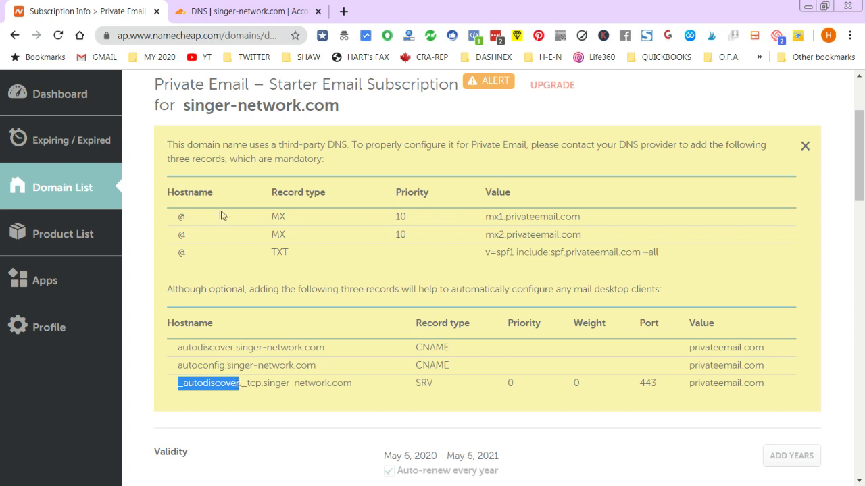
pyautogui.click(174, 9)
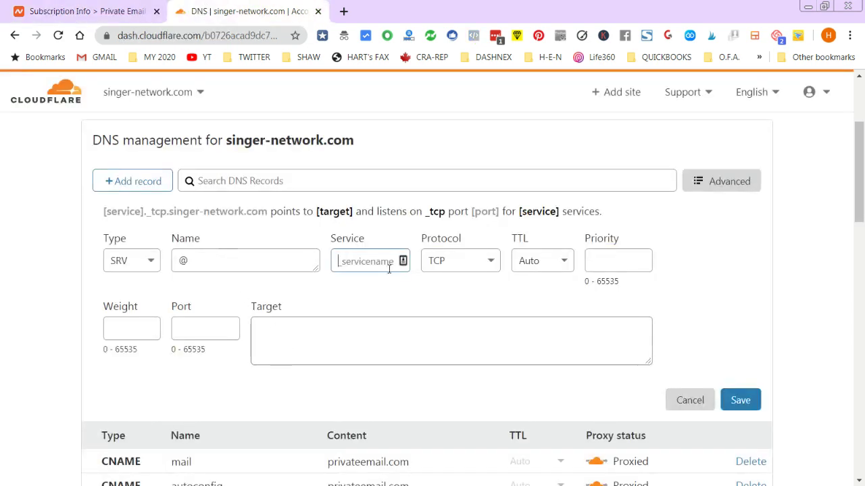
pyautogui.hotkey('ctrl', 'v')
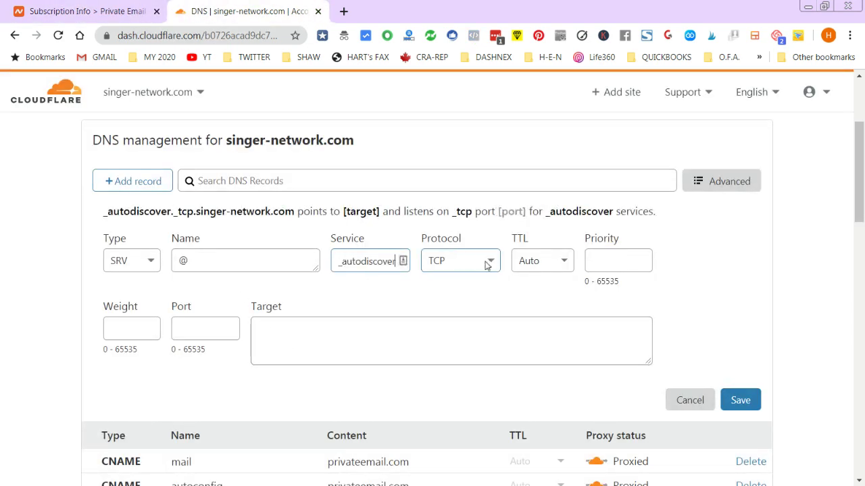
pyautogui.click(101, 10)
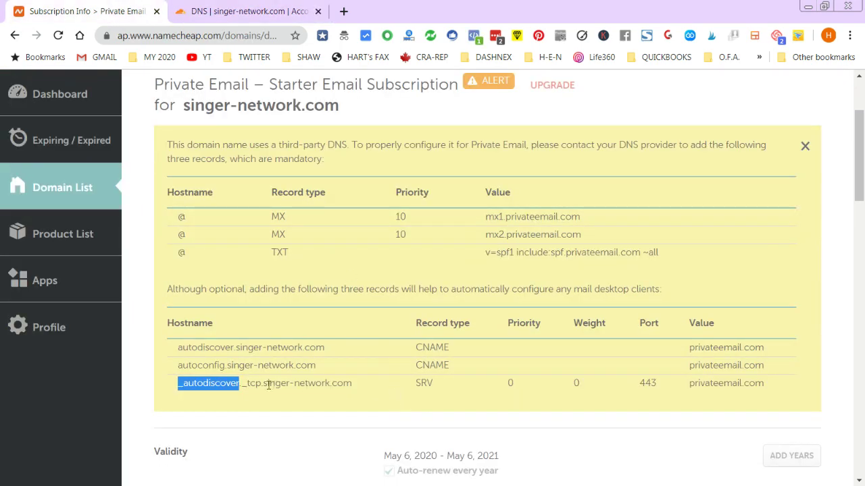
pyautogui.click(226, 9)
pyautogui.click(491, 262)
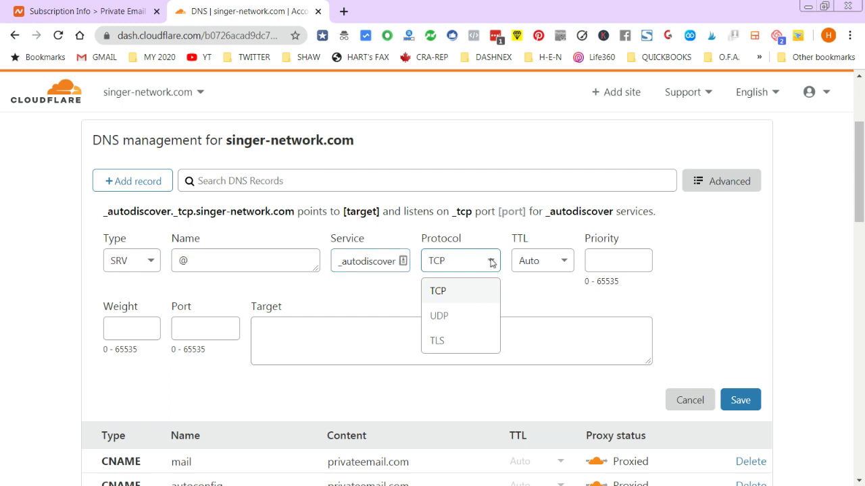
pyautogui.click(444, 292)
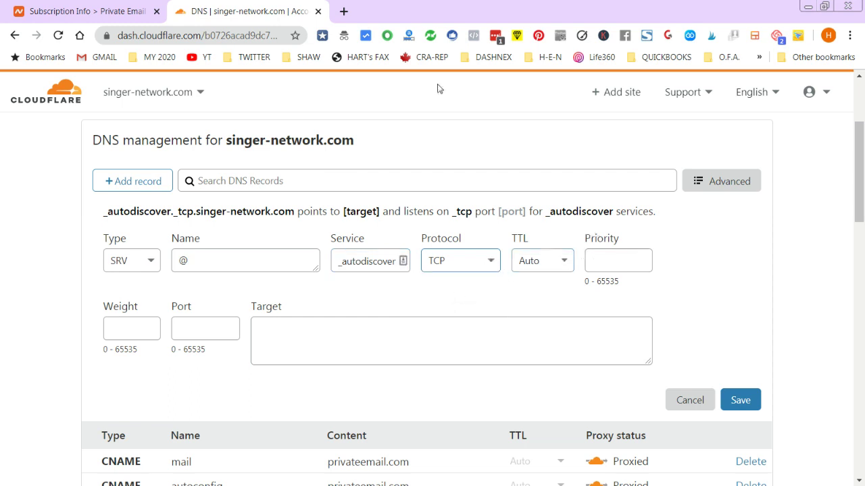
# - Enter SRV priority 0, weight 0 and port 443, matching the Namecheap table
pyautogui.click(58, 8)
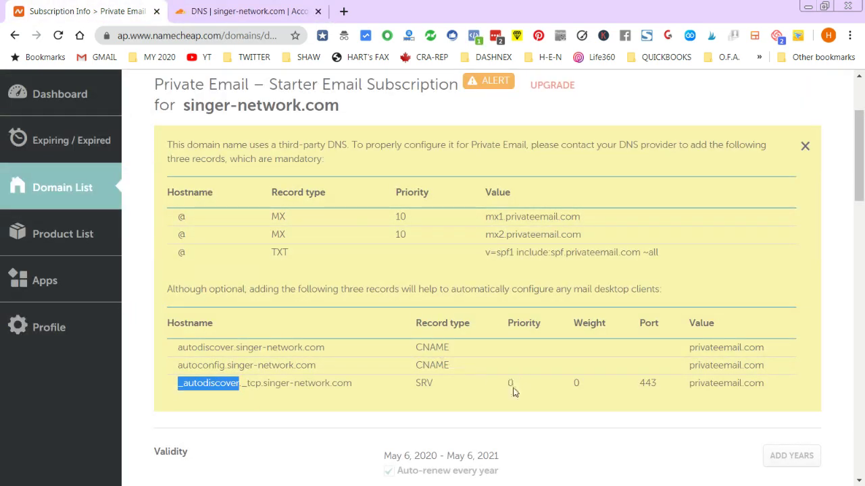
pyautogui.click(253, 9)
pyautogui.click(610, 262)
pyautogui.write('0')
pyautogui.click(132, 328)
pyautogui.click(77, 9)
pyautogui.click(243, 11)
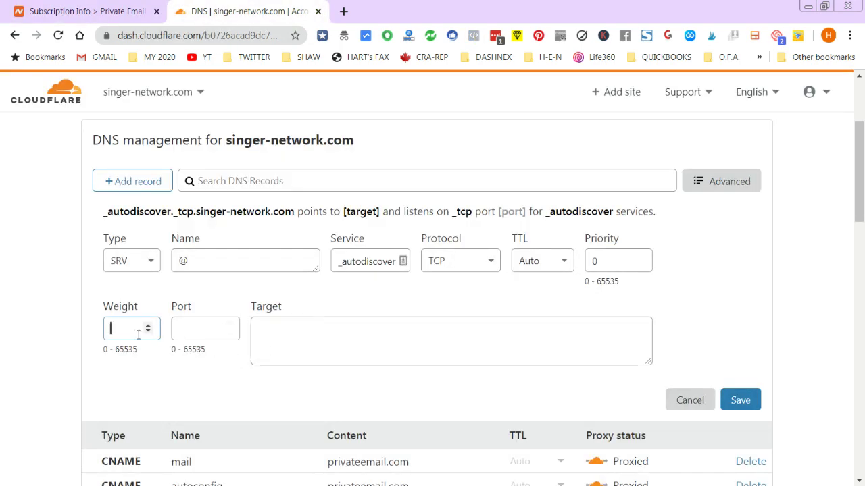
pyautogui.click(222, 329)
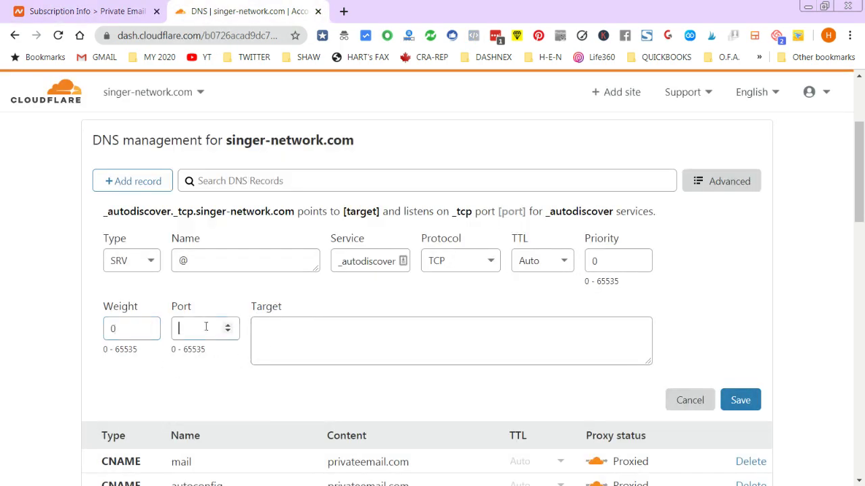
pyautogui.click(78, 9)
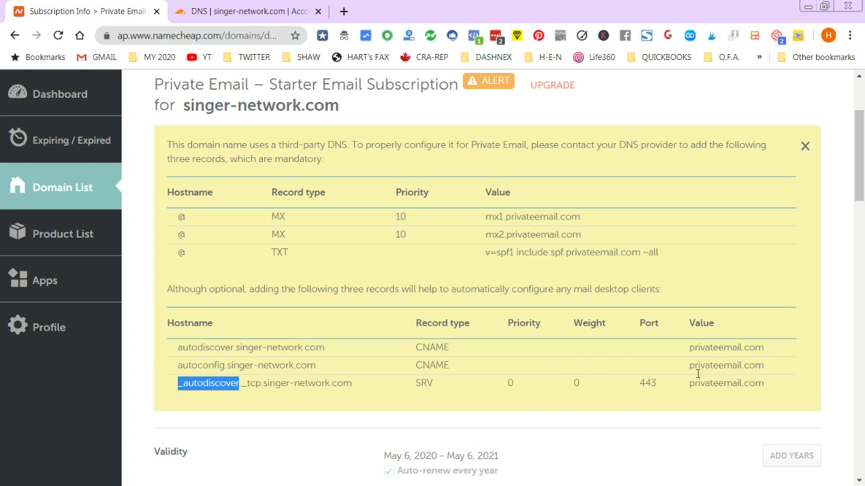
pyautogui.click(243, 11)
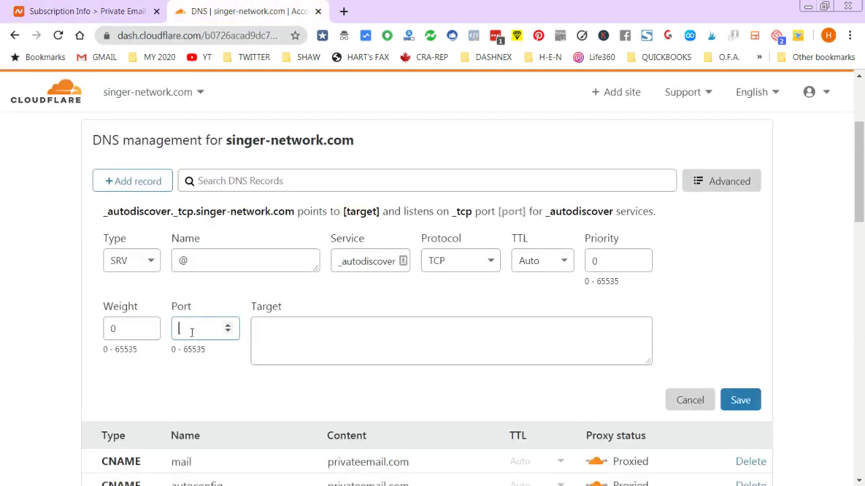
pyautogui.write('443')
# - Paste privateemail.com from Namecheap as the SRV target and save the record
pyautogui.click(343, 358)
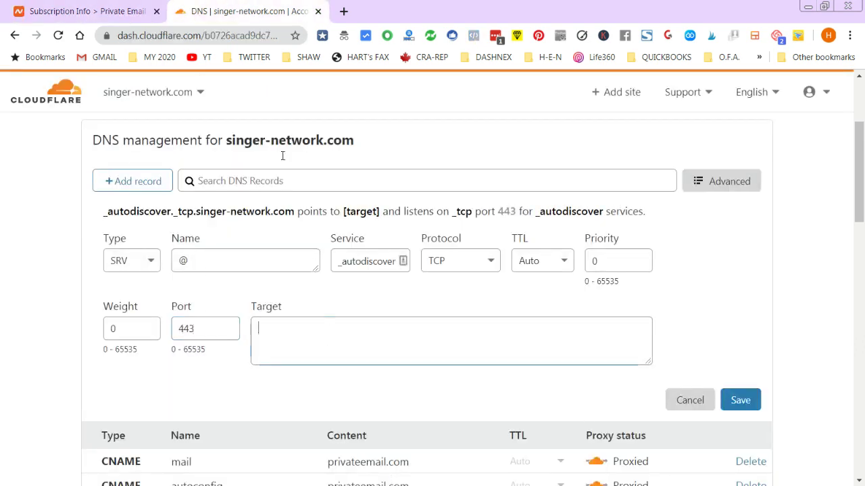
pyautogui.click(44, 6)
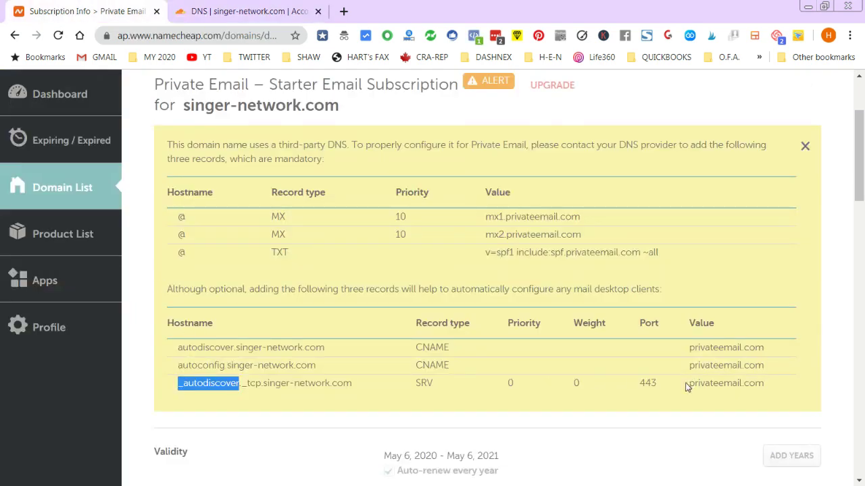
pyautogui.moveTo(690, 383); pyautogui.dragTo(755, 396)
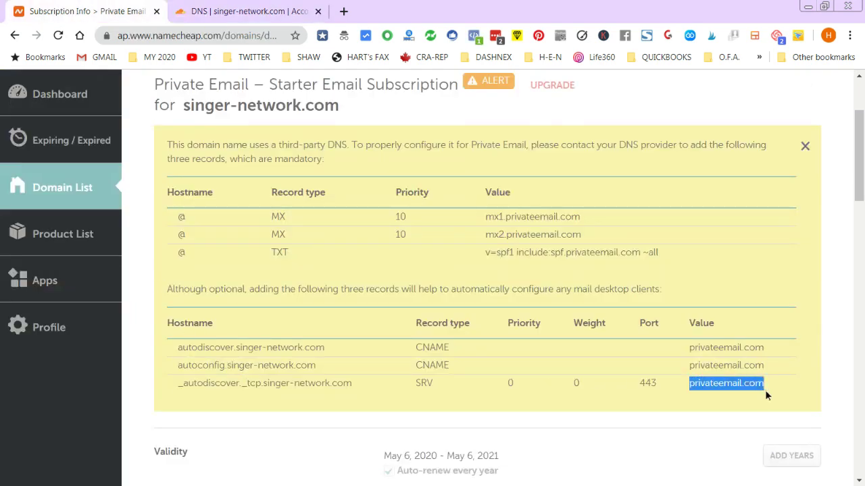
pyautogui.click(229, 9)
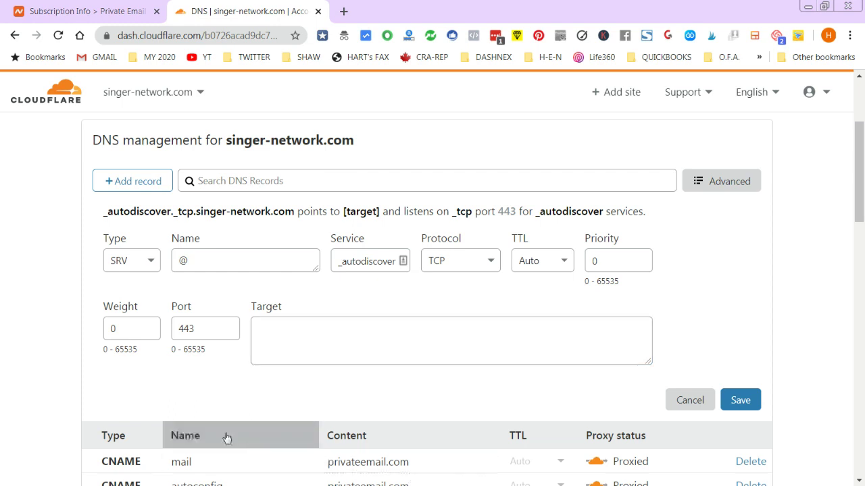
pyautogui.click(284, 351)
pyautogui.write('privateemail.com')
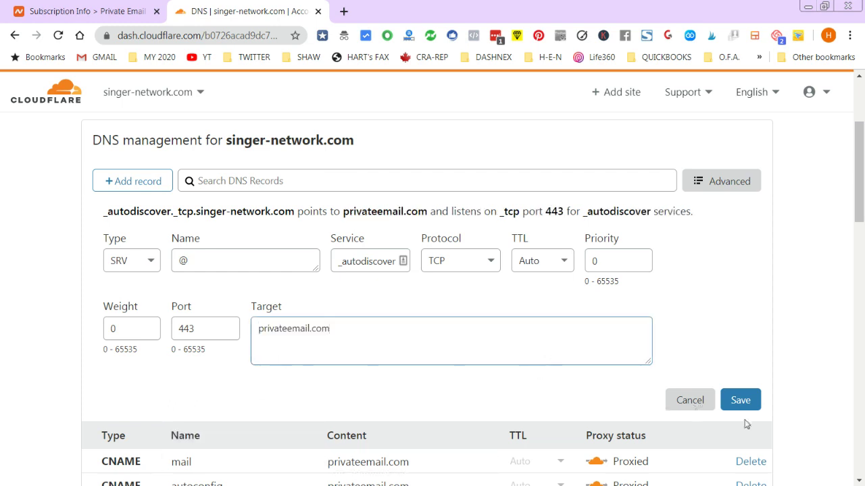
pyautogui.click(736, 401)
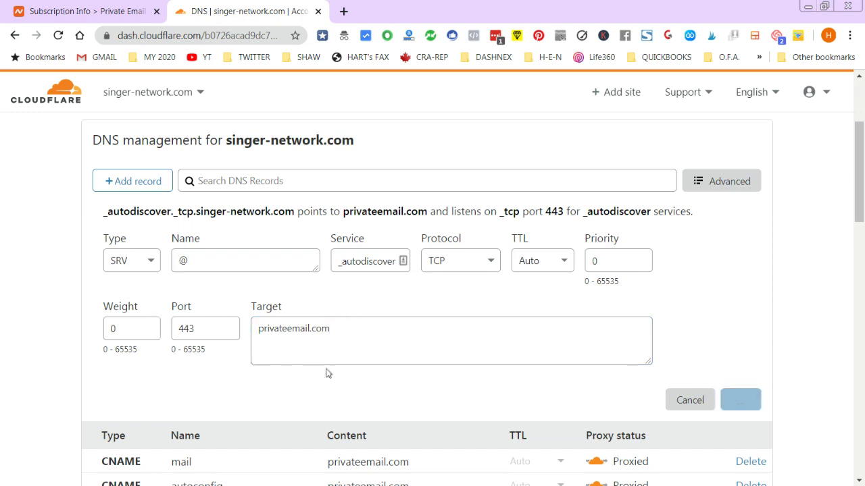
# - Confirm the _autodiscover._tcp SRV record in the DNS table, then open the websites list
pyautogui.scroll(-1, 343, 451)
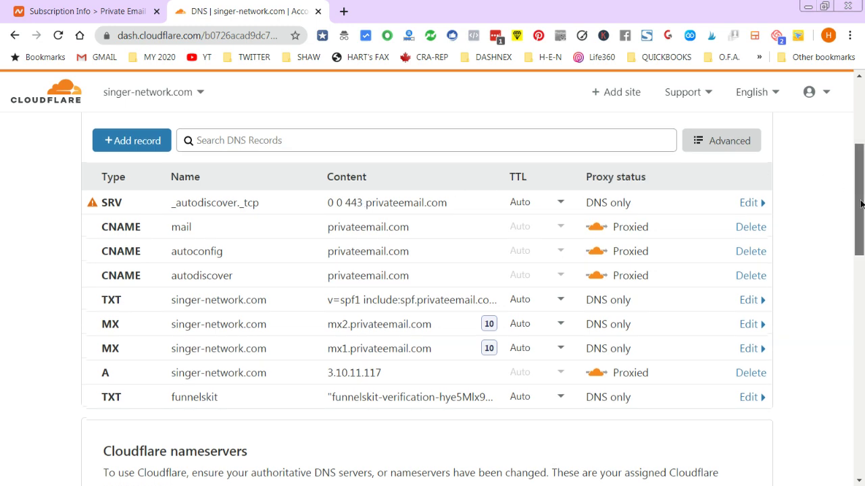
pyautogui.scroll(2, 862, 204)
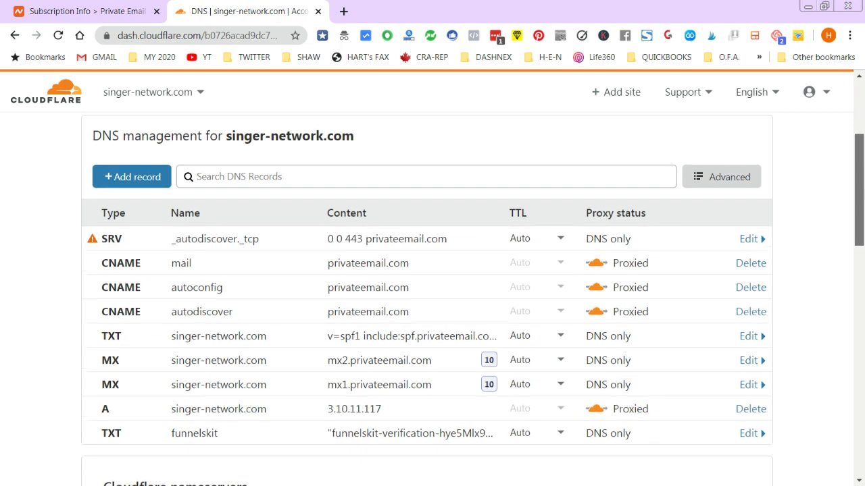
pyautogui.click(202, 92)
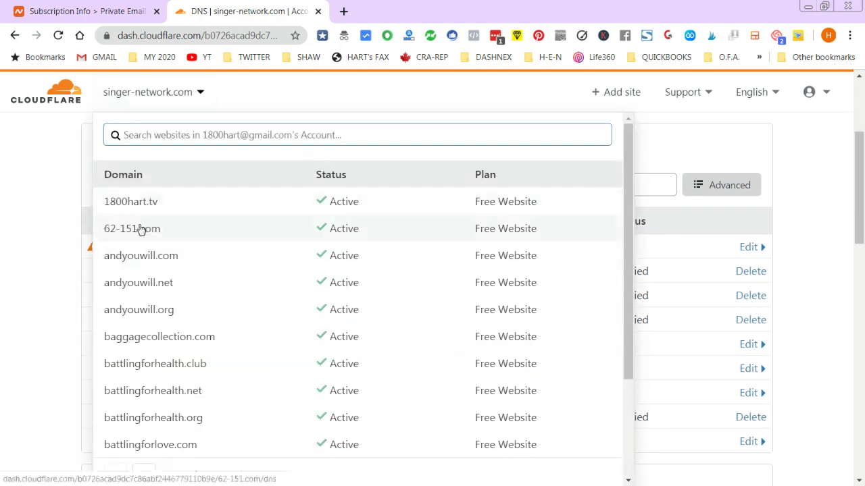
# - Open 62-151.com's SRV record settings and select its target value for comparison
pyautogui.click(139, 227)
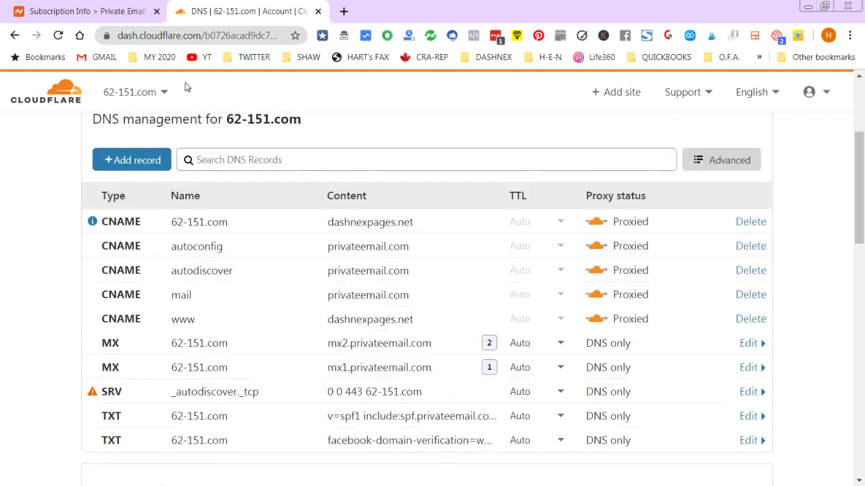
pyautogui.scroll(-1, 210, 245)
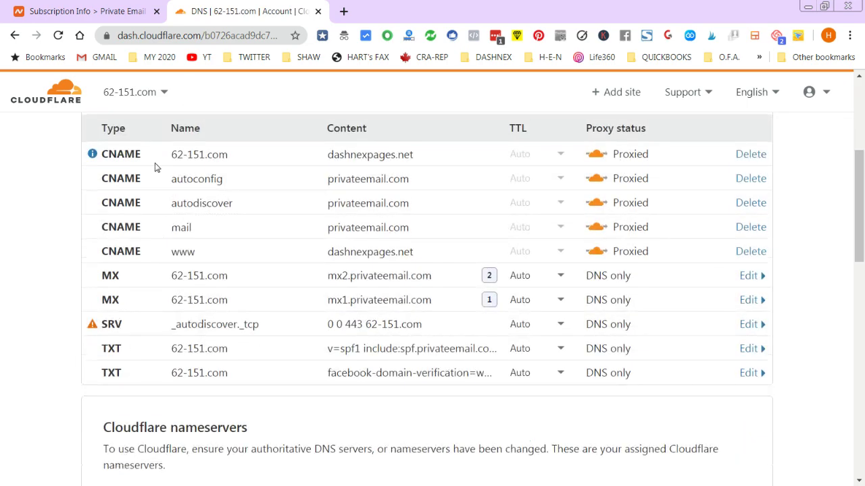
pyautogui.click(760, 327)
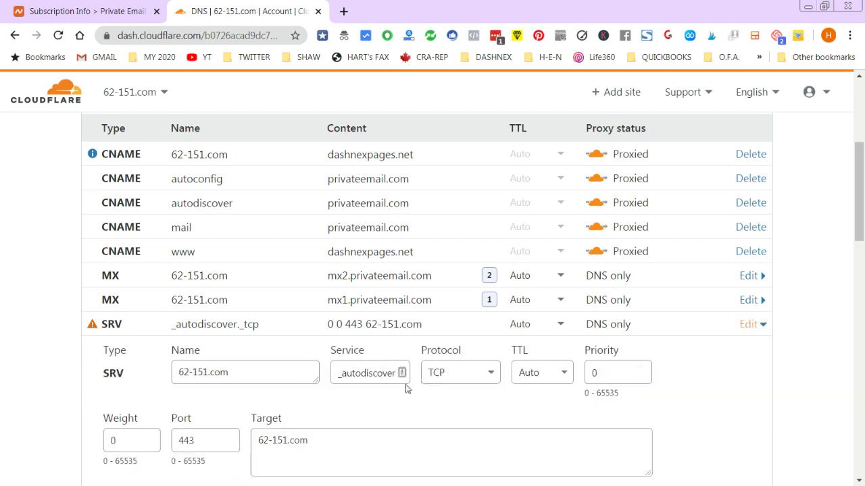
pyautogui.scroll(-1, 279, 380)
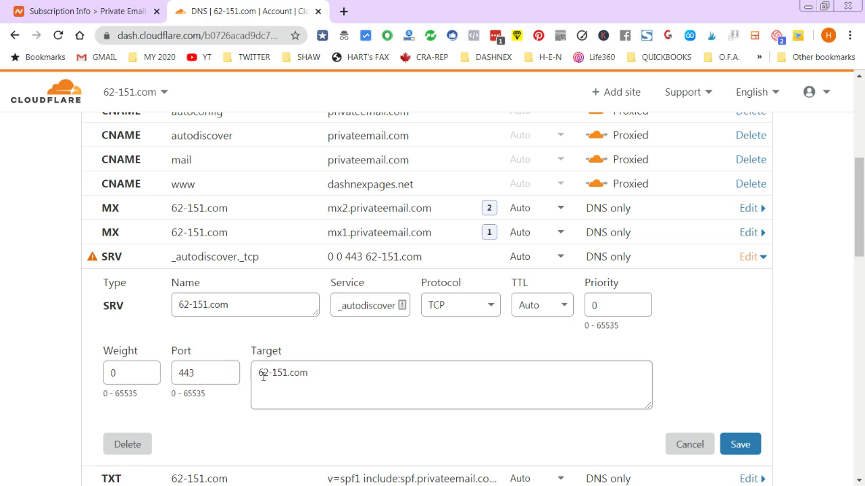
pyautogui.moveTo(259, 372); pyautogui.dragTo(331, 372)
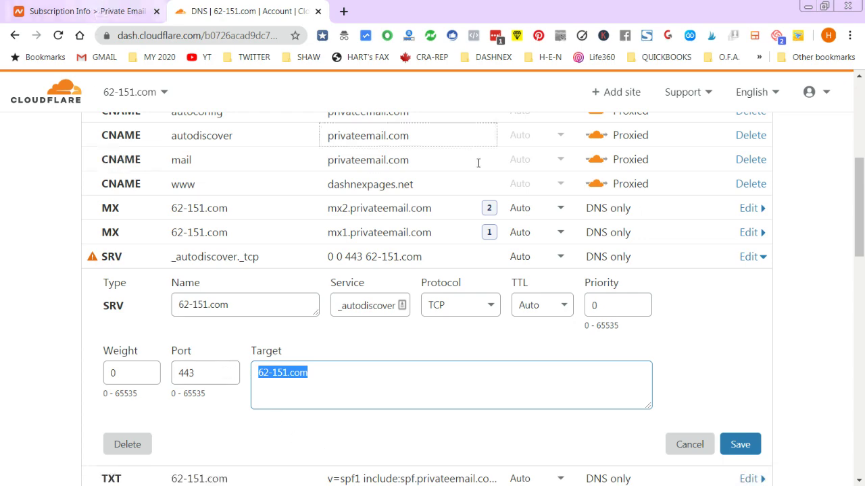
pyautogui.scroll(3, 324, 199)
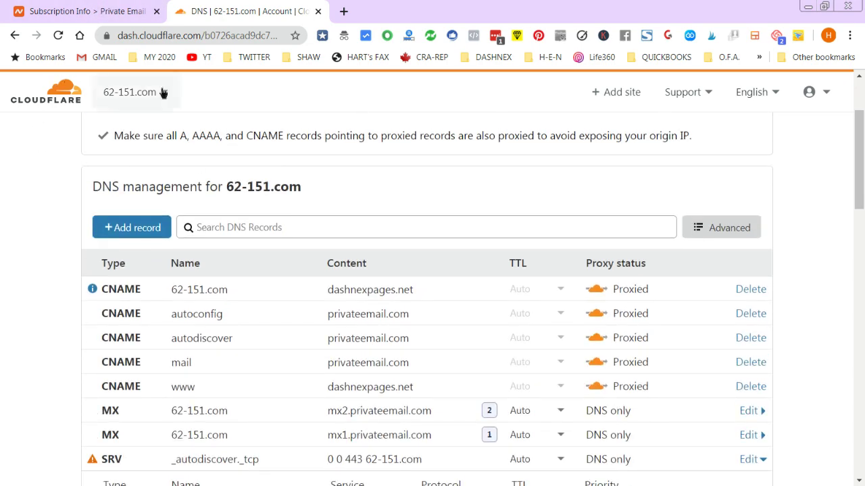
# - Search the websites list for singer-network and return to its DNS records
pyautogui.click(164, 92)
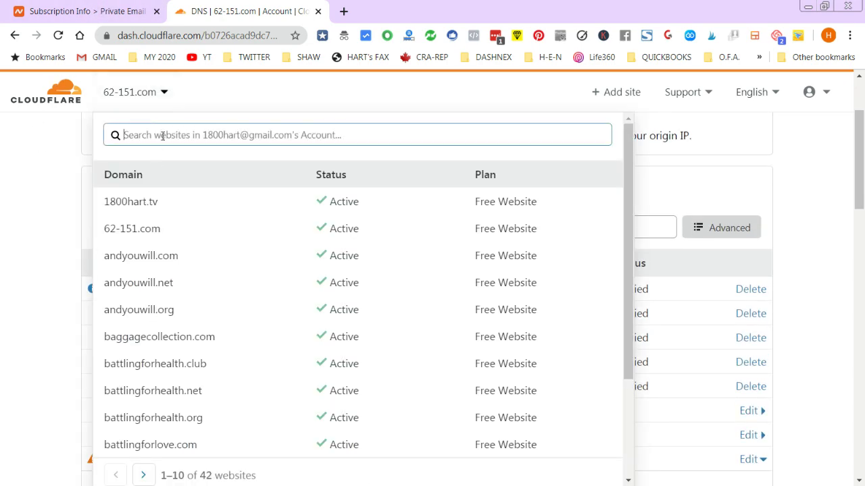
pyautogui.write('sin')
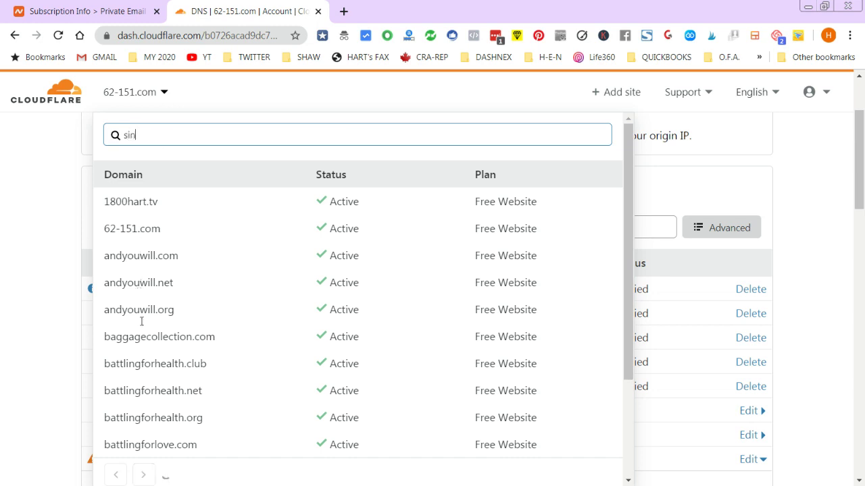
pyautogui.write('ger-network')
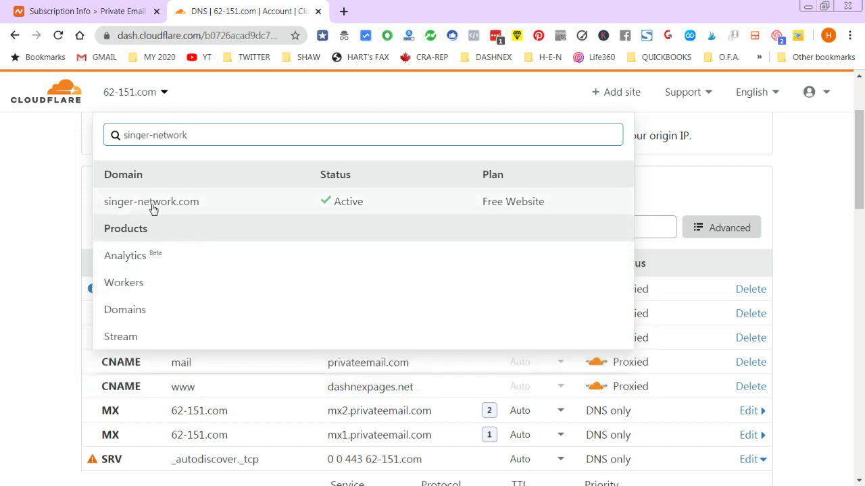
pyautogui.click(153, 202)
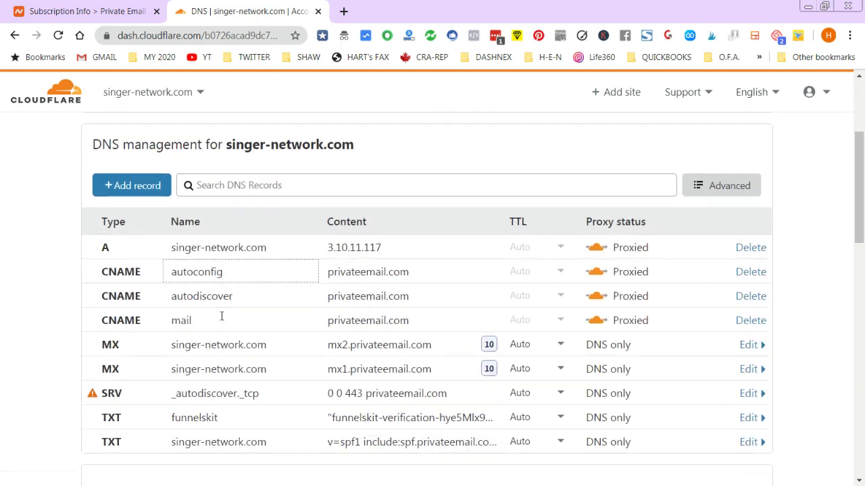
# - Replace the SRV record's privateemail.com target with singer-network.com and save it
pyautogui.click(748, 394)
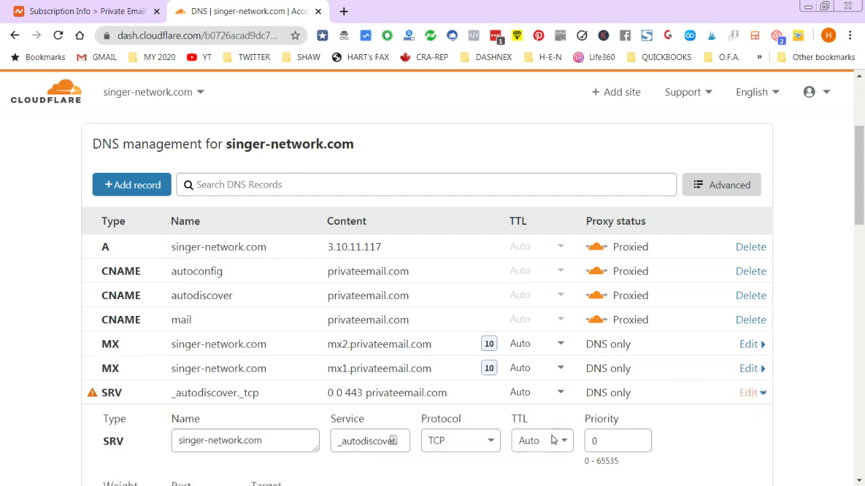
pyautogui.scroll(-2, 514, 406)
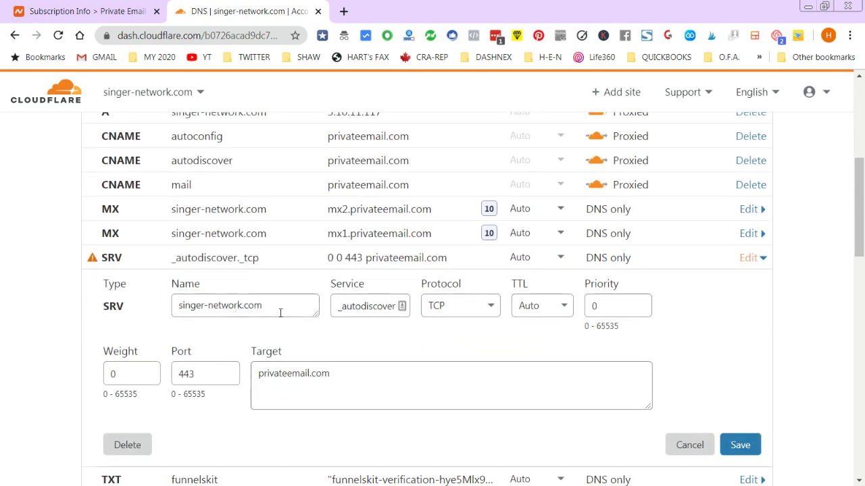
pyautogui.moveTo(280, 312); pyautogui.dragTo(133, 307)
pyautogui.hotkey('ctrl', 'c')
pyautogui.moveTo(364, 372); pyautogui.dragTo(149, 356)
pyautogui.hotkey('ctrl', 'v')
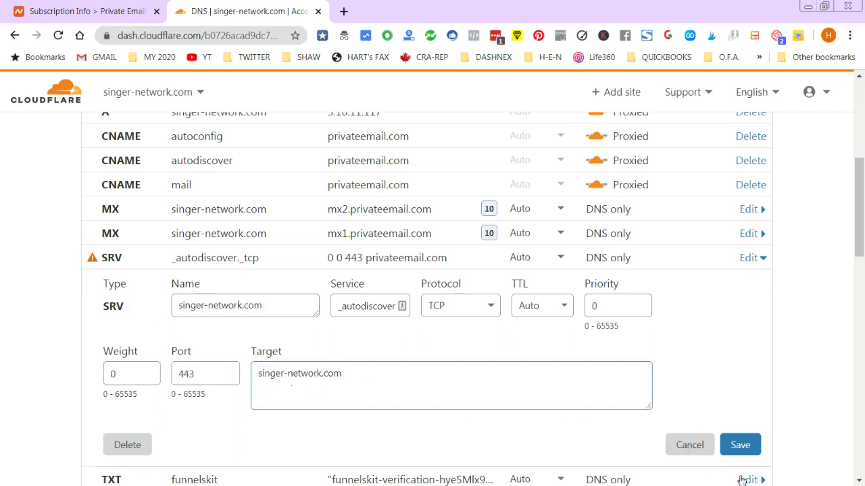
pyautogui.click(742, 446)
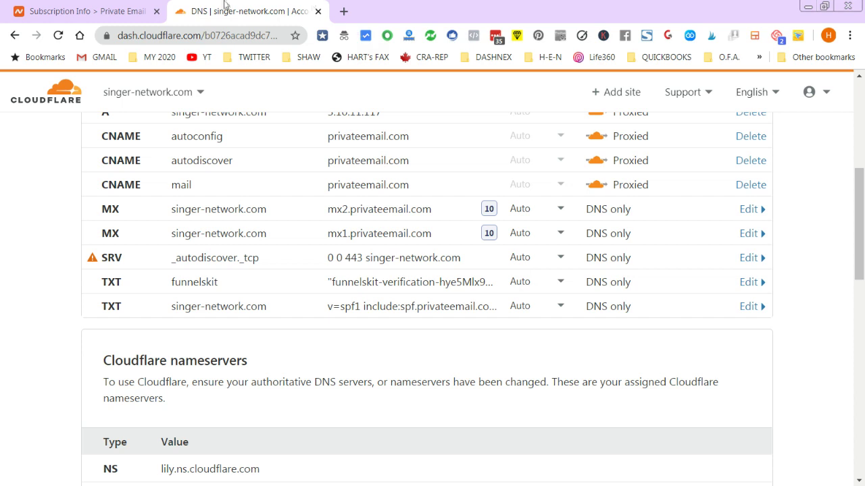
pyautogui.click(88, 11)
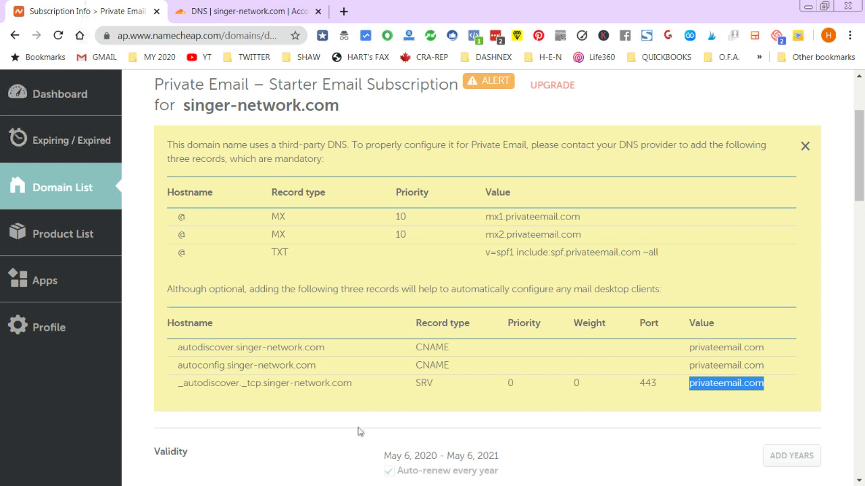
# - Reload and scroll the singer-network.com Private Email page, then bring Gmail's window into view
pyautogui.click(58, 35)
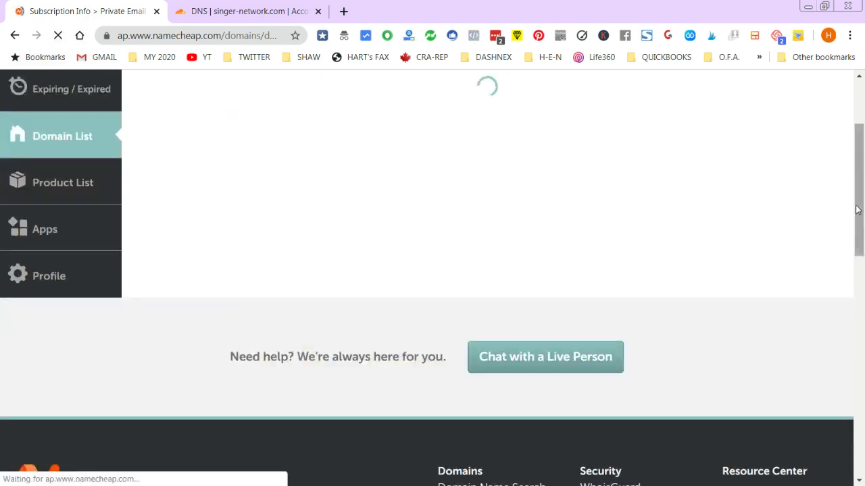
pyautogui.moveTo(851, 212); pyautogui.dragTo(840, 286)
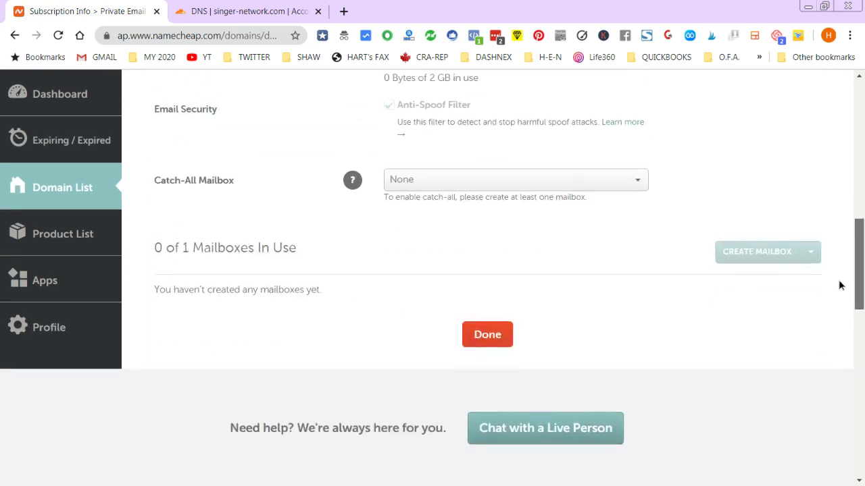
pyautogui.scroll(10, 839, 285)
pyautogui.click(832, 127)
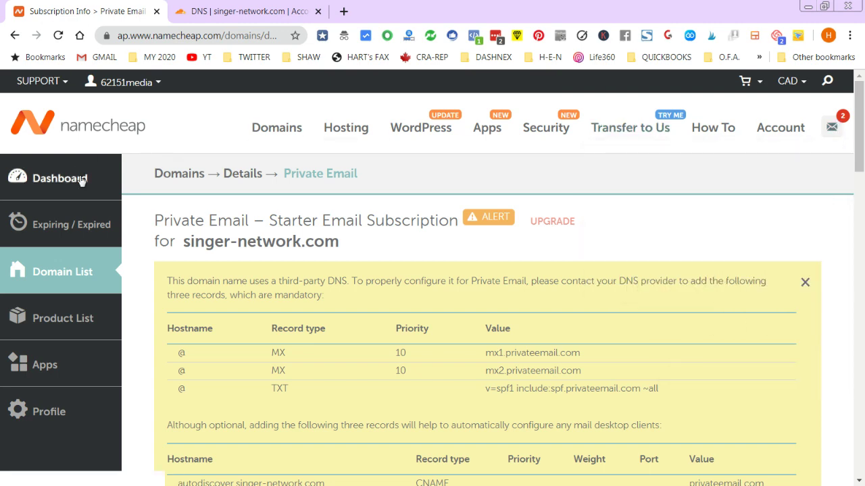
pyautogui.moveTo(852, 166); pyautogui.dragTo(848, 280)
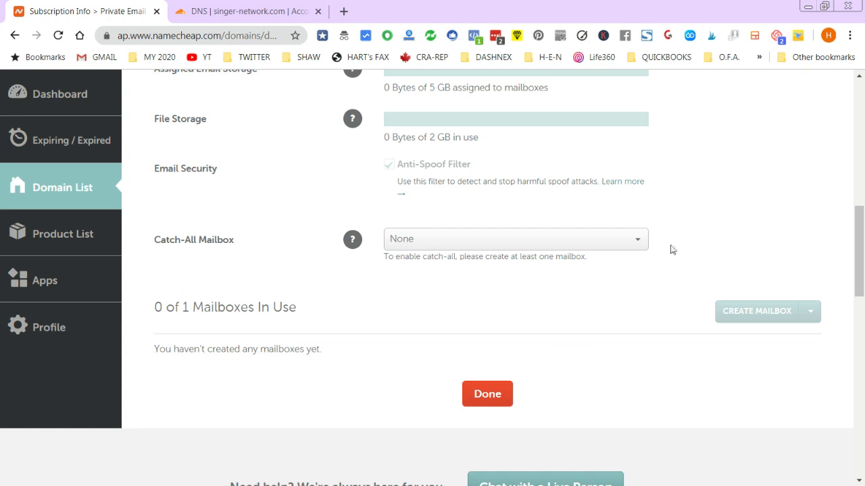
pyautogui.moveTo(853, 251); pyautogui.dragTo(856, 157)
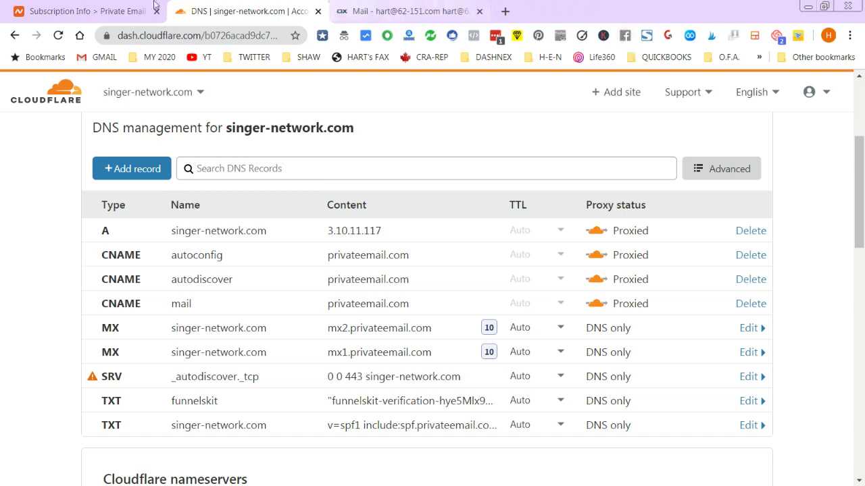
pyautogui.click(47, 7)
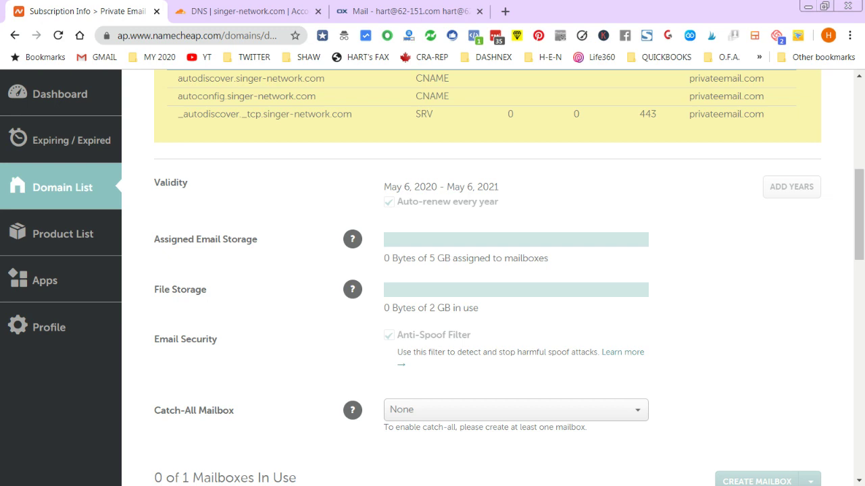
pyautogui.moveTo(0, 67); pyautogui.dragTo(275, 72)
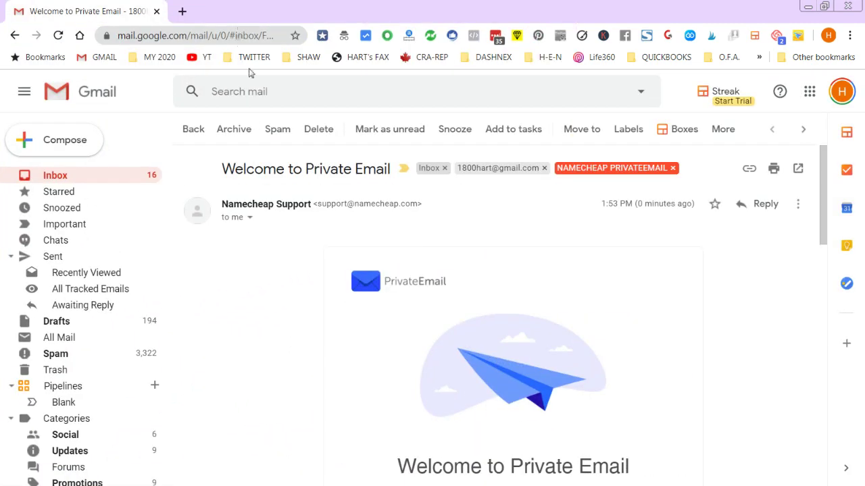
# - Scroll through the next-steps section of the Welcome to Private Email message
pyautogui.moveTo(821, 183); pyautogui.dragTo(777, 313)
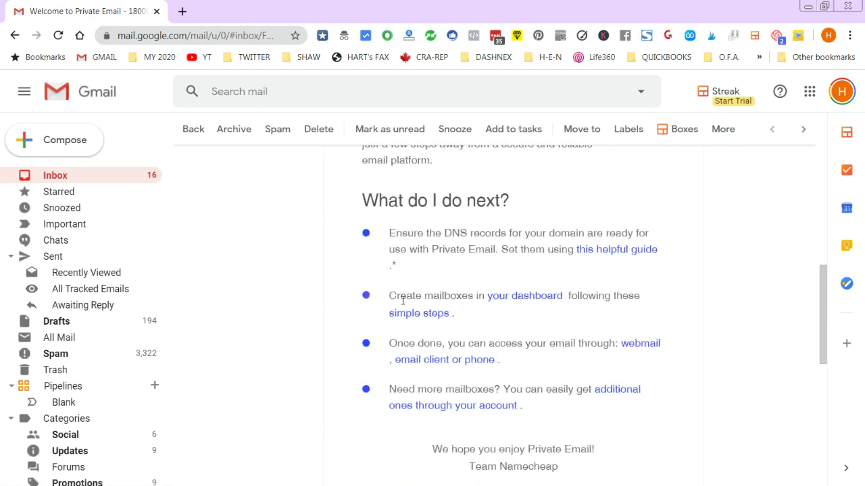
pyautogui.moveTo(821, 311); pyautogui.dragTo(836, 244)
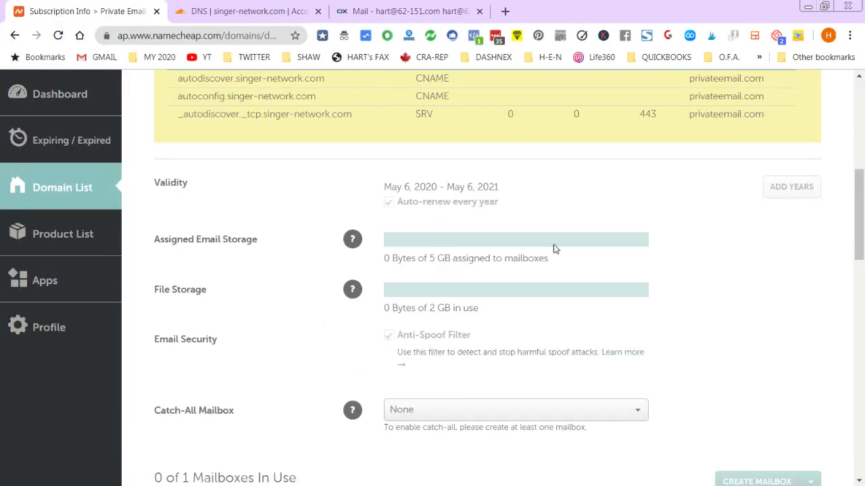
pyautogui.click(862, 269)
pyautogui.moveTo(862, 269); pyautogui.dragTo(858, 283)
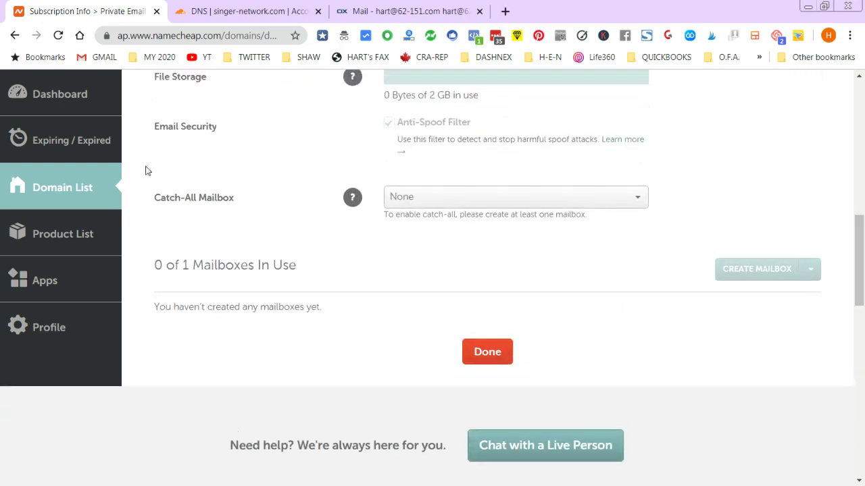
pyautogui.click(58, 35)
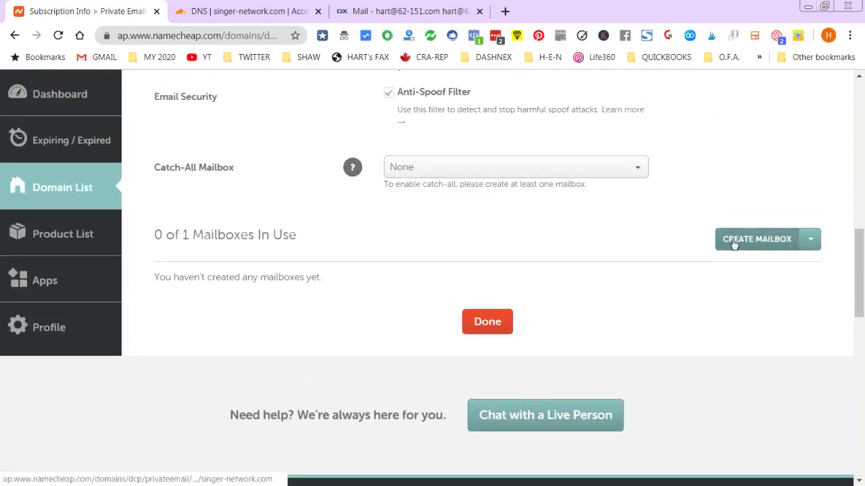
pyautogui.click(720, 242)
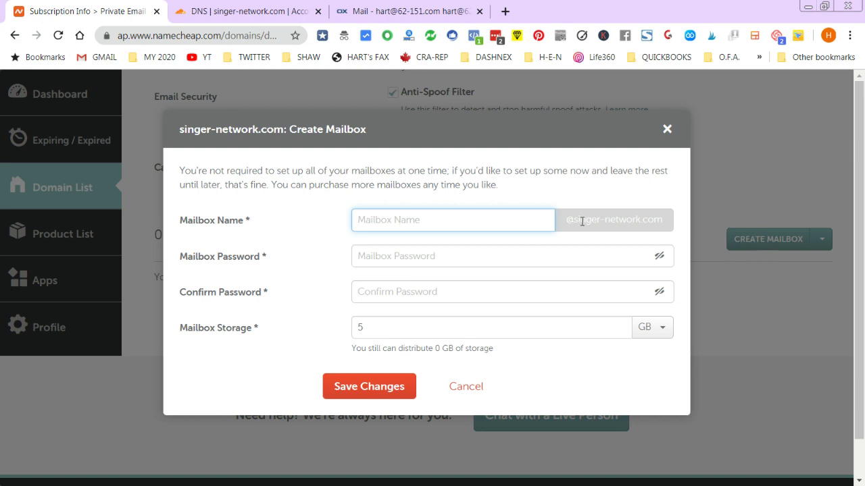
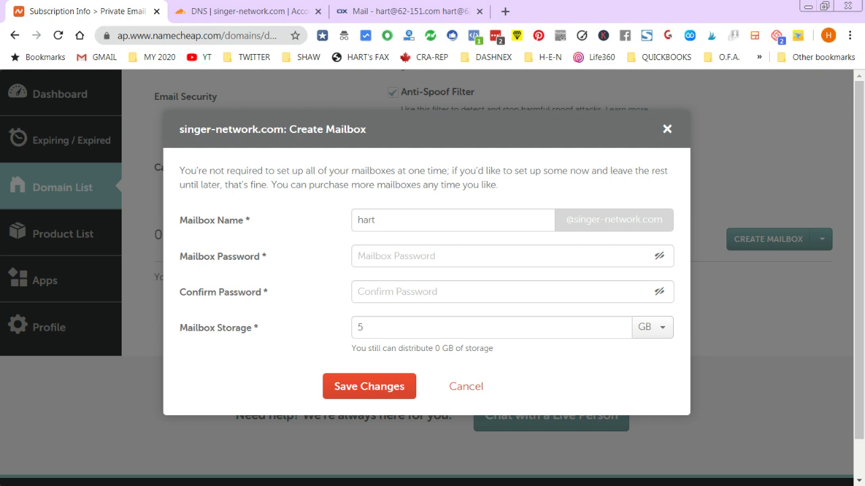
pyautogui.hotkey('ctrl', 'v')
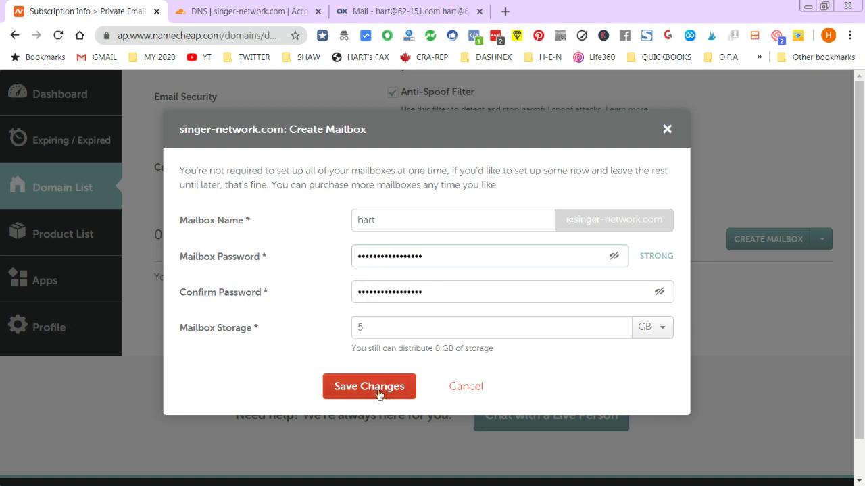
pyautogui.click(378, 392)
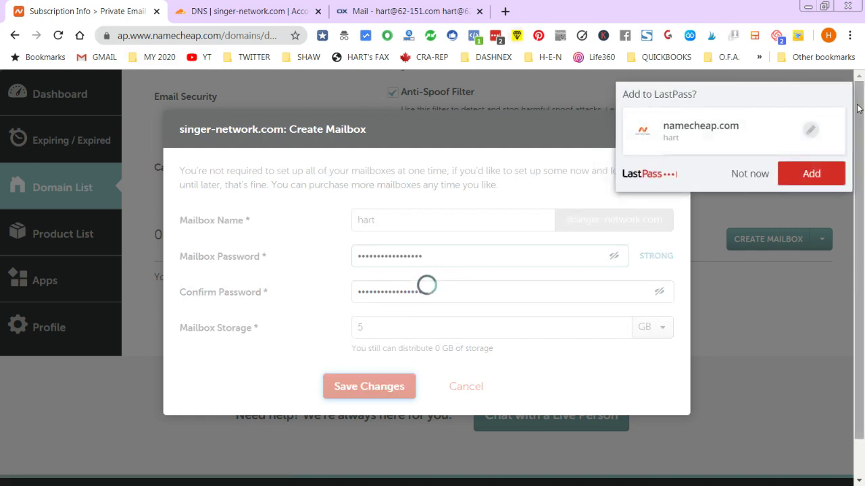
pyautogui.click(751, 173)
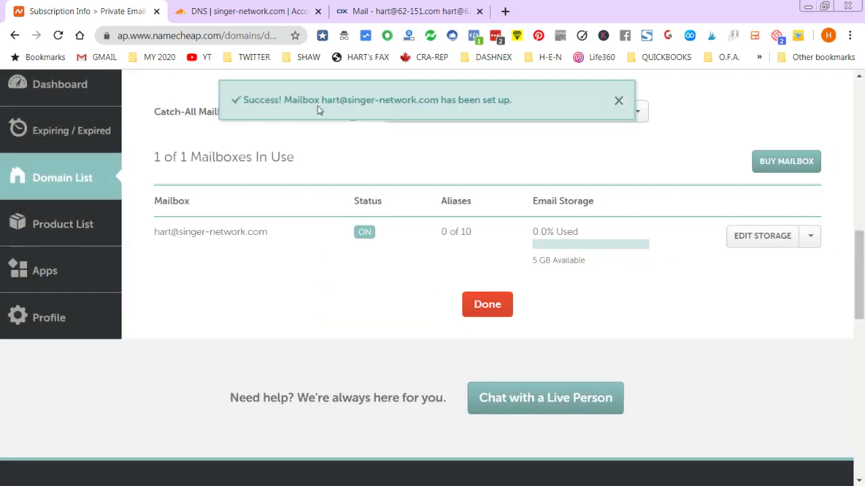
pyautogui.moveTo(322, 99); pyautogui.dragTo(438, 100)
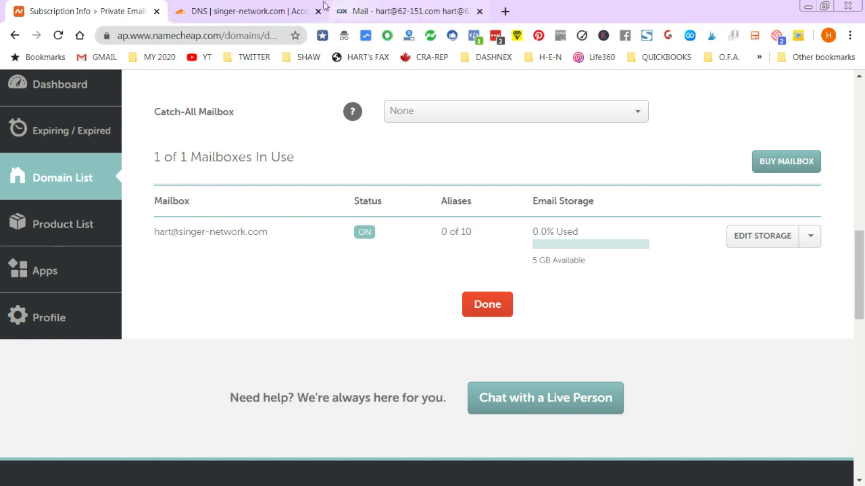
# - Load privateemail.com in a new browser tab
pyautogui.click(505, 11)
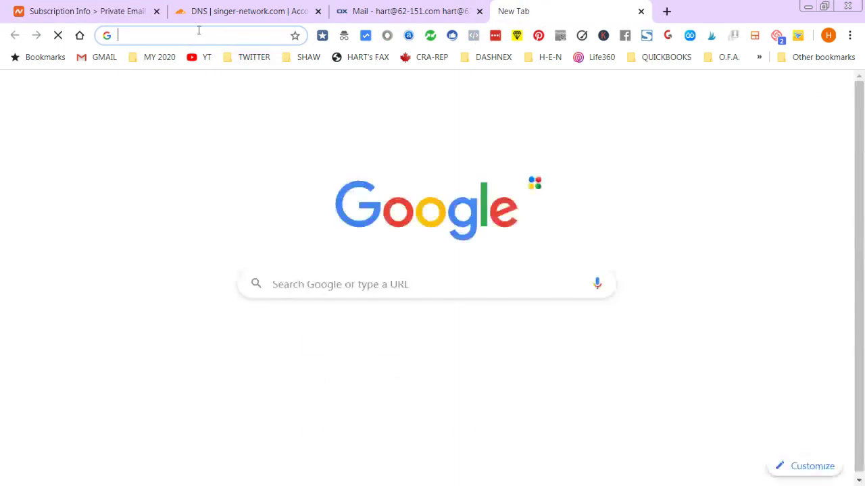
pyautogui.write('pr')
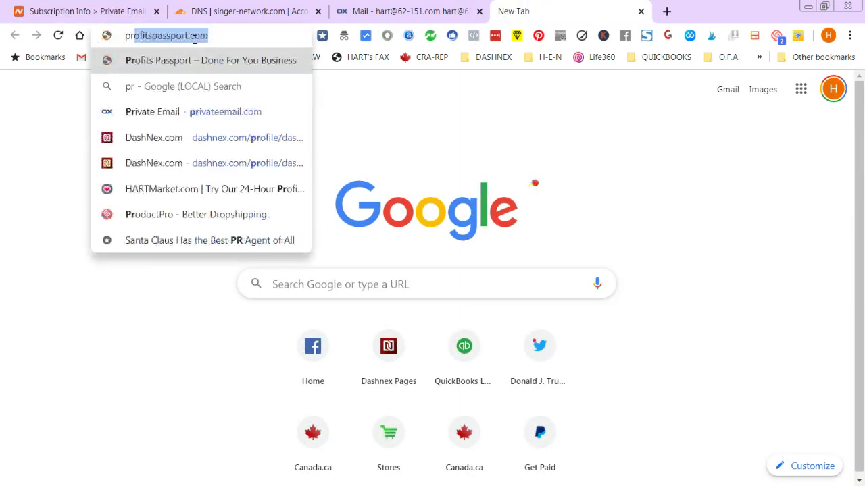
pyautogui.write('ivate')
pyautogui.press('Return')
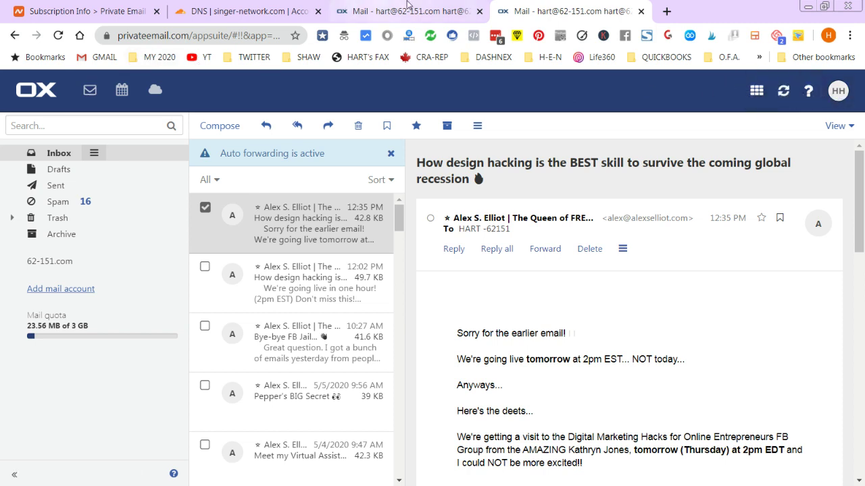
# - In the already open webmail tab, close the Help window and sign out of the current account
pyautogui.click(408, 8)
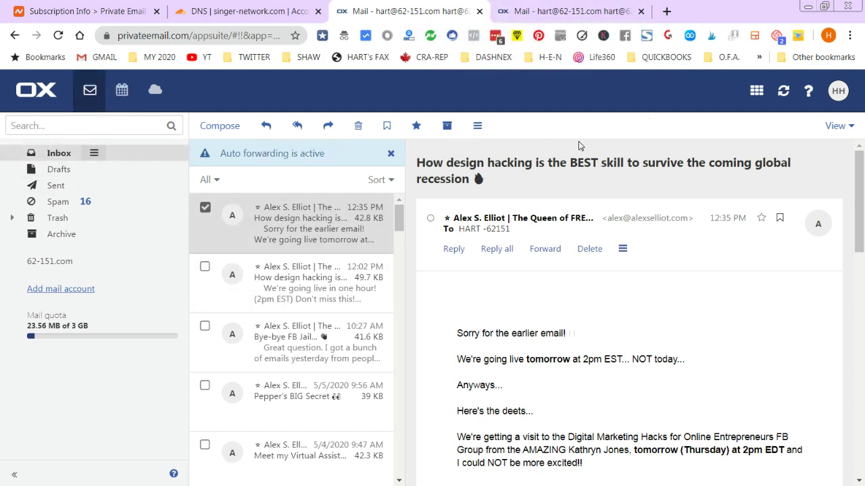
pyautogui.click(808, 94)
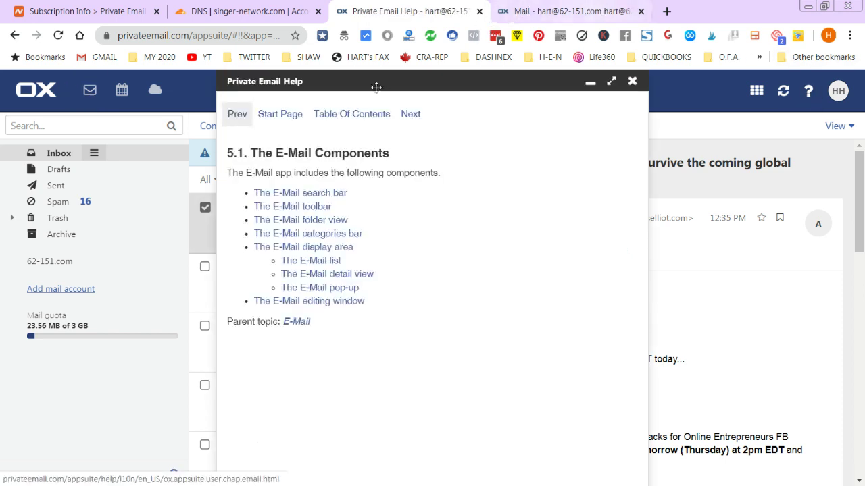
pyautogui.click(633, 82)
pyautogui.click(838, 90)
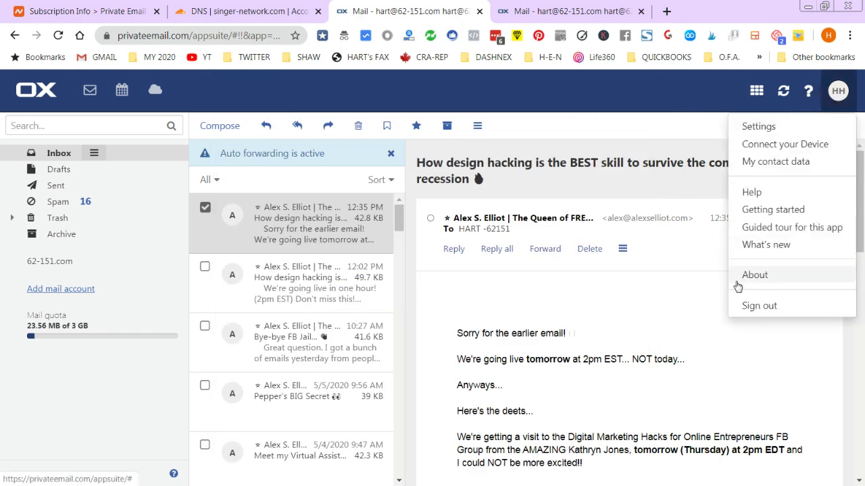
pyautogui.click(759, 306)
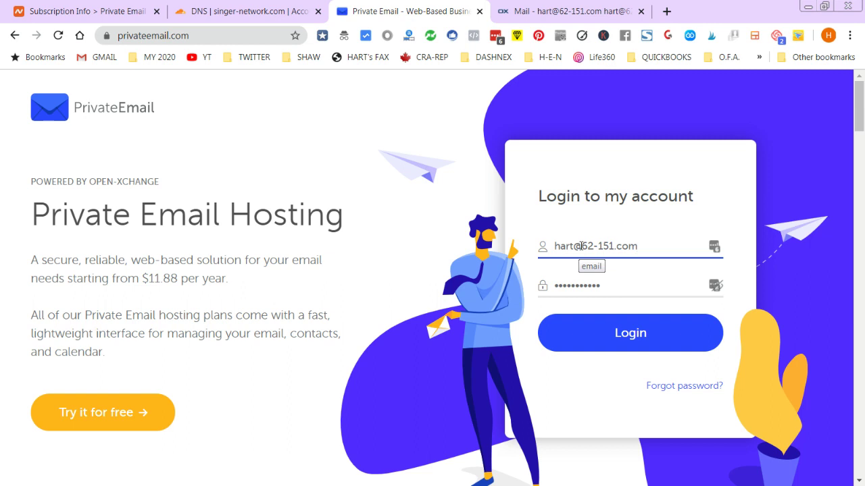
# - Change the login address's domain to singer-network.com, enter the new mailbox's password and log in
pyautogui.moveTo(580, 246); pyautogui.dragTo(802, 249)
pyautogui.write('singer')
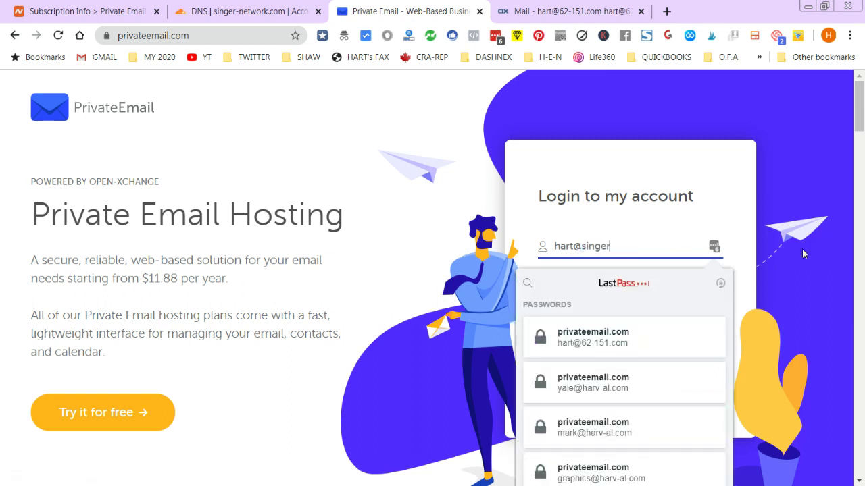
pyautogui.write('-network.com')
pyautogui.click(803, 192)
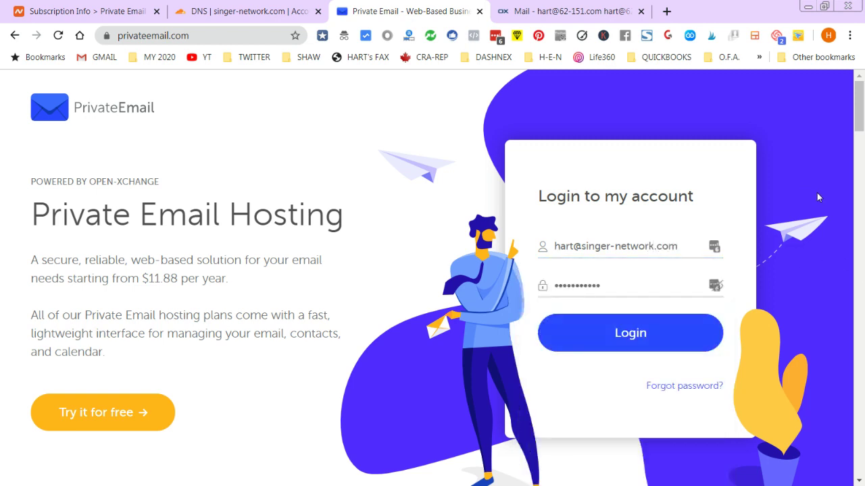
pyautogui.click(623, 292)
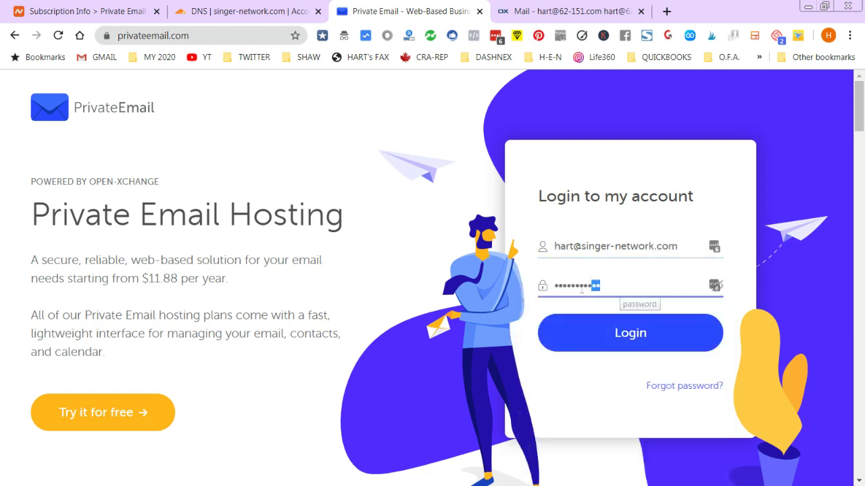
pyautogui.hotkey('ctrl', 'a')
pyautogui.write('•')
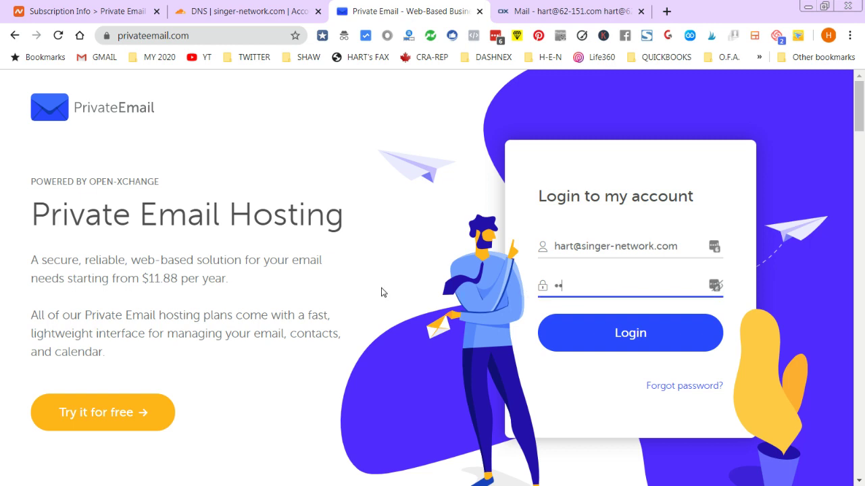
pyautogui.write('••••••••••')
pyautogui.click(641, 332)
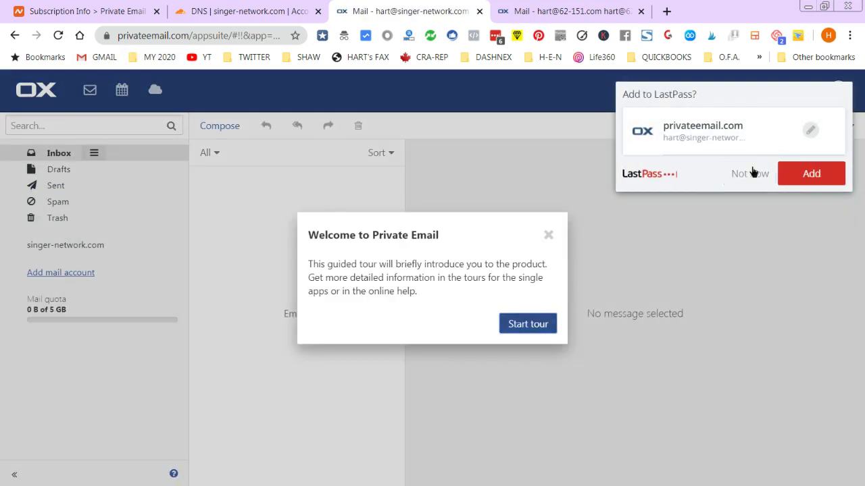
# - Decline saving the password, close the welcome tour, glance at Calendar and return to the empty inbox
pyautogui.click(748, 174)
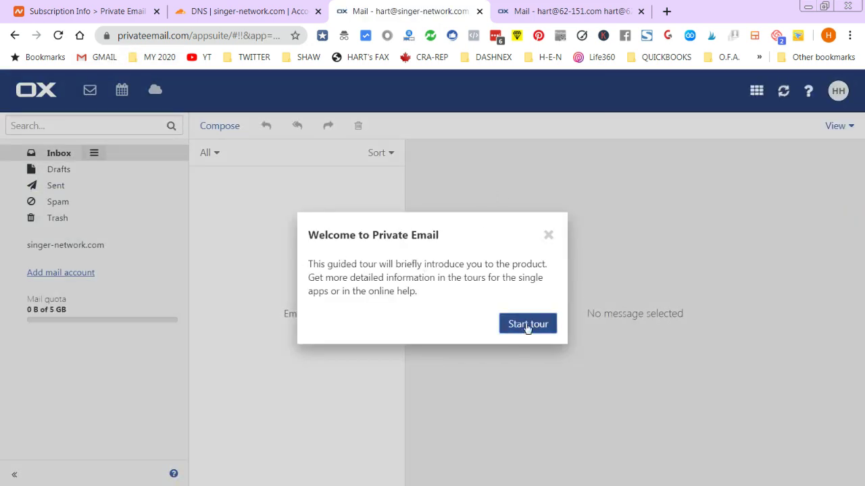
pyautogui.click(549, 235)
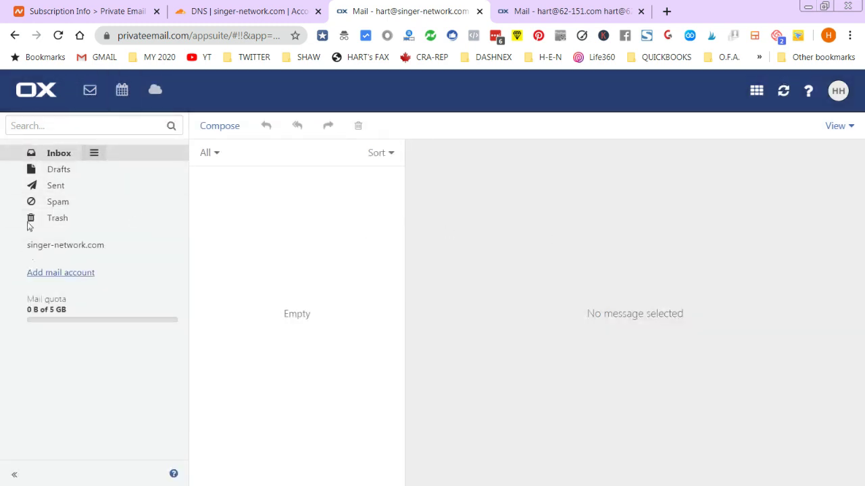
pyautogui.click(760, 96)
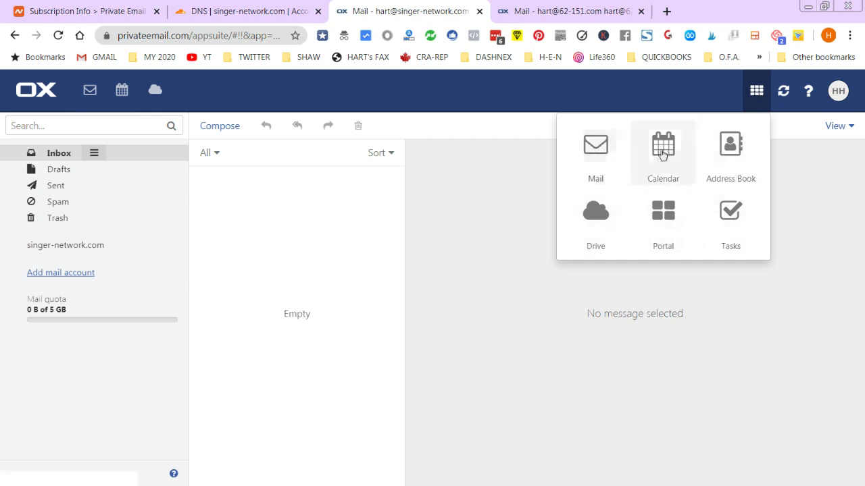
pyautogui.click(92, 94)
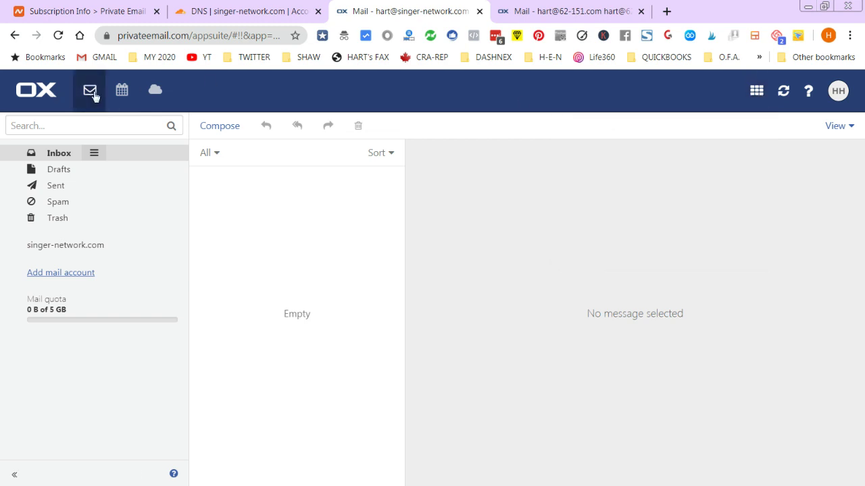
pyautogui.click(123, 91)
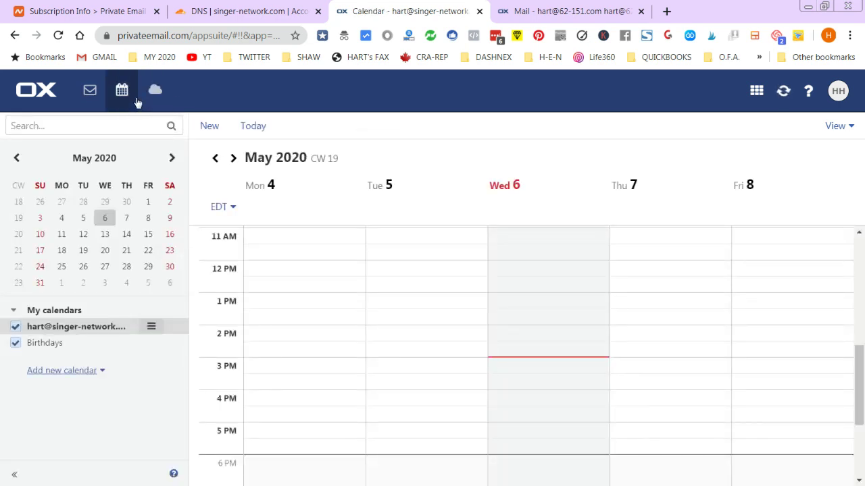
pyautogui.click(89, 90)
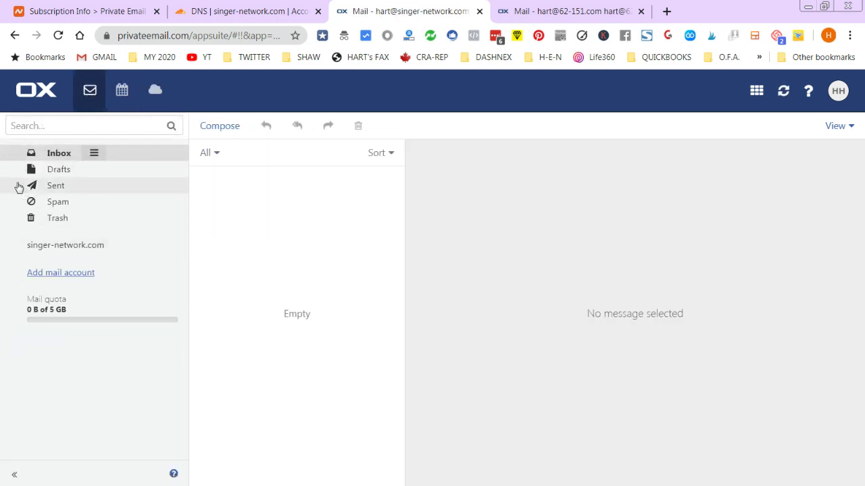
pyautogui.click(838, 90)
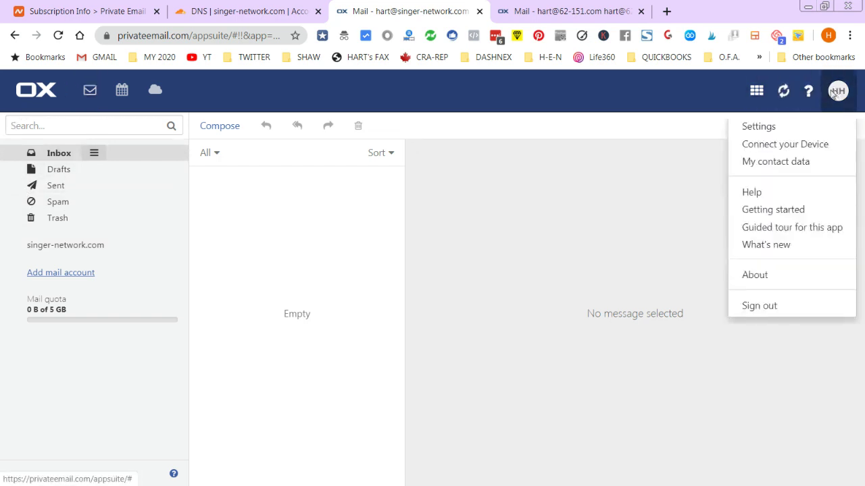
# - Switch on Auto forward in Mail settings, sending all incoming mail to the Gmail address, and apply the changes
pyautogui.click(760, 128)
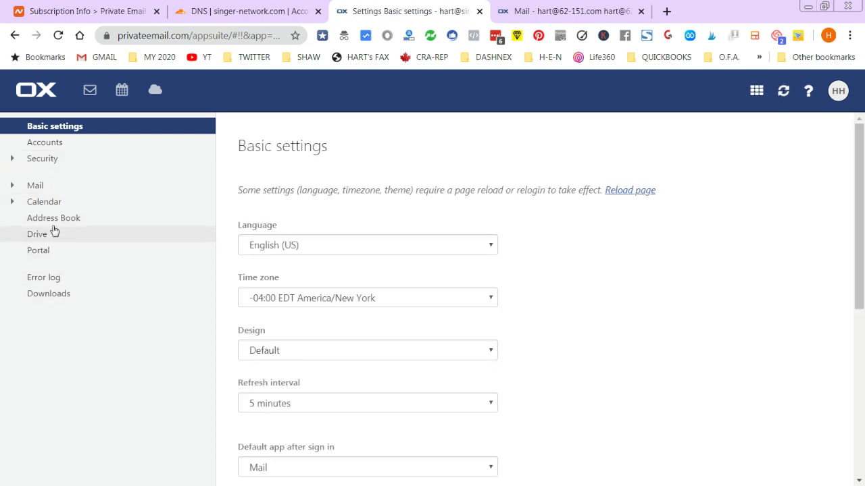
pyautogui.click(13, 187)
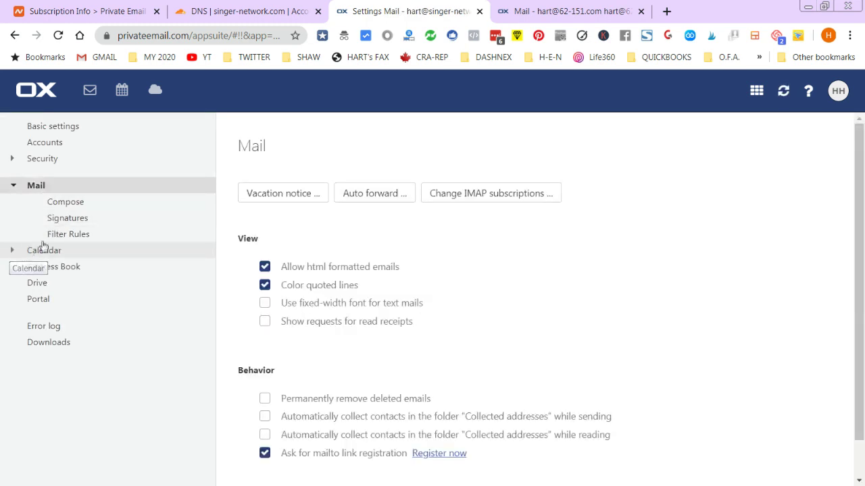
pyautogui.click(375, 192)
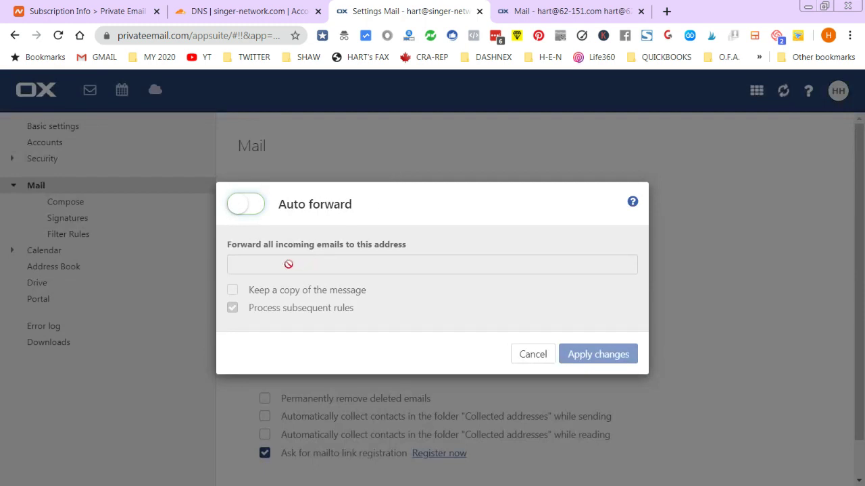
pyautogui.click(238, 265)
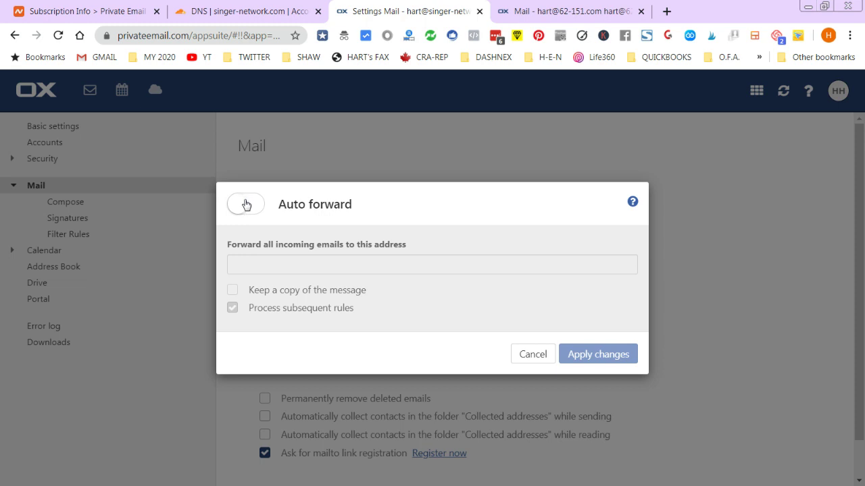
pyautogui.click(254, 209)
pyautogui.click(255, 209)
pyautogui.click(264, 267)
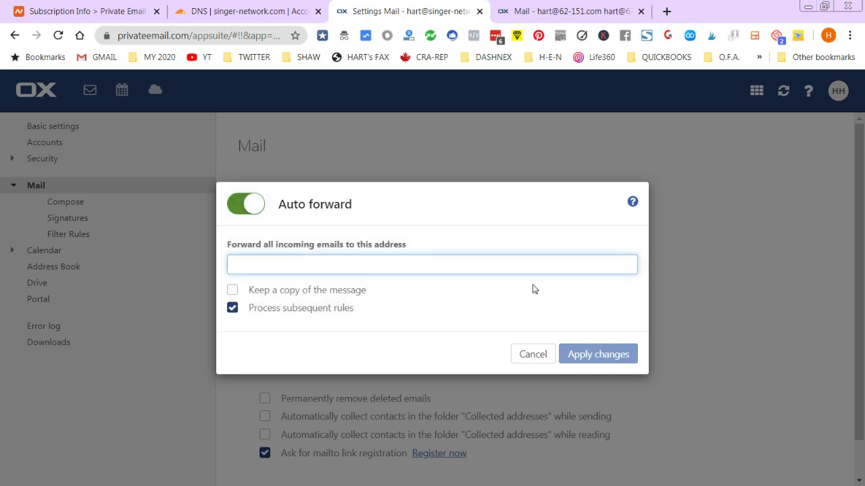
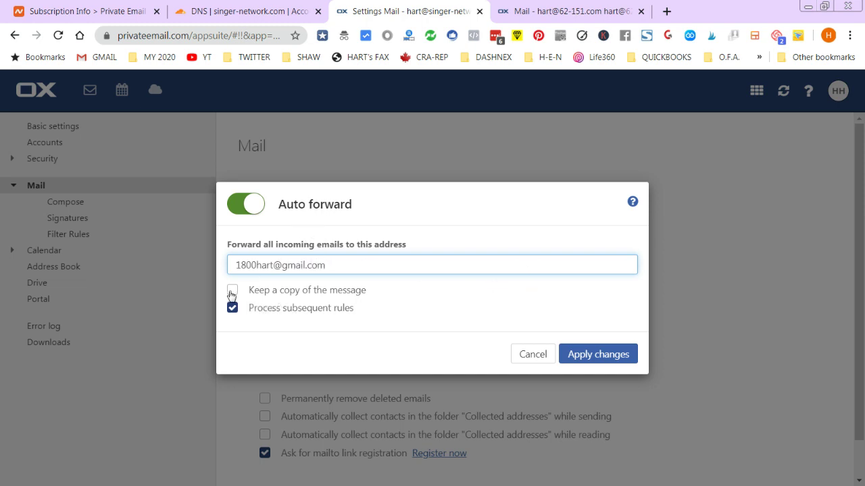
pyautogui.click(597, 355)
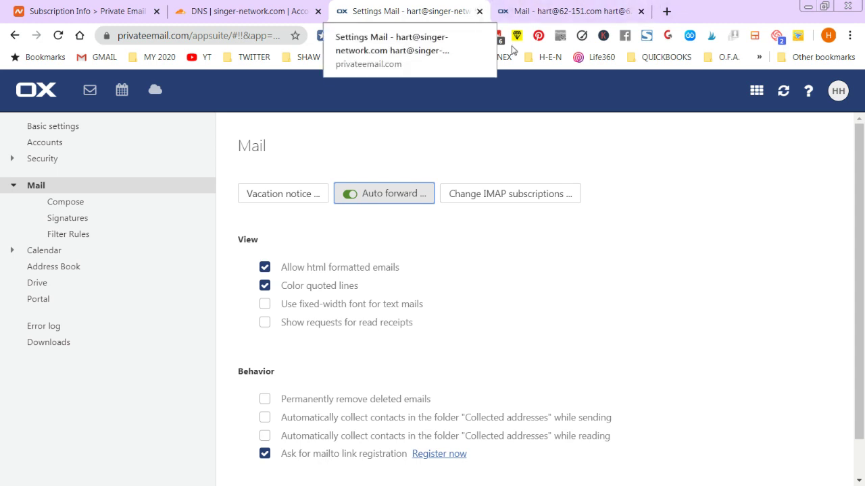
pyautogui.click(838, 90)
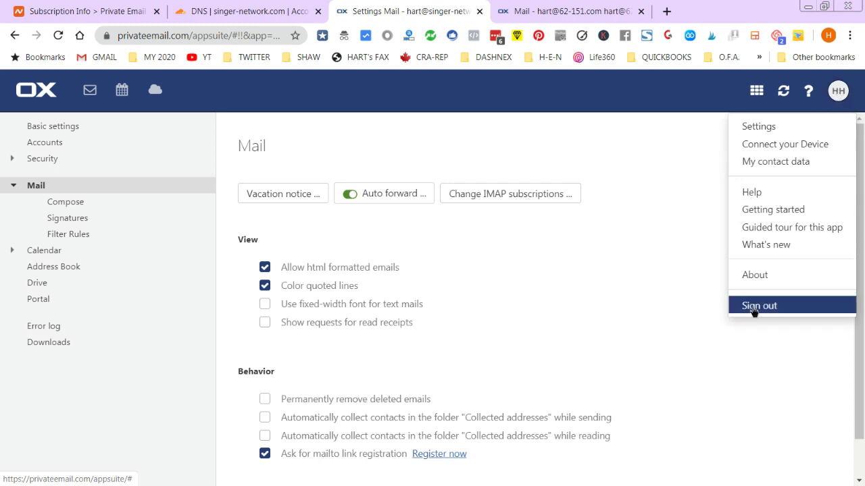
# - Sign out of the singer-network.com mailbox and log in to the 62-151.com mailbox with its prefilled credentials
pyautogui.click(753, 307)
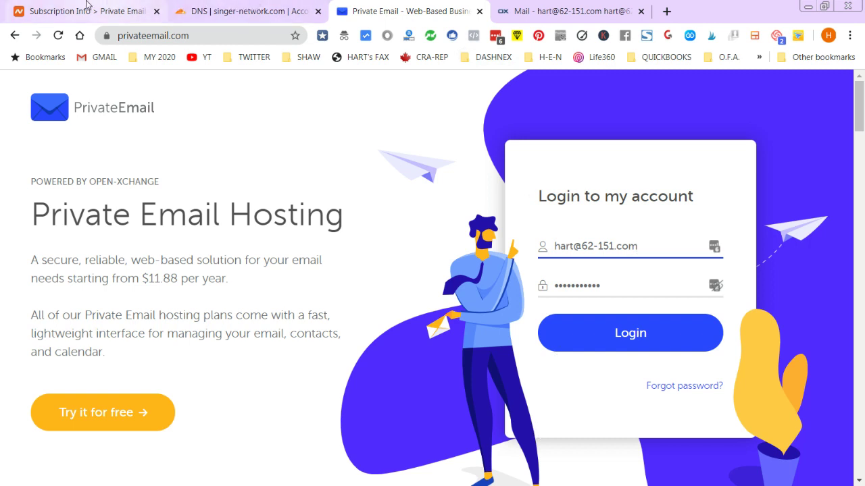
pyautogui.click(595, 333)
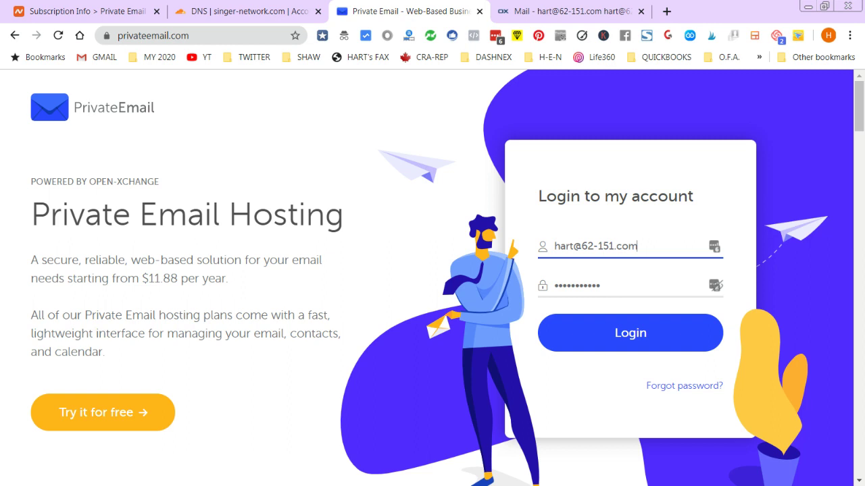
pyautogui.click(625, 331)
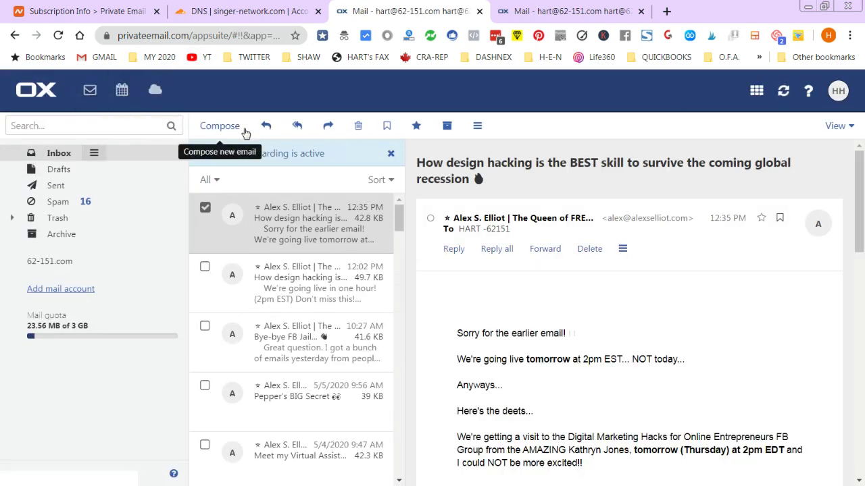
# - Email the new singer-network.com mailbox with subject 'test 1234' and body 'Test 54321', then sign out
pyautogui.click(221, 126)
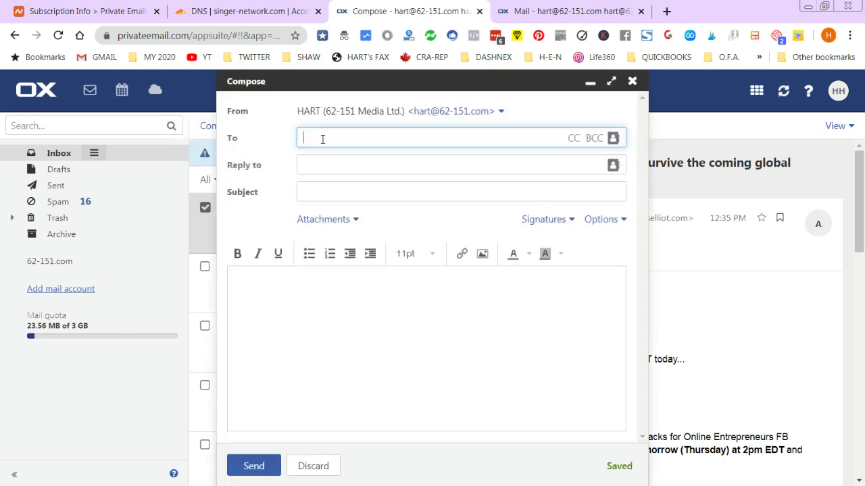
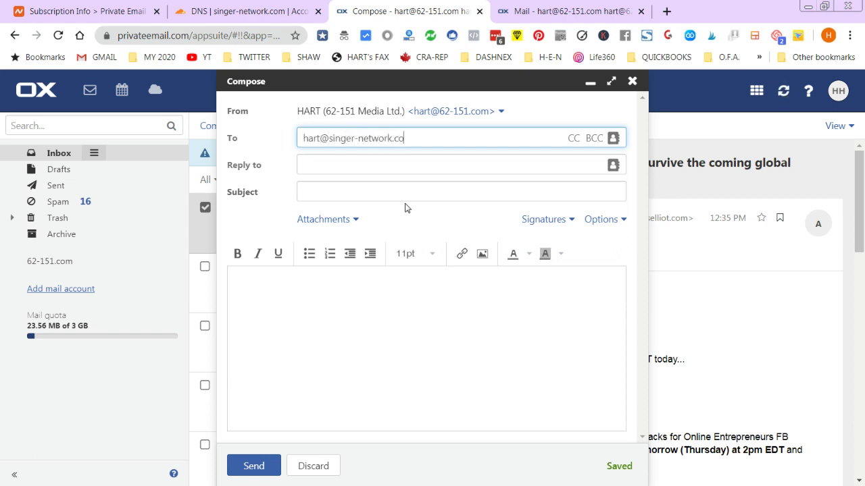
pyautogui.click(324, 161)
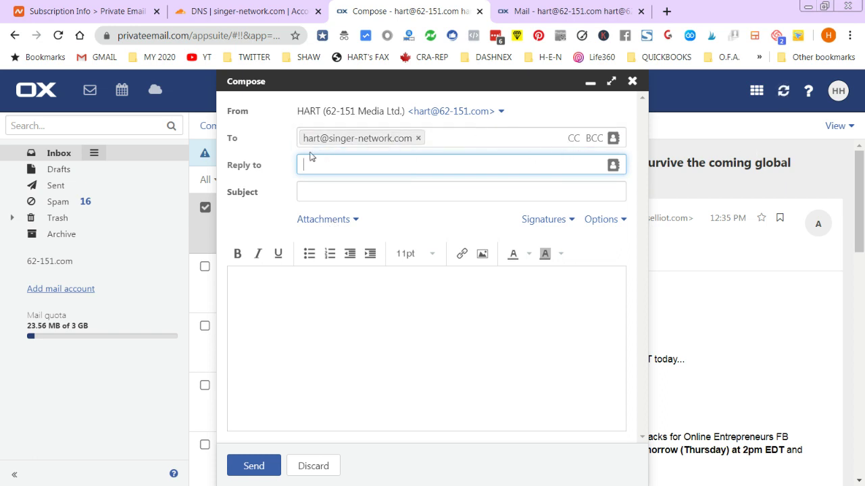
pyautogui.click(317, 195)
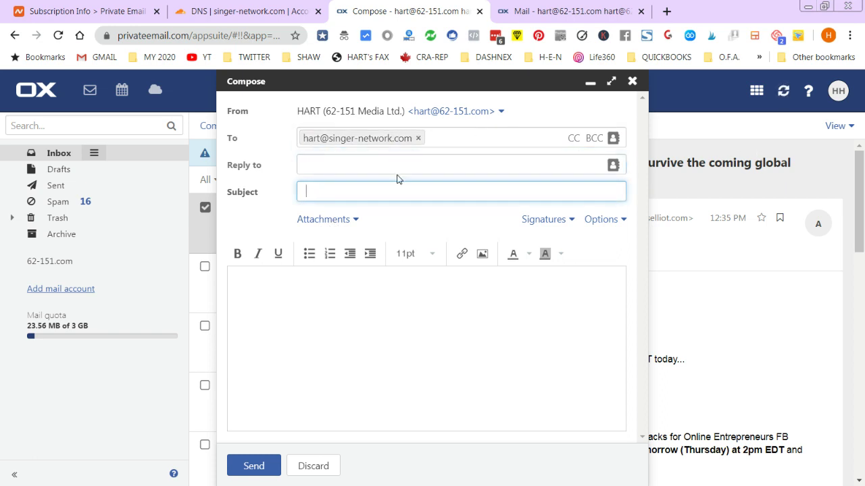
pyautogui.write('test 1234')
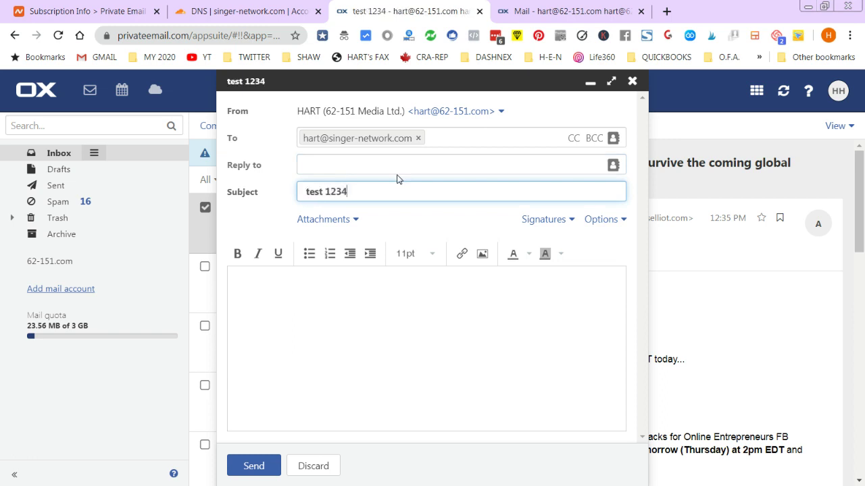
pyautogui.click(347, 354)
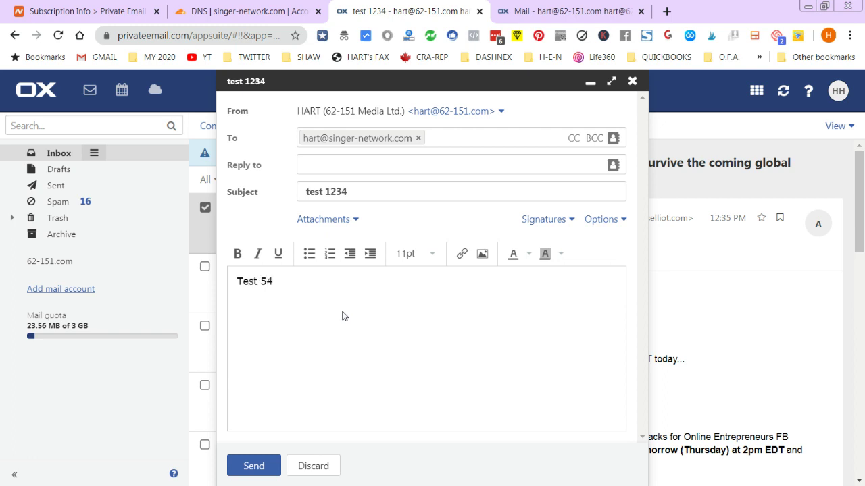
pyautogui.write('Test 54321')
pyautogui.click(254, 466)
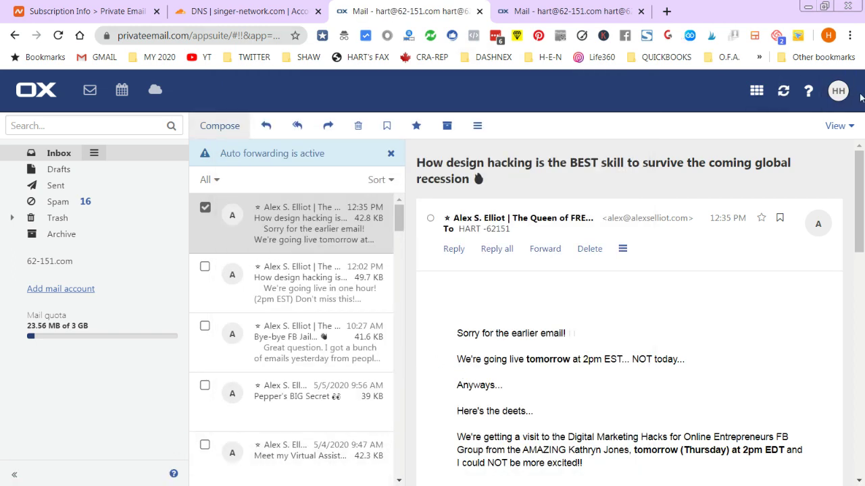
pyautogui.click(837, 91)
pyautogui.click(758, 306)
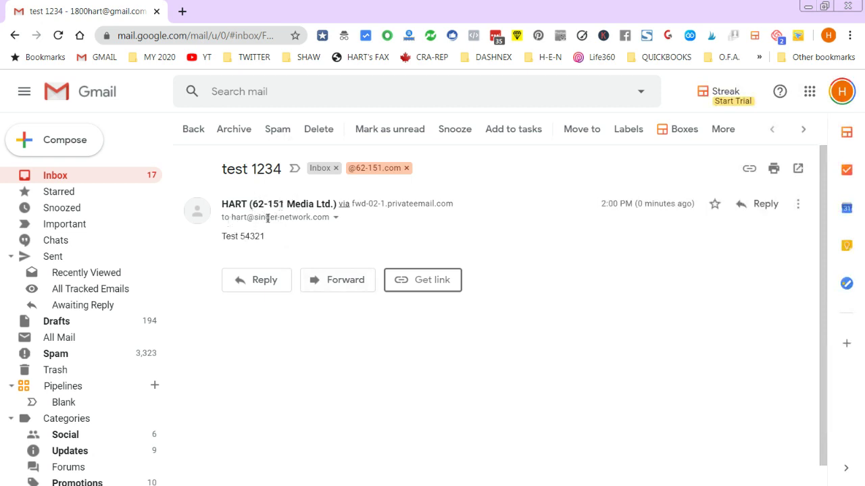
# - Check the recipient of the forwarded 'test 1234' email in Gmail, then return to the Private Email login page
pyautogui.moveTo(232, 217); pyautogui.dragTo(27, 95)
pyautogui.moveTo(34, 3); pyautogui.dragTo(40, 1)
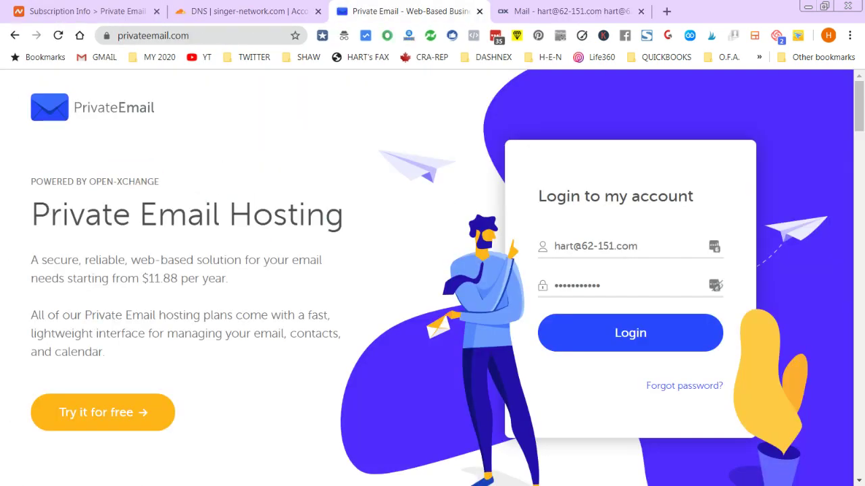